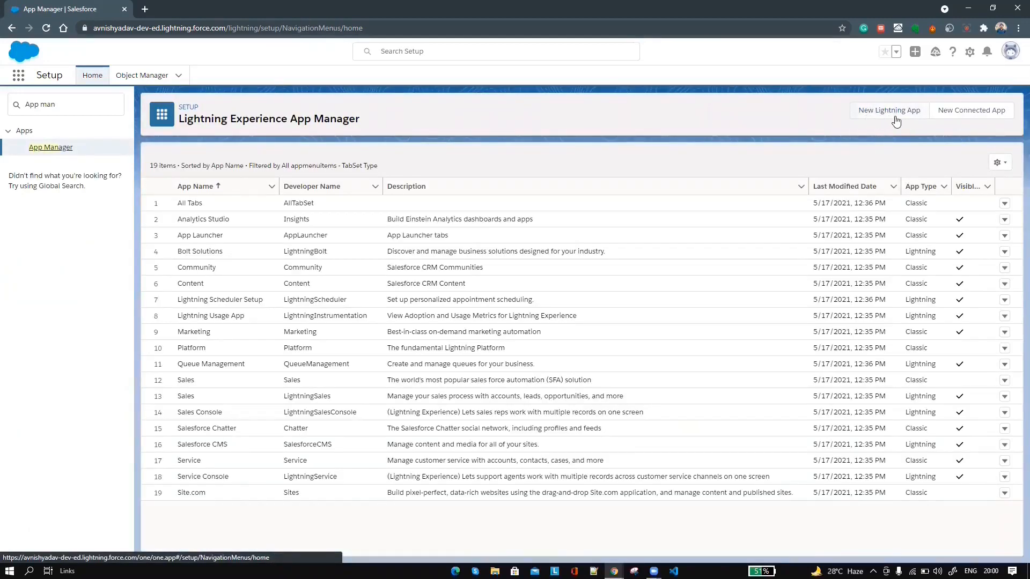
Step: Start a new Lightning app named "Travel Approval App" with the developer name Travel_Approval_App
{"action": "left_click", "coordinate": [879, 120]}
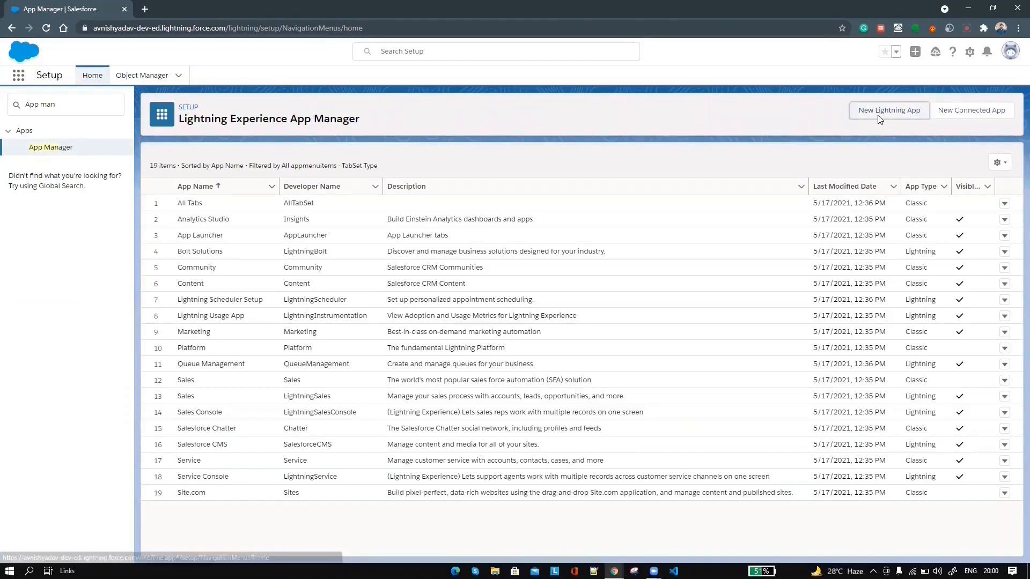
{"action": "left_click", "coordinate": [372, 240]}
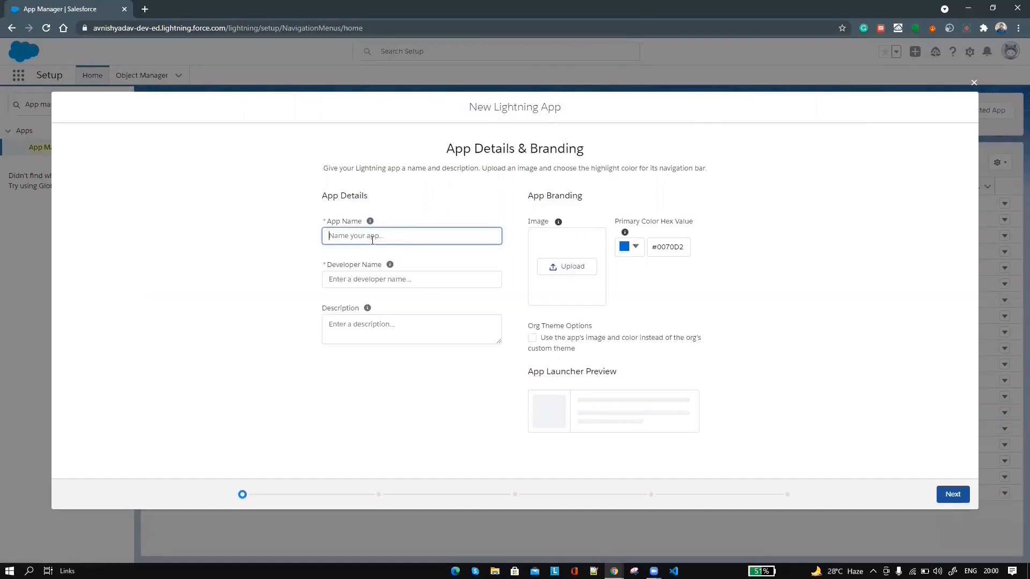
{"action": "type", "text": "Travel Approval App"}
{"action": "left_click", "coordinate": [417, 283]}
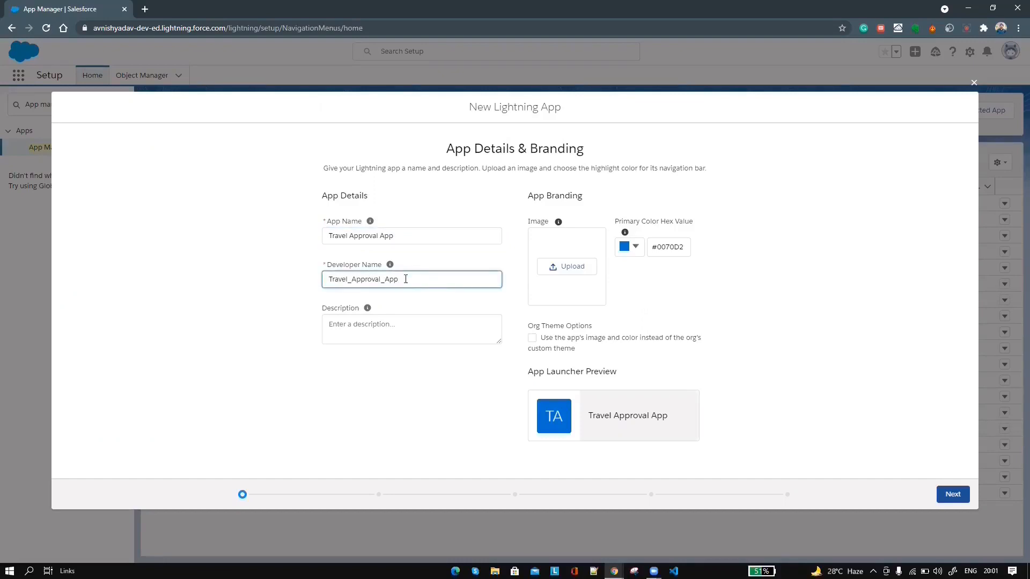
{"action": "left_click_drag", "start_coordinate": [395, 236], "coordinate": [303, 240]}
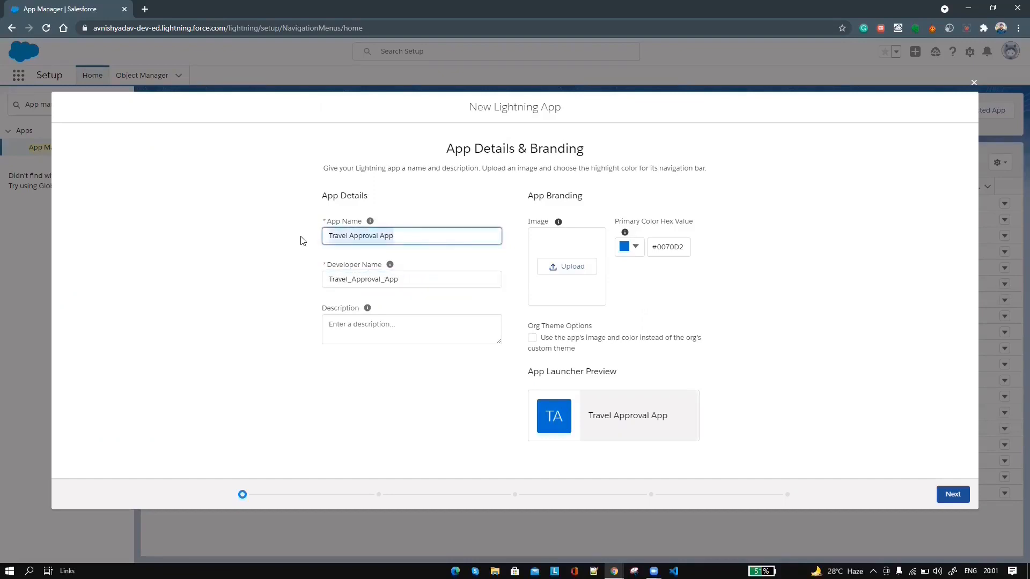
{"action": "left_click", "coordinate": [409, 323]}
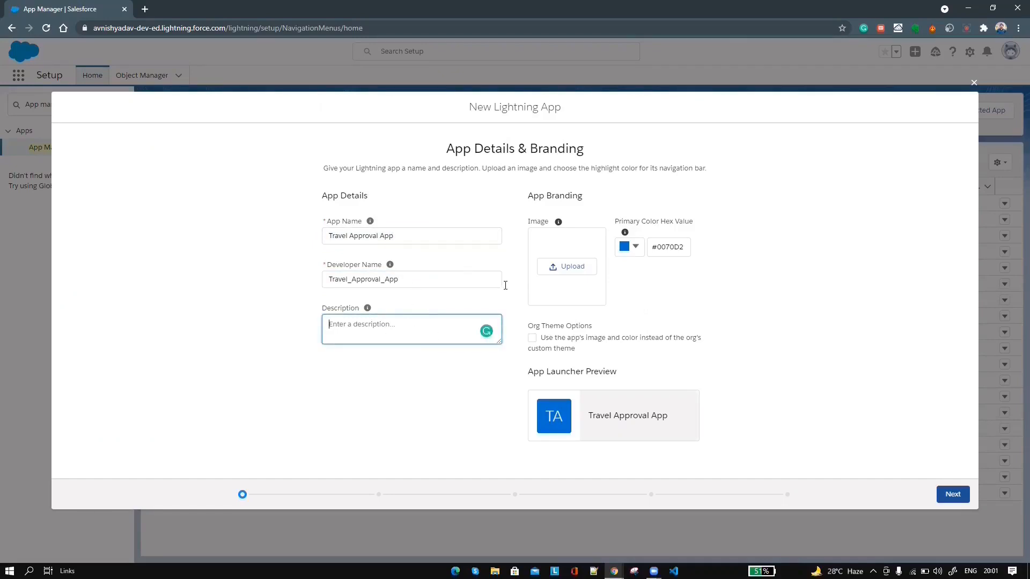
Step: Upload the "travel" picture from the Travel App folder as the app's branding image and continue to the app options
{"action": "left_click", "coordinate": [577, 270]}
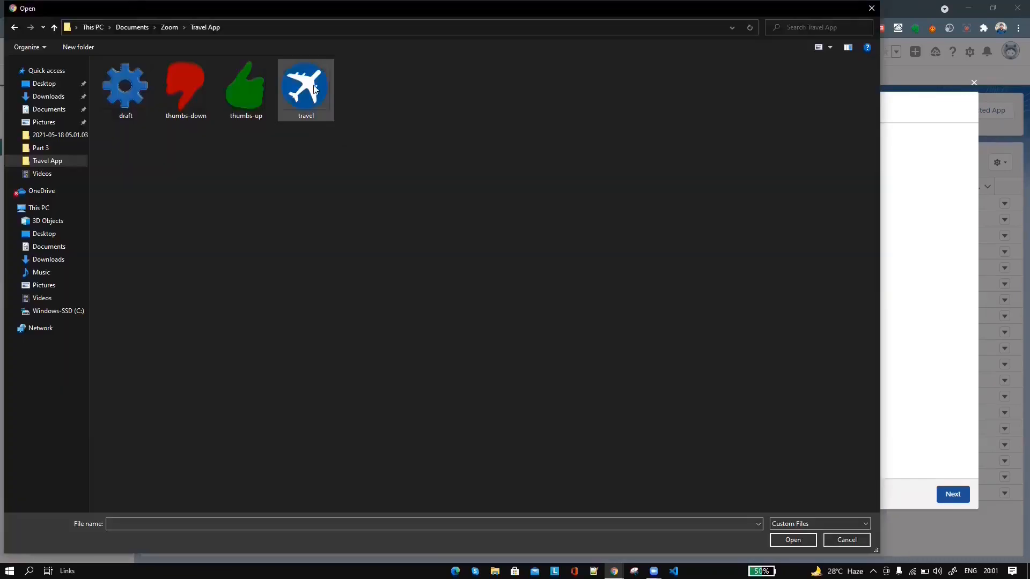
{"action": "left_click", "coordinate": [310, 102]}
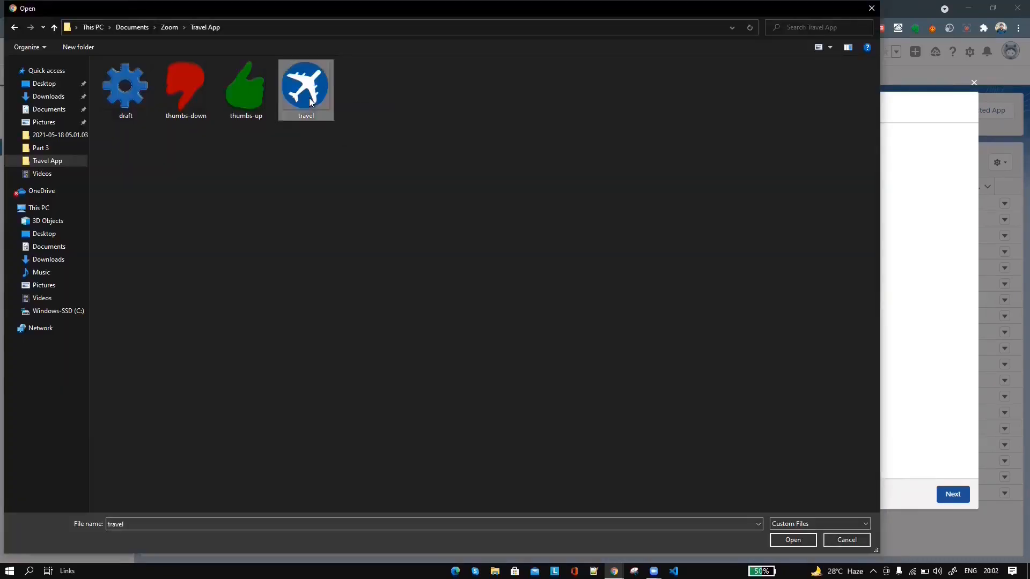
{"action": "double_click", "coordinate": [310, 102]}
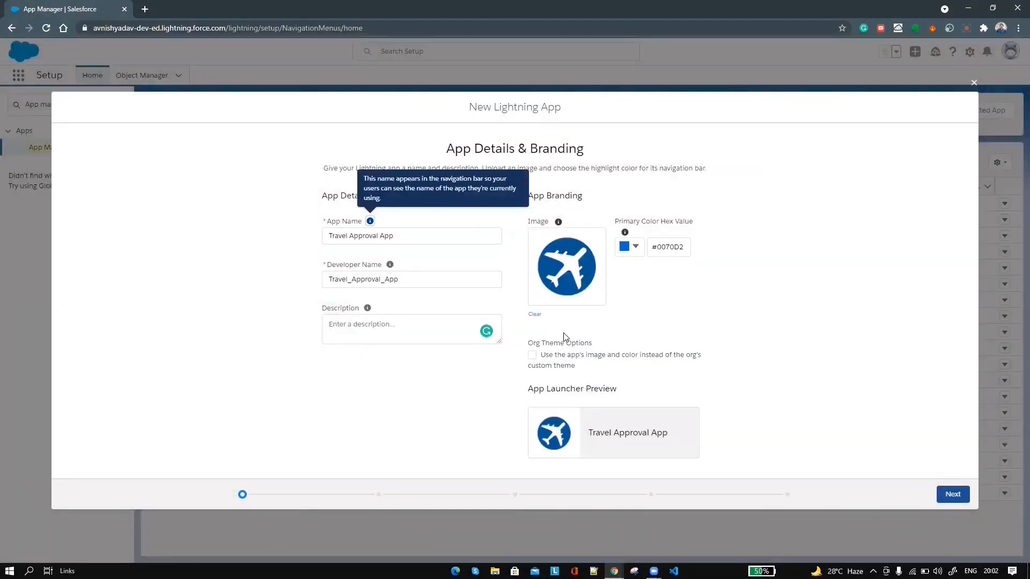
{"action": "left_click", "coordinate": [947, 496]}
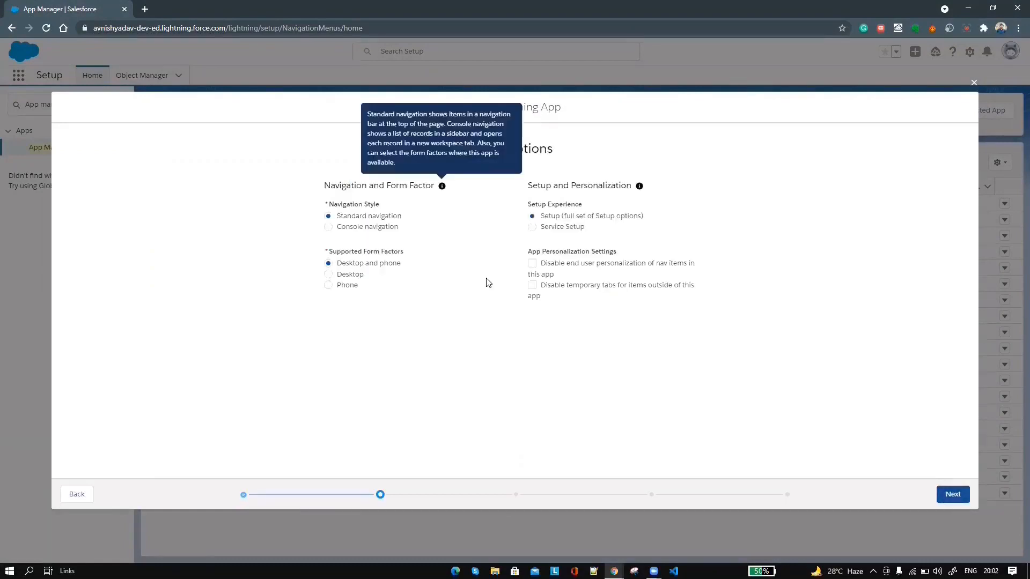
Step: Accept Standard navigation and Desktop and phone as the app options, and continue past the utility items without adding any
{"action": "left_click_drag", "start_coordinate": [336, 216], "coordinate": [422, 216]}
{"action": "left_click", "coordinate": [380, 266]}
{"action": "triple_click", "coordinate": [381, 267]}
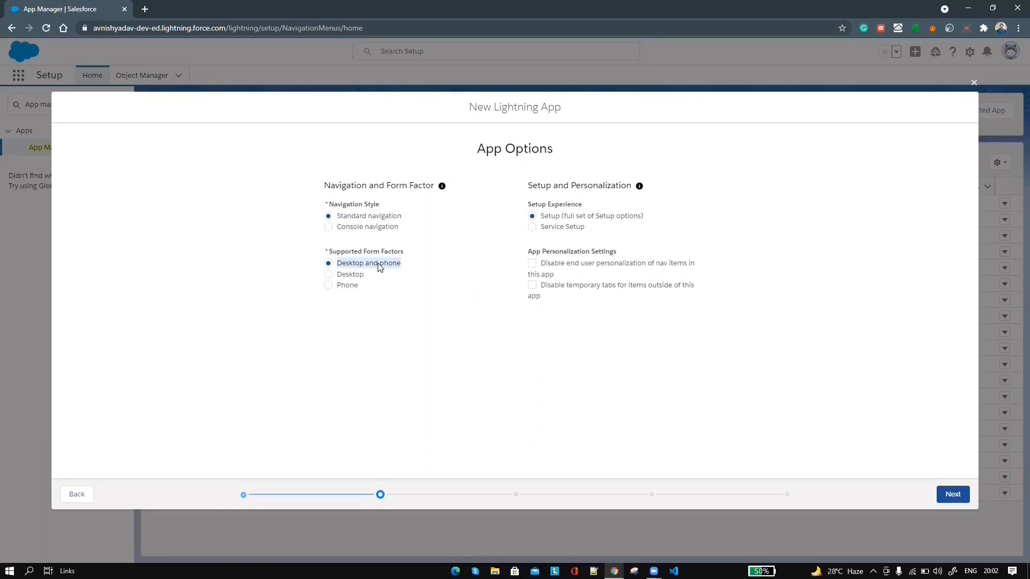
{"action": "left_click", "coordinate": [951, 493]}
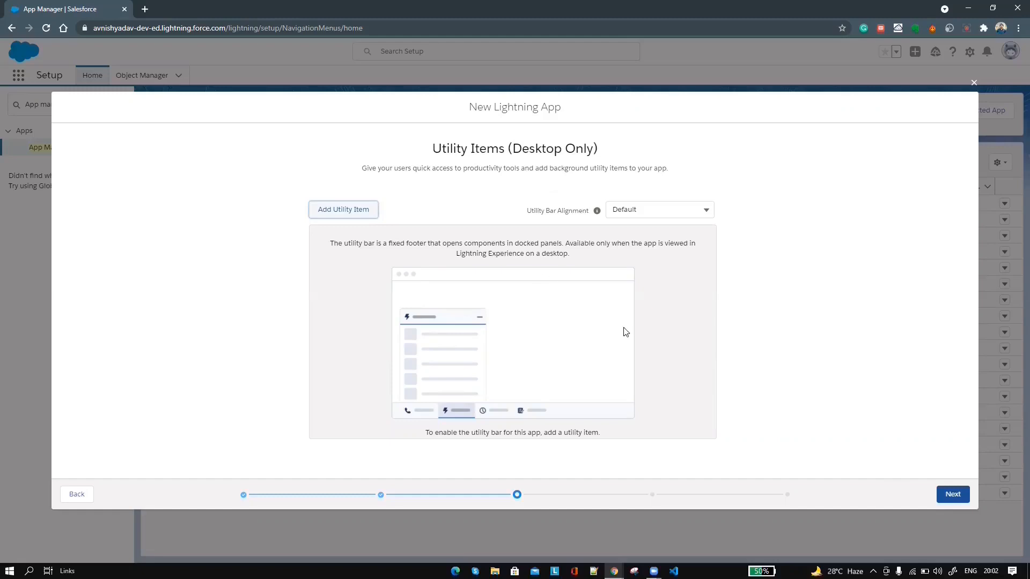
{"action": "left_click", "coordinate": [960, 493]}
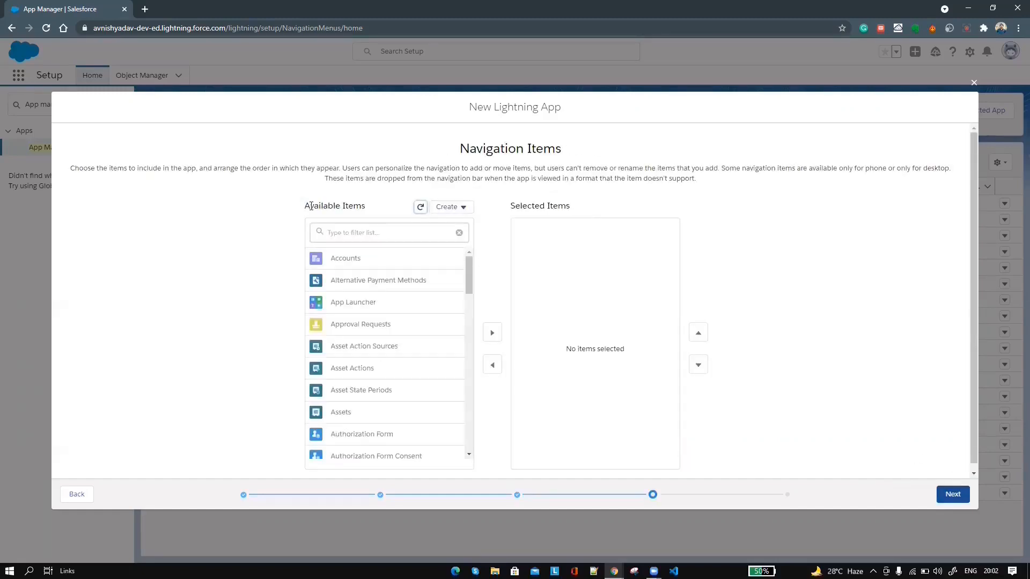
Step: Look through the available navigation items and add Chatter to the app's selected items
{"action": "left_click_drag", "start_coordinate": [318, 205], "coordinate": [367, 208]}
{"action": "triple_click", "coordinate": [335, 206]}
{"action": "scroll", "coordinate": [361, 327], "scroll_direction": "down", "scroll_amount": 15}
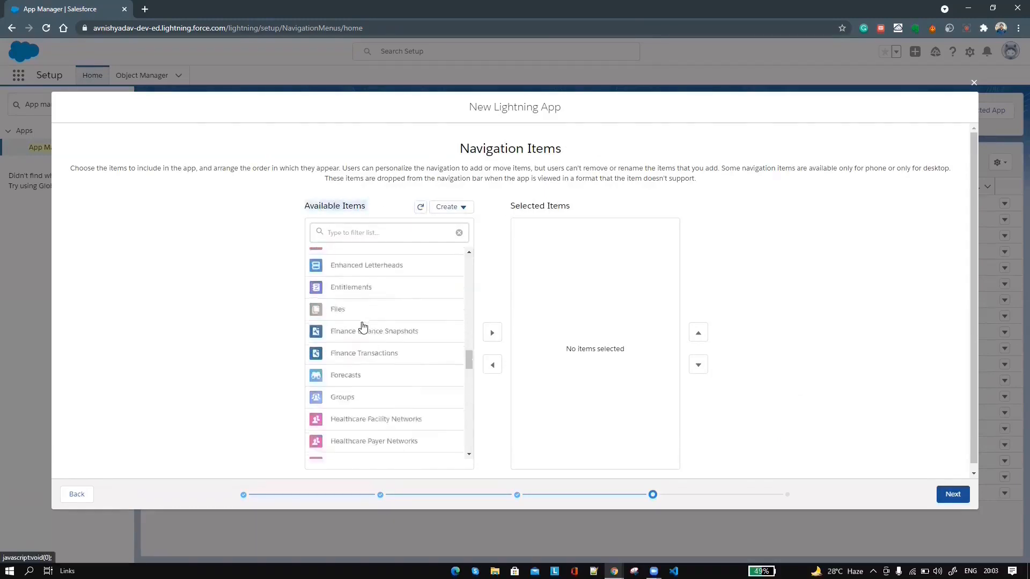
{"action": "scroll", "coordinate": [362, 326], "scroll_direction": "down", "scroll_amount": 4}
{"action": "scroll", "coordinate": [362, 327], "scroll_direction": "up", "scroll_amount": 12}
{"action": "scroll", "coordinate": [381, 295], "scroll_direction": "up", "scroll_amount": 2}
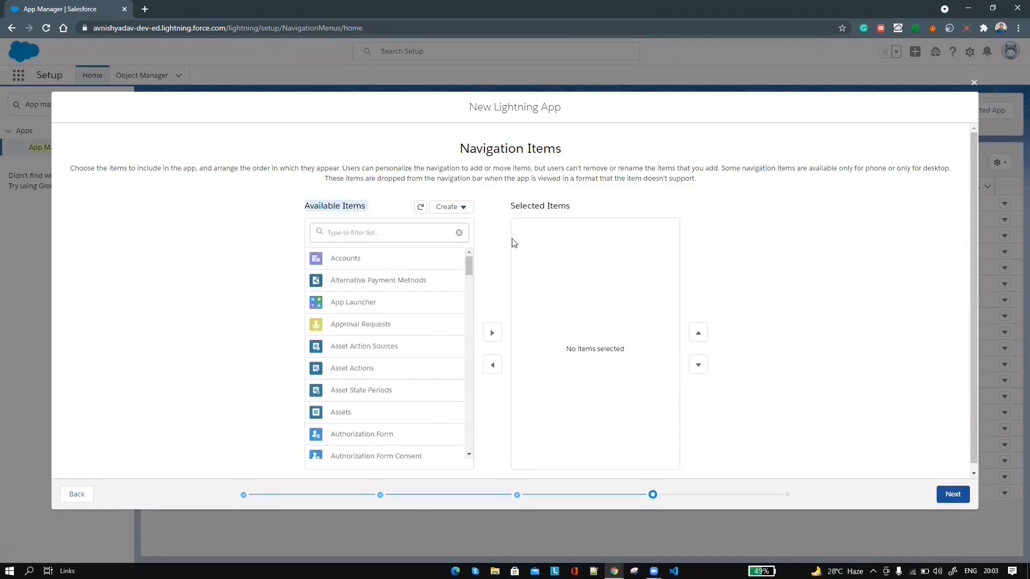
{"action": "left_click", "coordinate": [354, 232]}
{"action": "type", "text": "chat"}
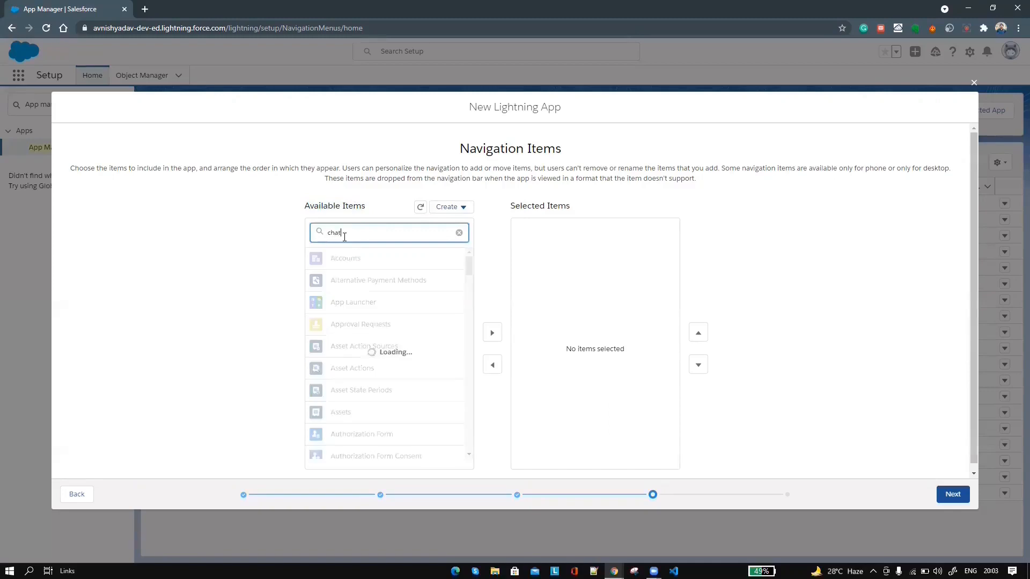
{"action": "left_click", "coordinate": [407, 267]}
{"action": "left_click", "coordinate": [492, 333]}
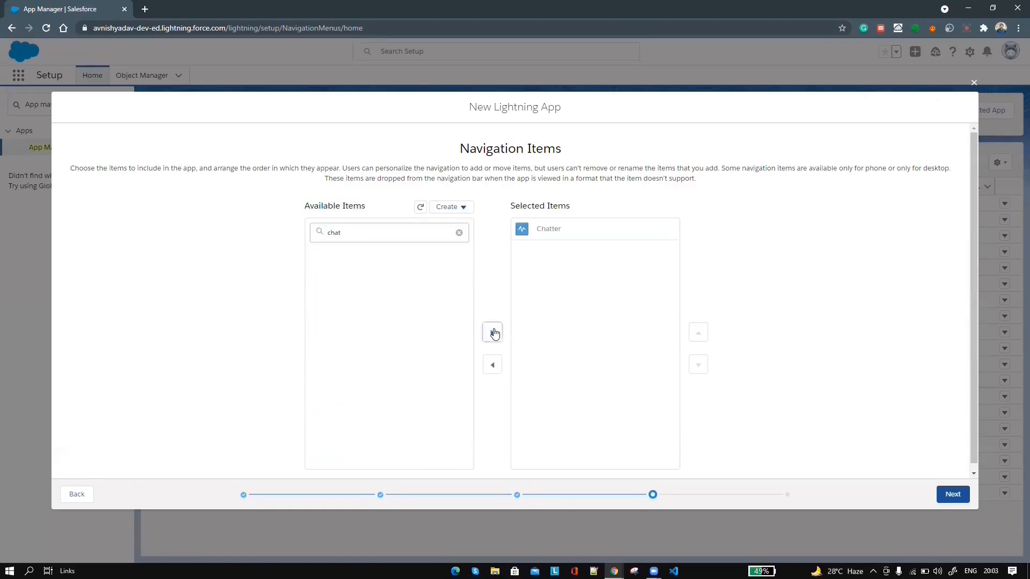
Step: Add Reports and Dashboards to the app's selected navigation items and continue to the user profiles
{"action": "double_click", "coordinate": [352, 232]}
{"action": "type", "text": "report"}
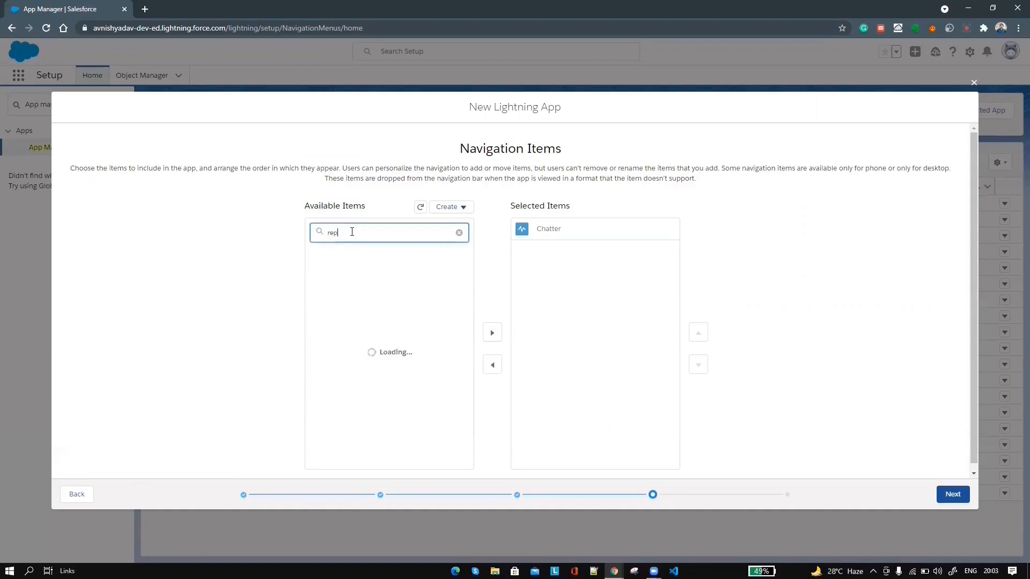
{"action": "left_click", "coordinate": [487, 331]}
{"action": "double_click", "coordinate": [385, 231]}
{"action": "type", "text": "dash"}
{"action": "left_click", "coordinate": [381, 260]}
{"action": "left_click", "coordinate": [492, 332]}
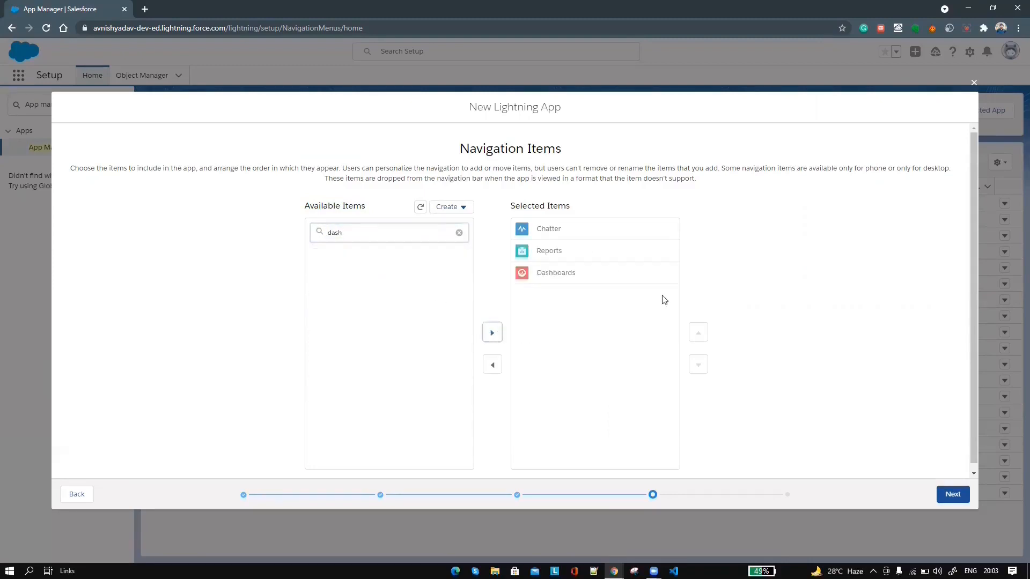
{"action": "left_click", "coordinate": [951, 494]}
Step: Give the System Administrator profile access to the app, then save and finish the new Lightning app
{"action": "triple_click", "coordinate": [566, 153]}
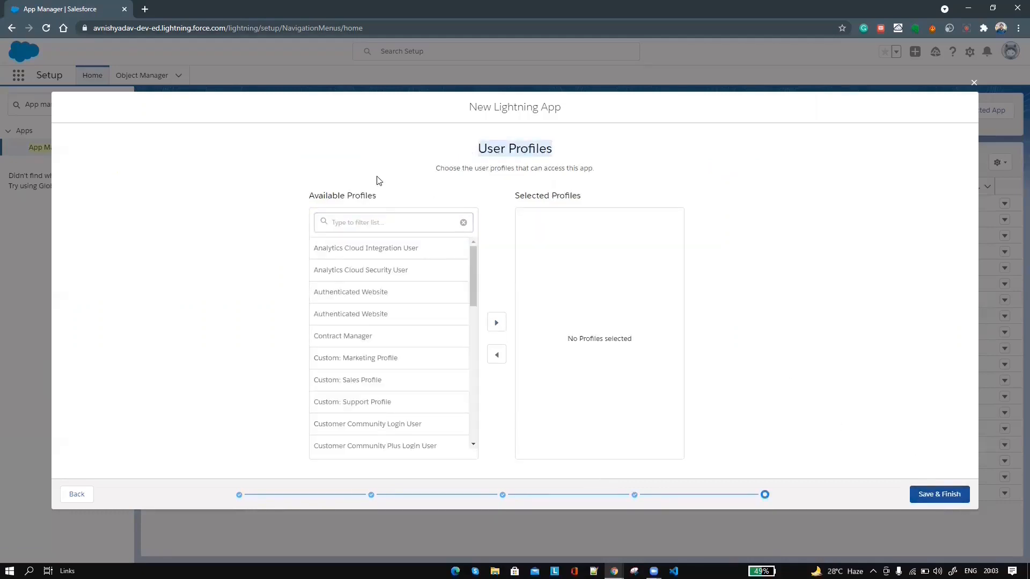
{"action": "left_click", "coordinate": [378, 225]}
{"action": "left_click_drag", "start_coordinate": [473, 274], "coordinate": [468, 233]}
{"action": "left_click", "coordinate": [387, 221]}
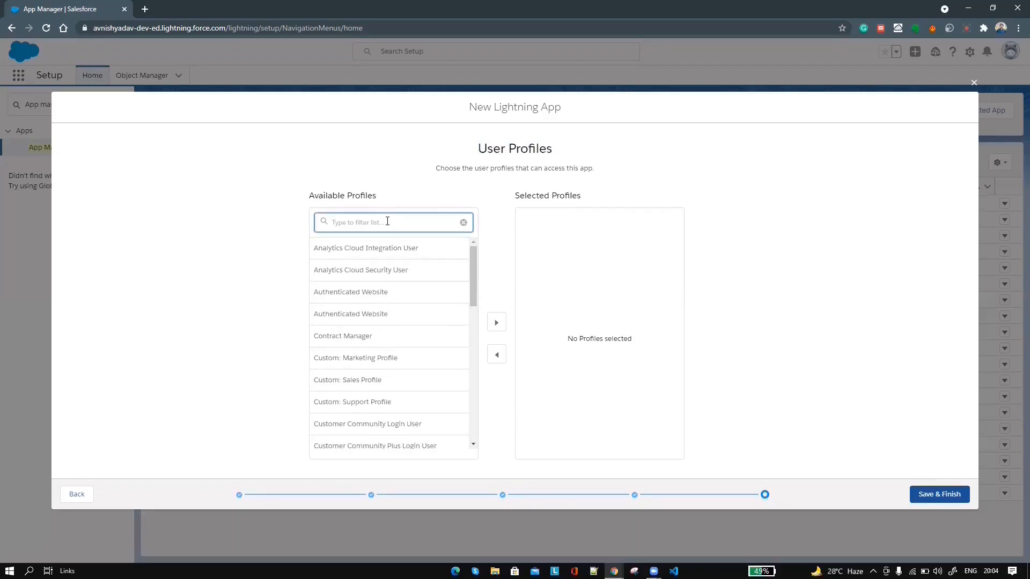
{"action": "type", "text": "Syste"}
{"action": "left_click", "coordinate": [354, 248]}
{"action": "left_click", "coordinate": [496, 322]}
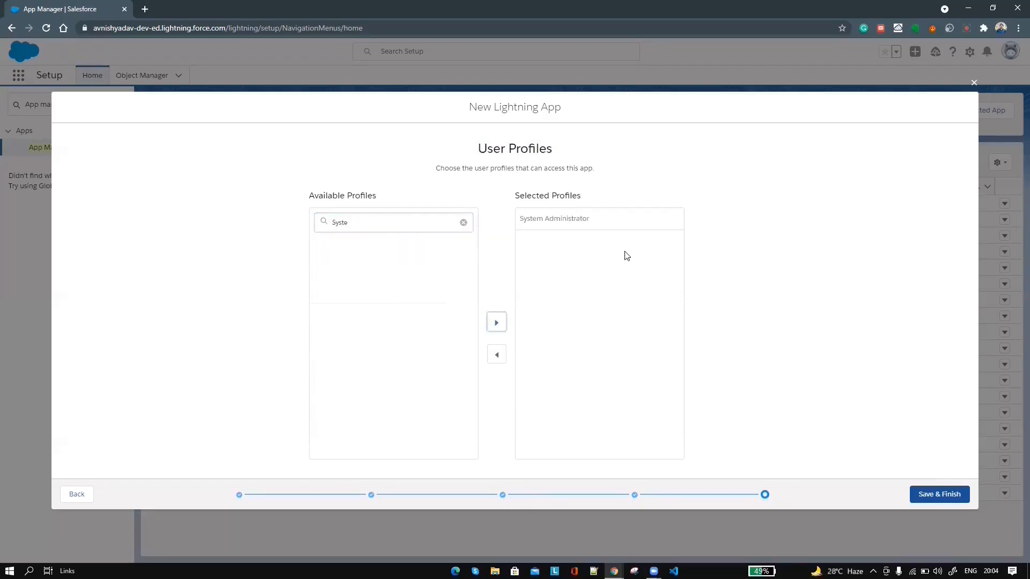
{"action": "left_click", "coordinate": [940, 494]}
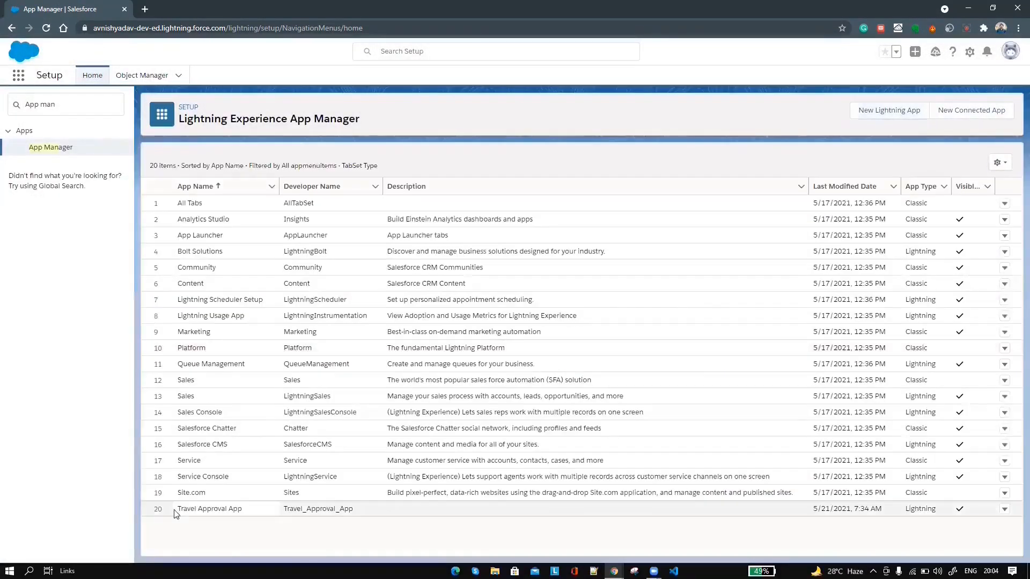
Step: Find and open Travel Approval App from the App Launcher and view its Reports and Dashboards pages
{"action": "left_click", "coordinate": [261, 509]}
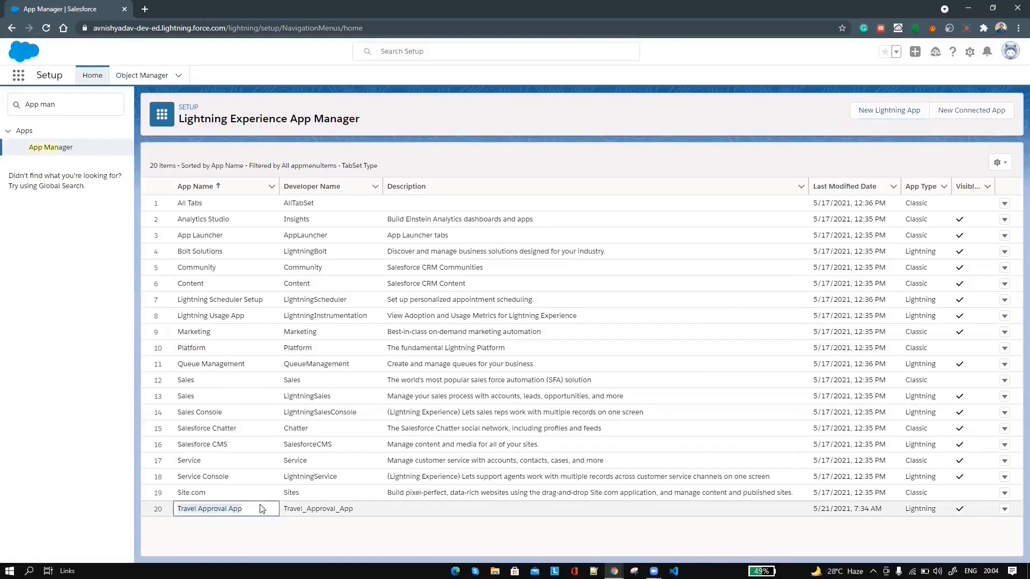
{"action": "left_click", "coordinate": [19, 76]}
{"action": "type", "text": "trave"}
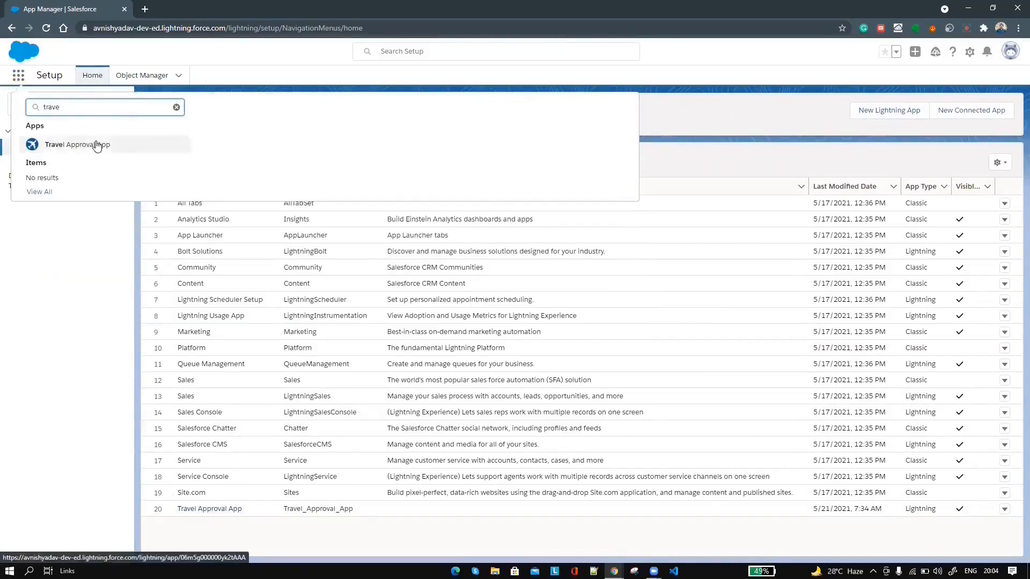
{"action": "left_click", "coordinate": [96, 145]}
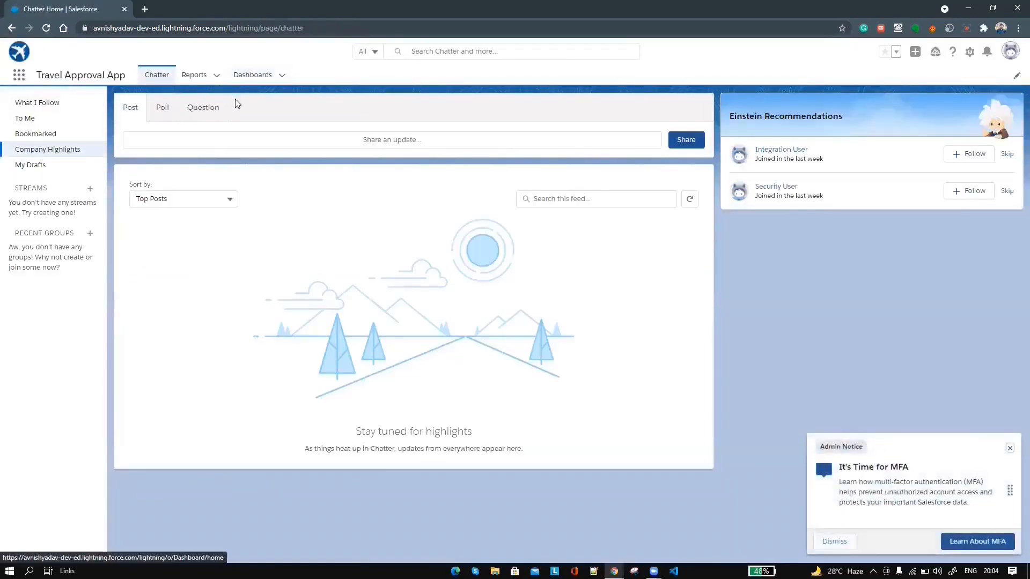
{"action": "left_click", "coordinate": [194, 76]}
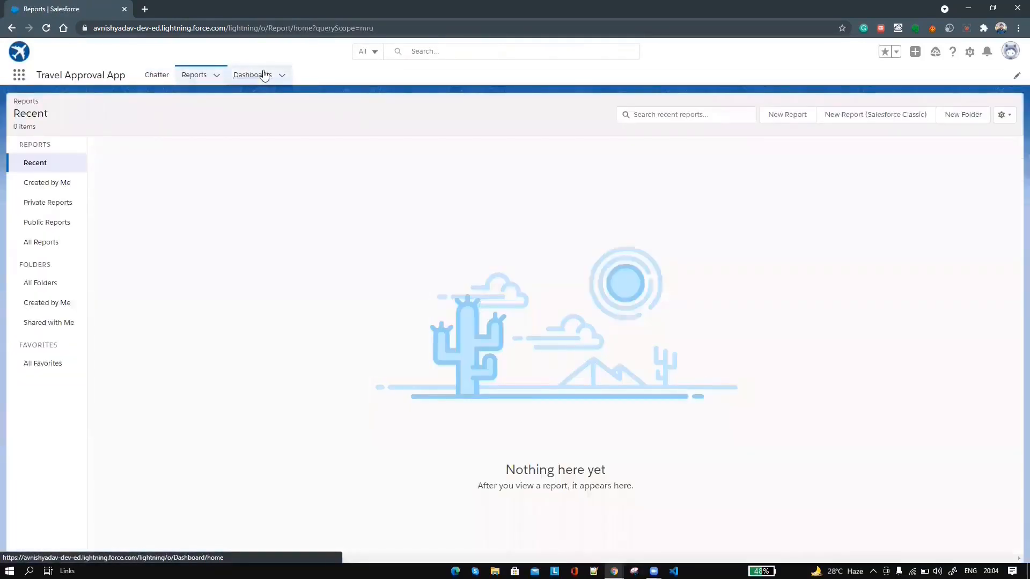
{"action": "left_click", "coordinate": [264, 74]}
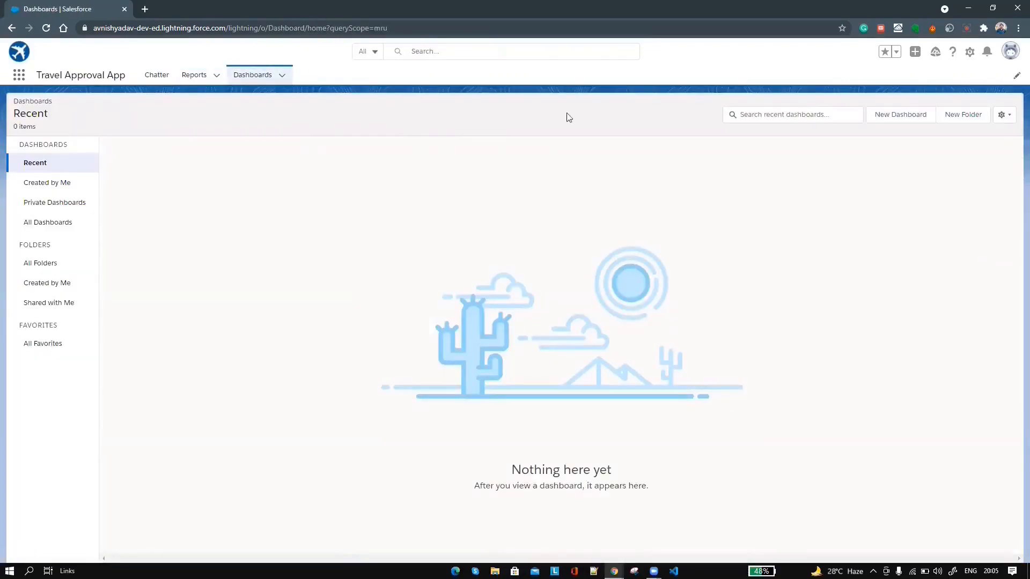
Step: Switch to Salesforce Classic and show the list of apps available there
{"action": "left_click", "coordinate": [1012, 51]}
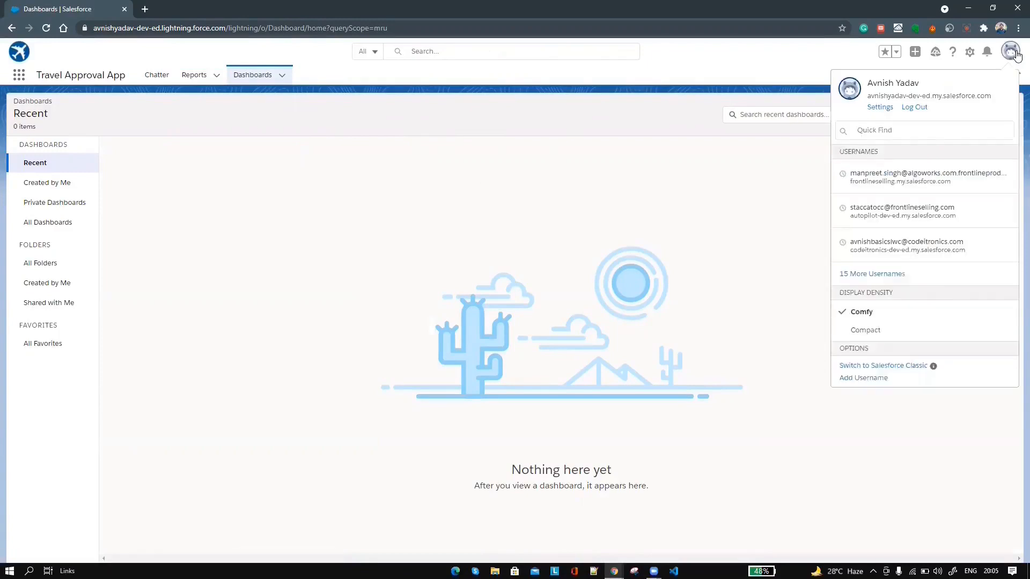
{"action": "left_click", "coordinate": [911, 368]}
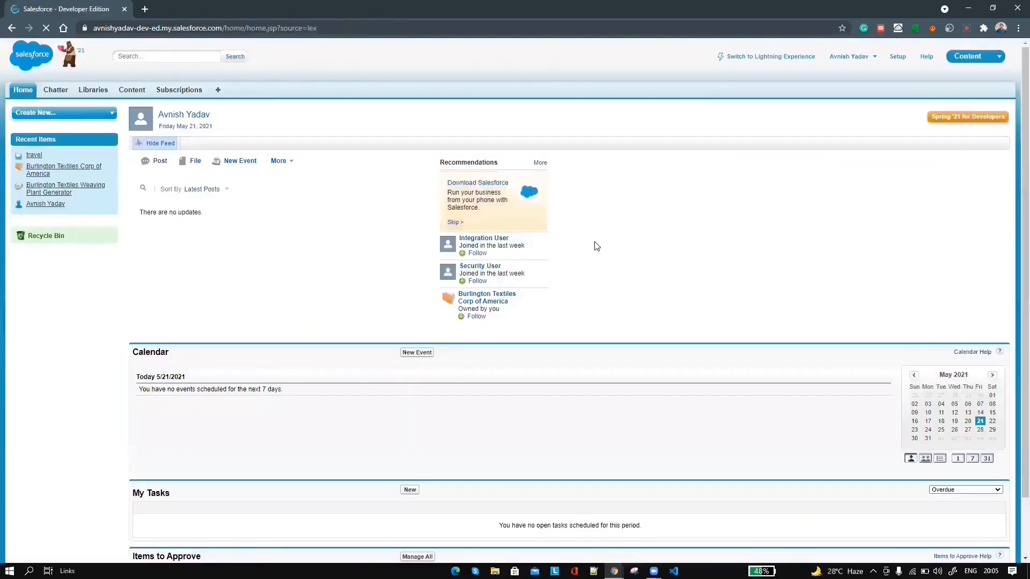
{"action": "left_click", "coordinate": [974, 57]}
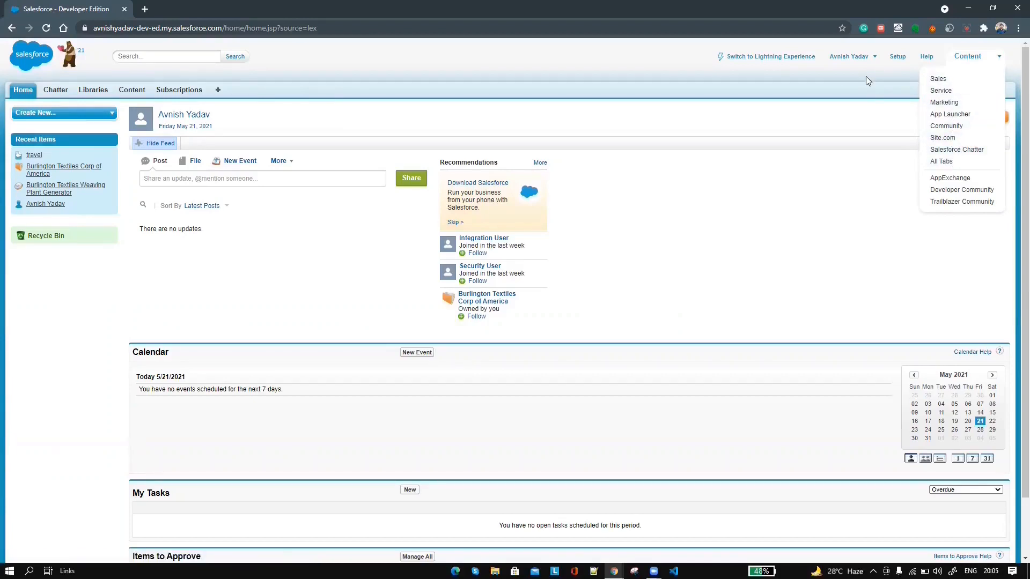
Step: Open the Apps page in Classic Setup and start a new app of type Custom app, continuing to its details
{"action": "left_click", "coordinate": [899, 59]}
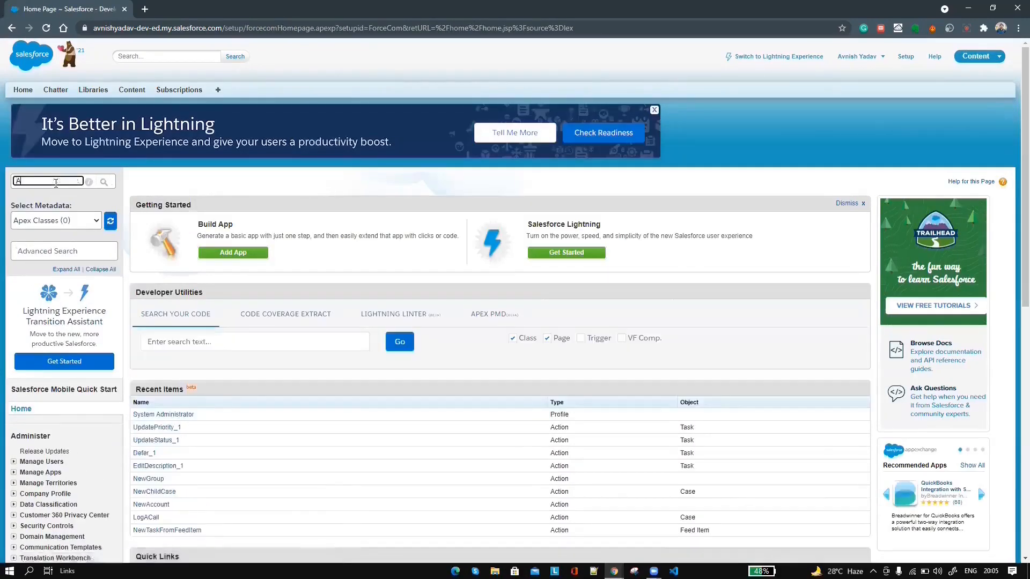
{"action": "scroll", "coordinate": [67, 416], "scroll_direction": "down", "scroll_amount": 15}
{"action": "scroll", "coordinate": [67, 415], "scroll_direction": "down", "scroll_amount": 5}
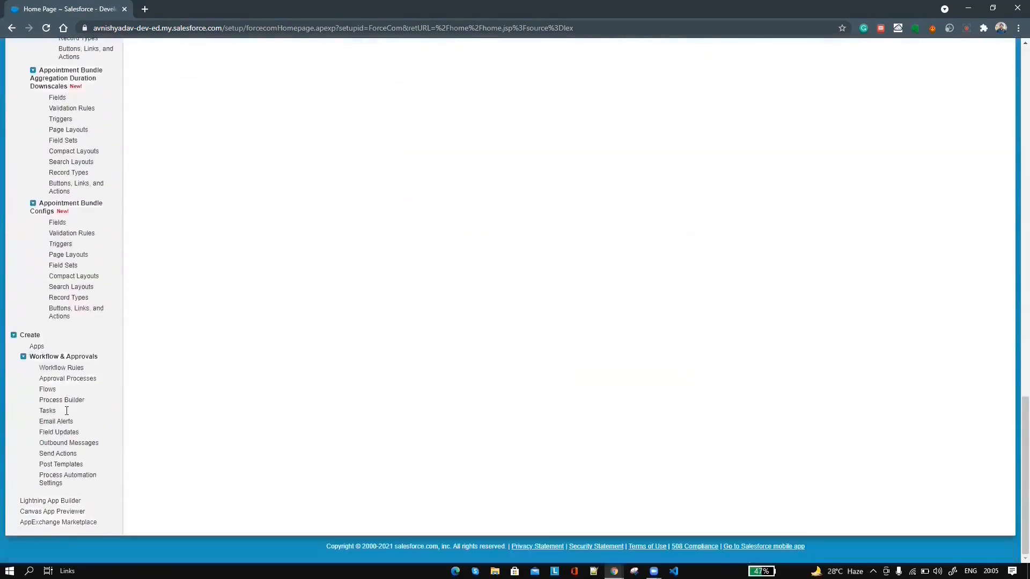
{"action": "left_click", "coordinate": [36, 346]}
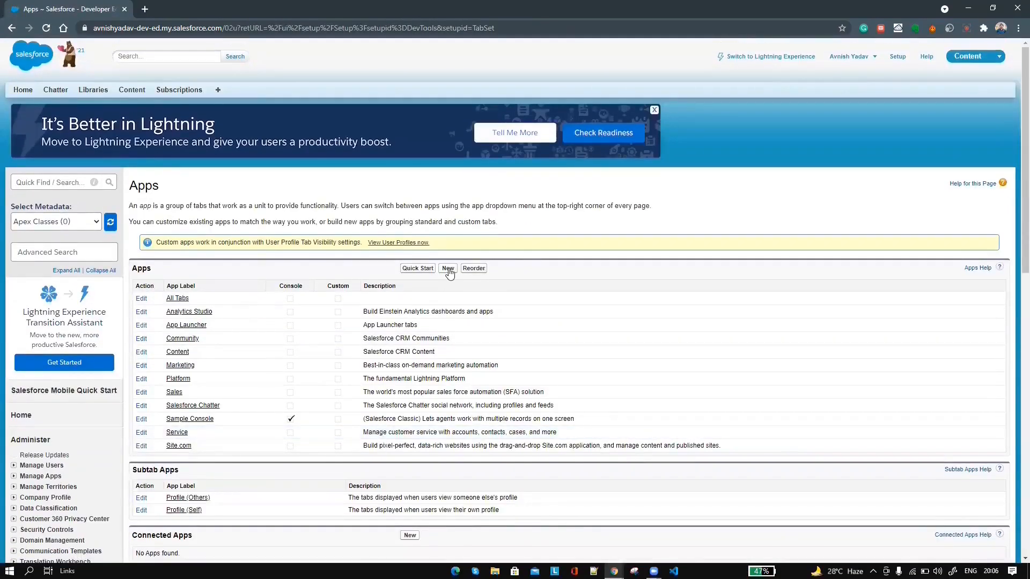
{"action": "left_click", "coordinate": [448, 268]}
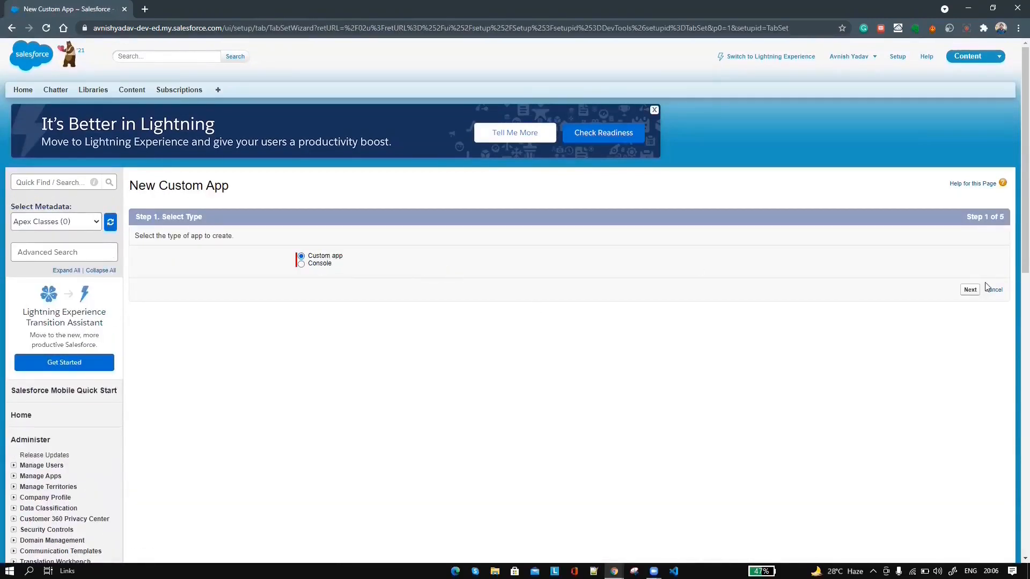
{"action": "left_click", "coordinate": [970, 289]}
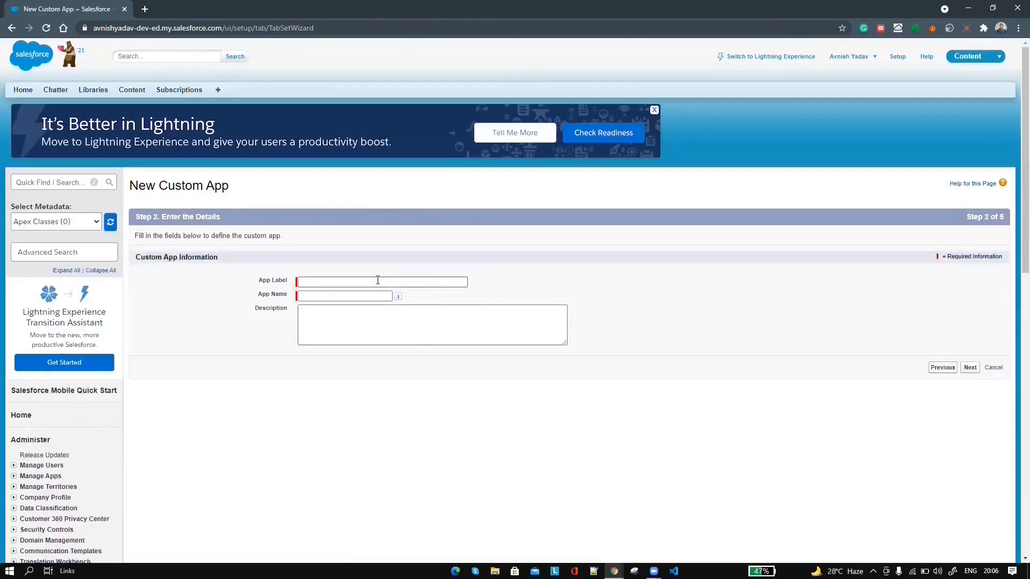
Step: Label the custom app Travel Approval App, use Travel_Approval_App as its app name, and try to continue
{"action": "left_click", "coordinate": [377, 280]}
{"action": "type", "text": "Travel Approval App"}
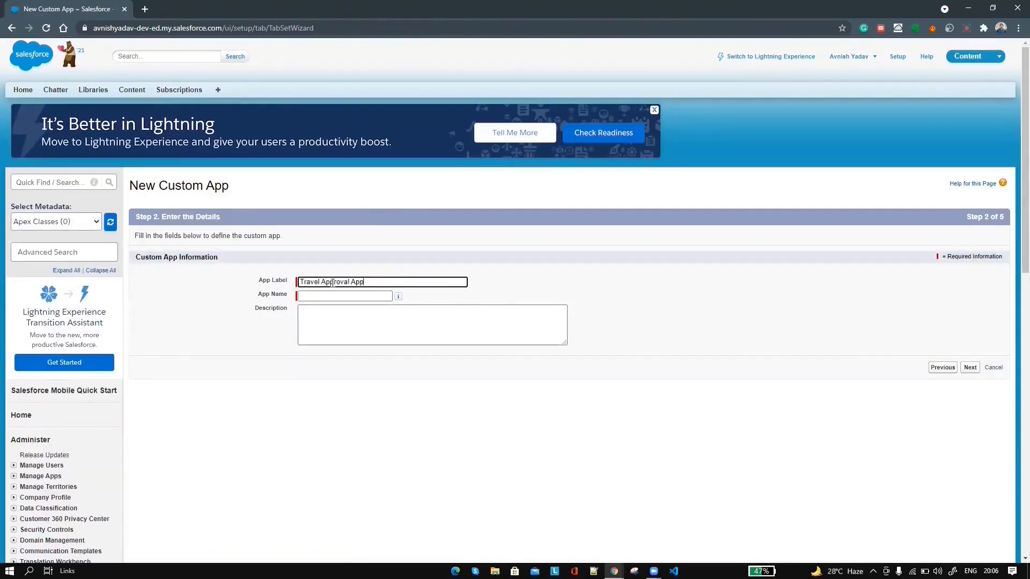
{"action": "left_click", "coordinate": [379, 296]}
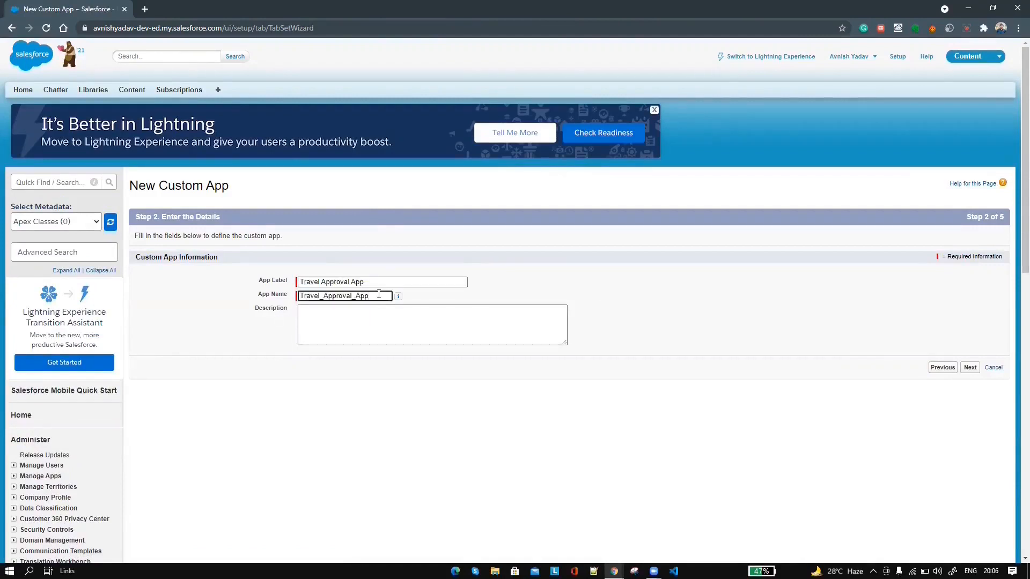
{"action": "left_click_drag", "start_coordinate": [379, 296], "coordinate": [286, 306]}
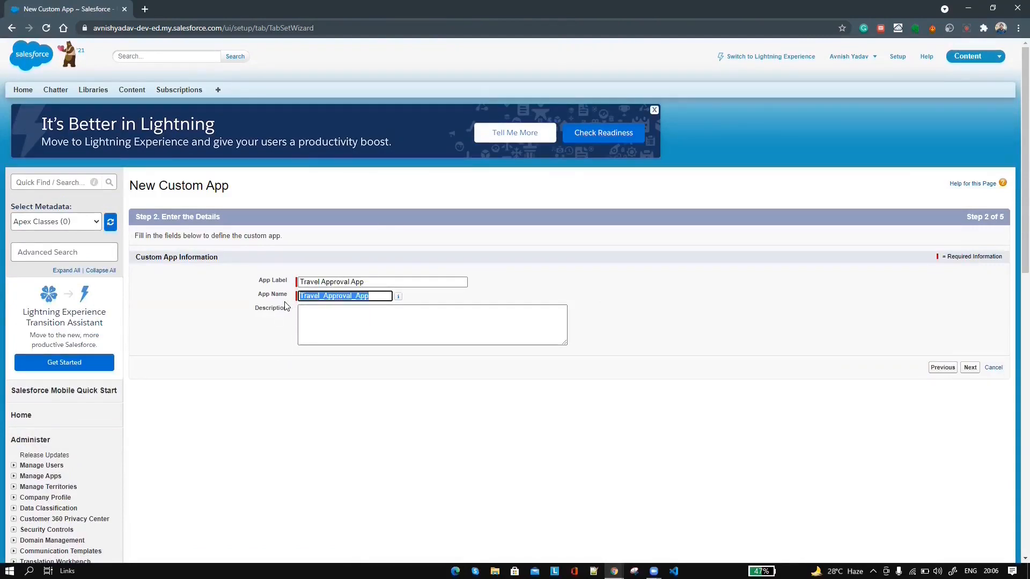
{"action": "left_click", "coordinate": [970, 368]}
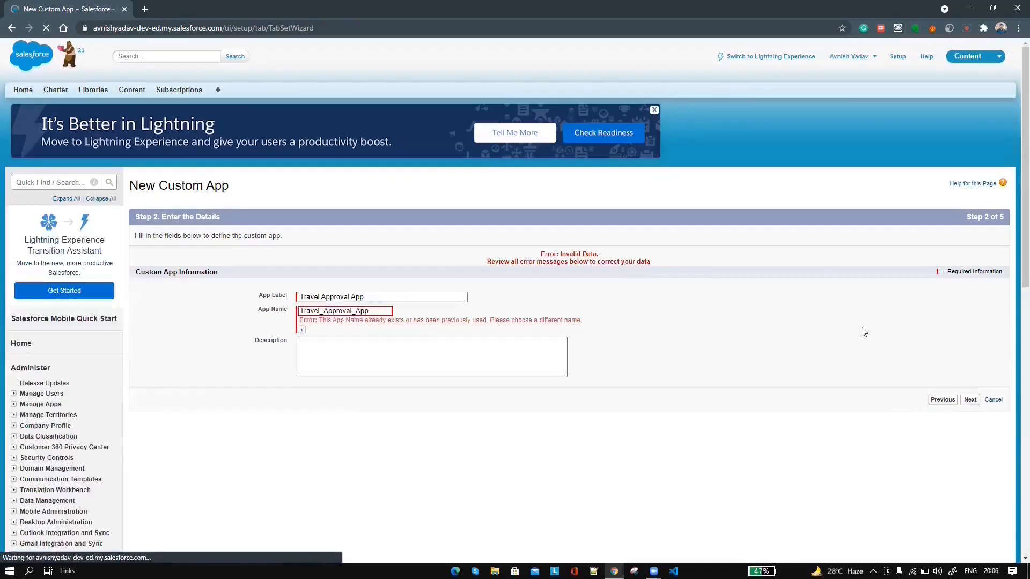
Step: Change the app name to Travel_Approval_App_classic and continue to the logo settings
{"action": "triple_click", "coordinate": [405, 320]}
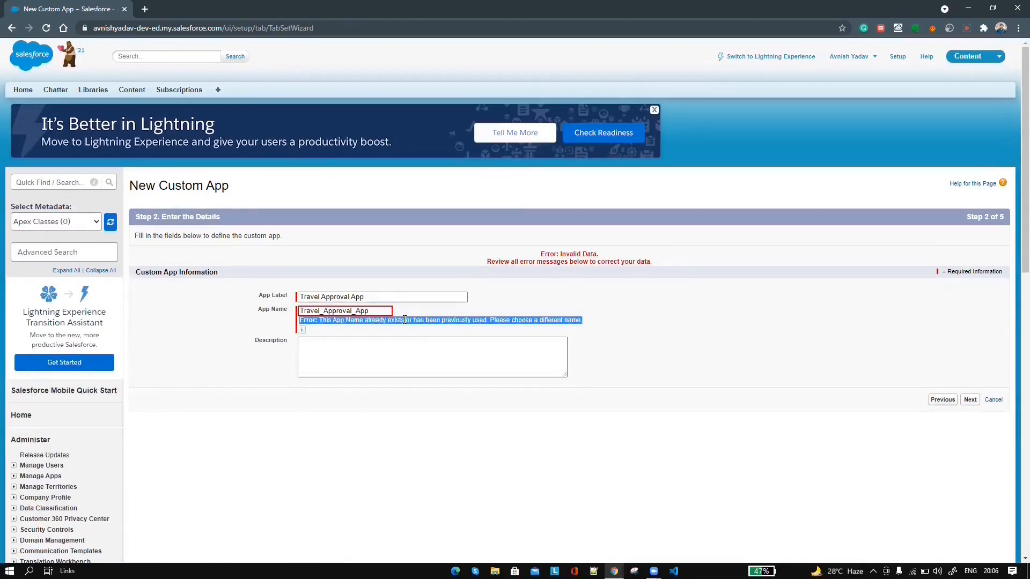
{"action": "left_click", "coordinate": [373, 311]}
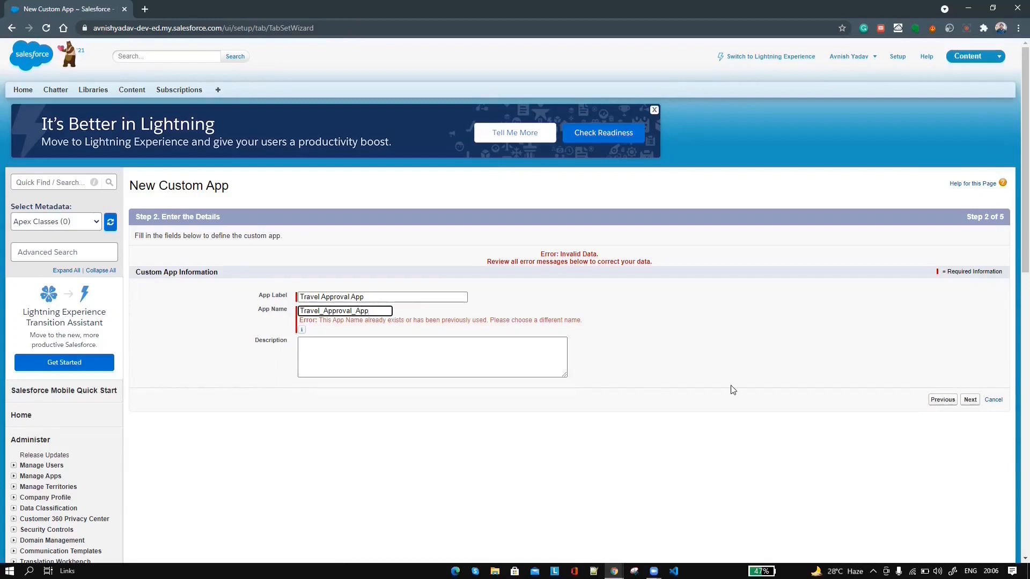
{"action": "type", "text": "_classic"}
{"action": "left_click", "coordinate": [970, 400]}
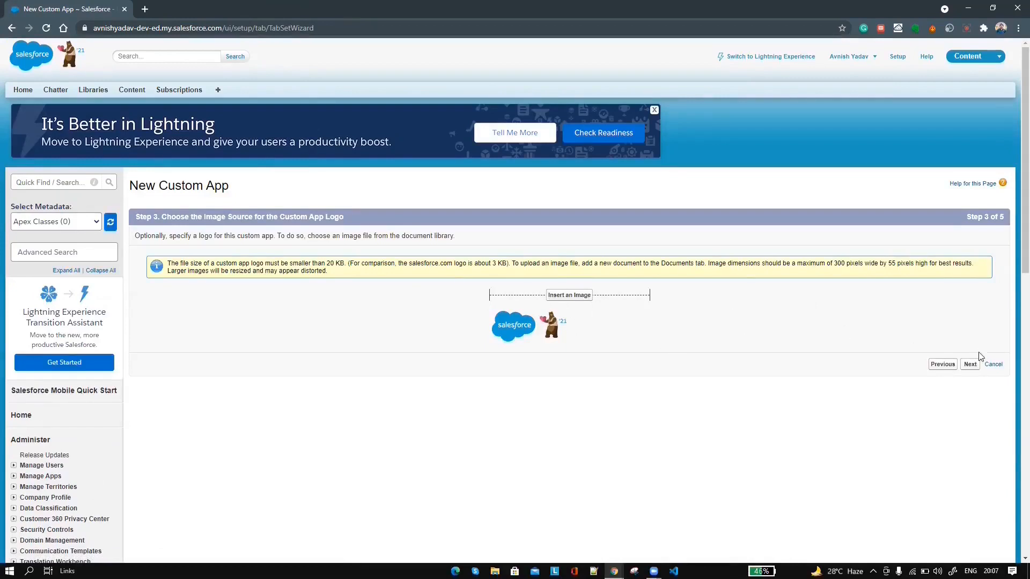
Step: Keep the default app logo and include Chatter in the app's tabs
{"action": "left_click", "coordinate": [970, 366]}
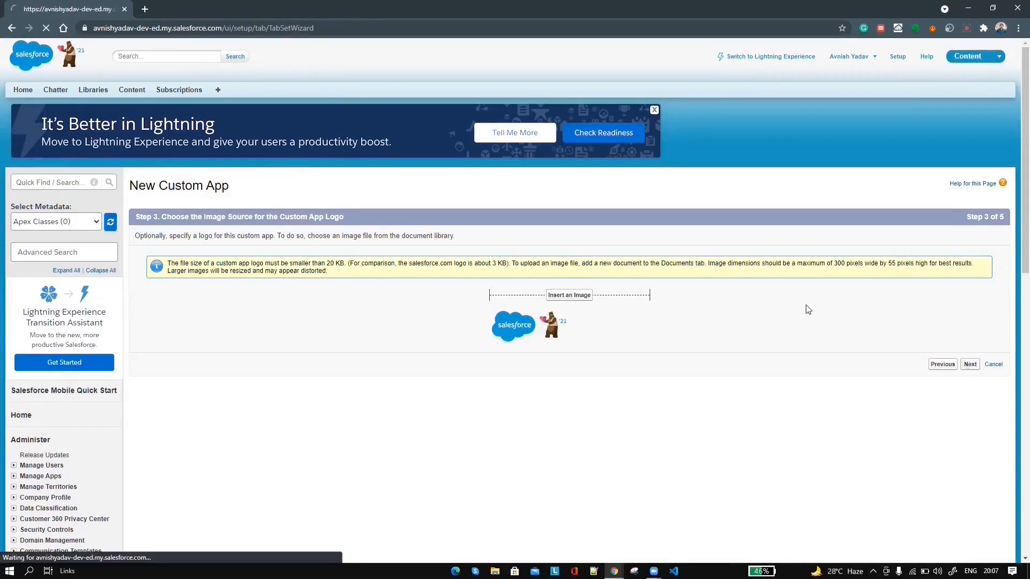
{"action": "scroll", "coordinate": [349, 339], "scroll_direction": "down", "scroll_amount": 15}
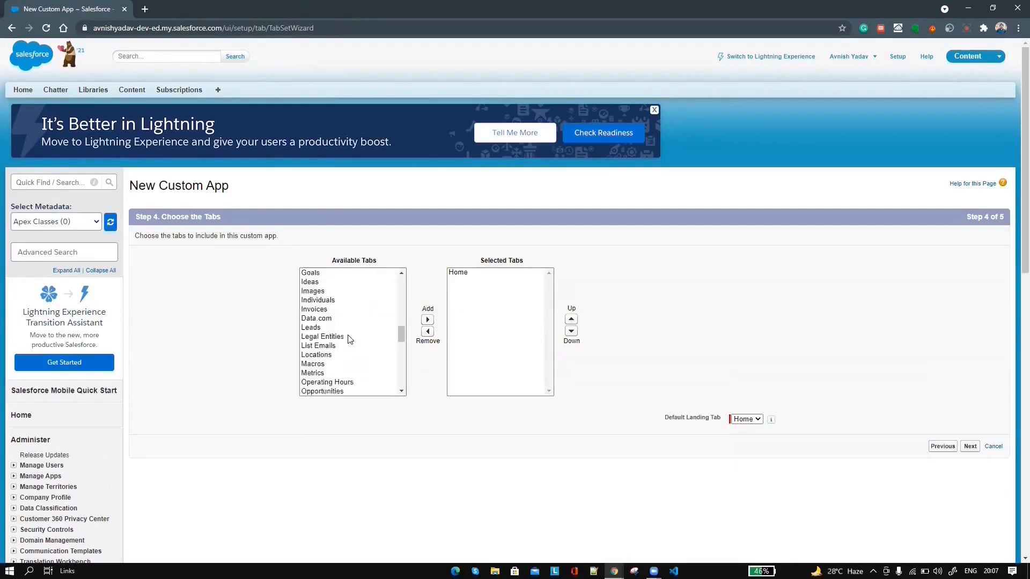
{"action": "scroll", "coordinate": [349, 339], "scroll_direction": "up", "scroll_amount": 10}
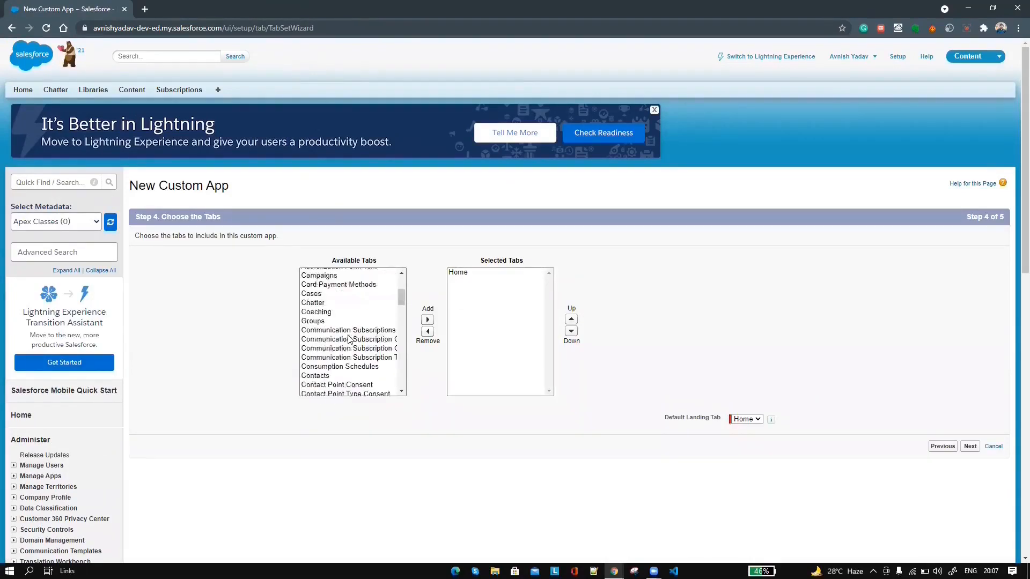
{"action": "scroll", "coordinate": [349, 338], "scroll_direction": "down", "scroll_amount": 4}
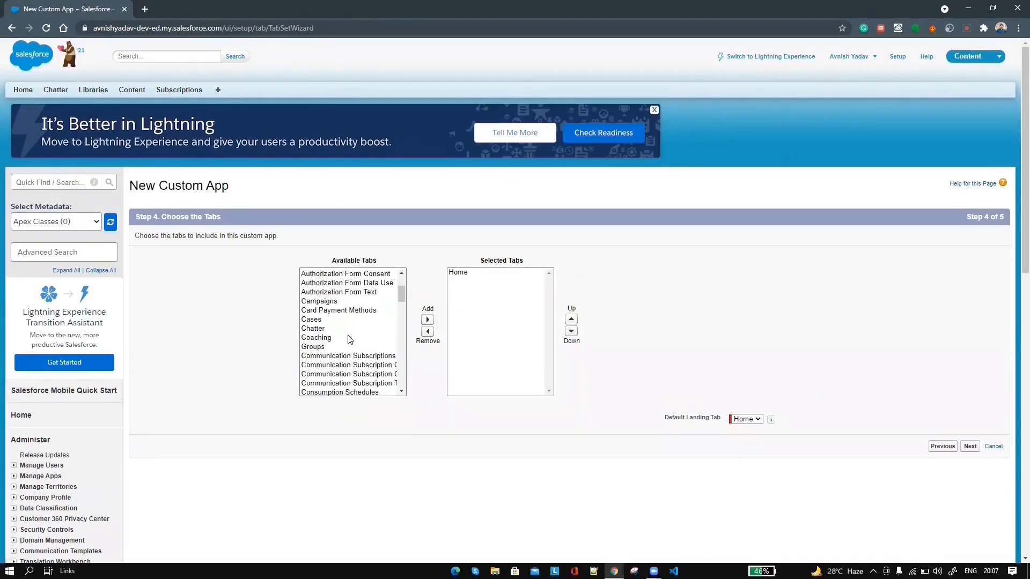
{"action": "left_click", "coordinate": [325, 290]}
{"action": "left_click", "coordinate": [428, 320]}
Step: Include Reports and Dashboards in the app's tabs and continue to the profile assignment
{"action": "scroll", "coordinate": [345, 336], "scroll_direction": "down", "scroll_amount": 10}
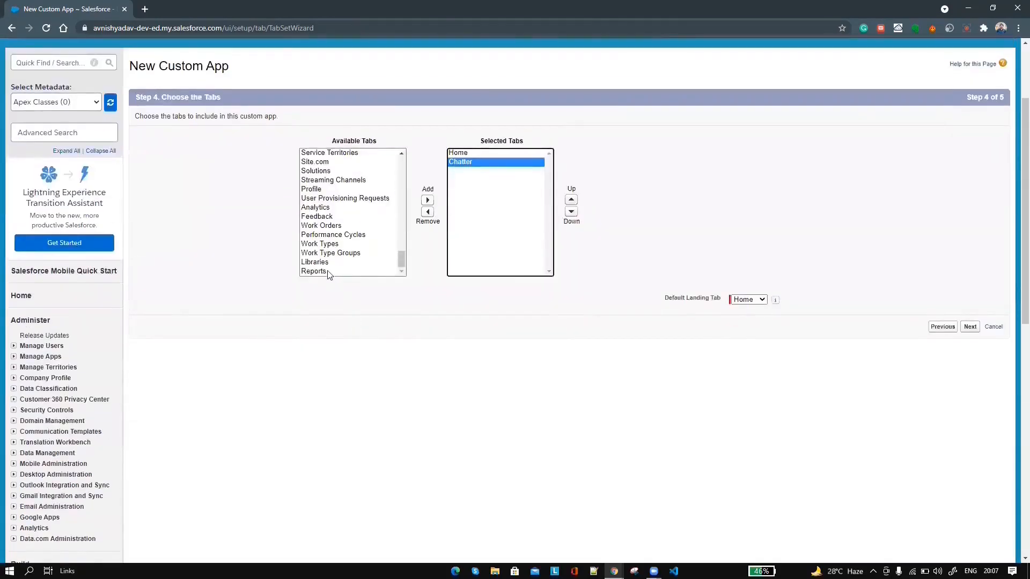
{"action": "left_click", "coordinate": [326, 272]}
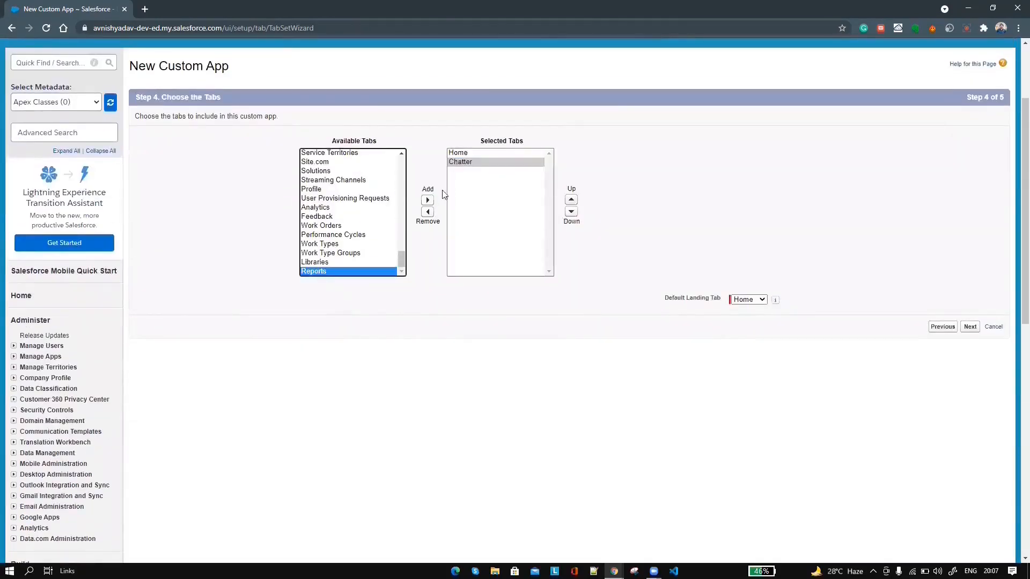
{"action": "left_click", "coordinate": [428, 200]}
{"action": "scroll", "coordinate": [339, 240], "scroll_direction": "up", "scroll_amount": 10}
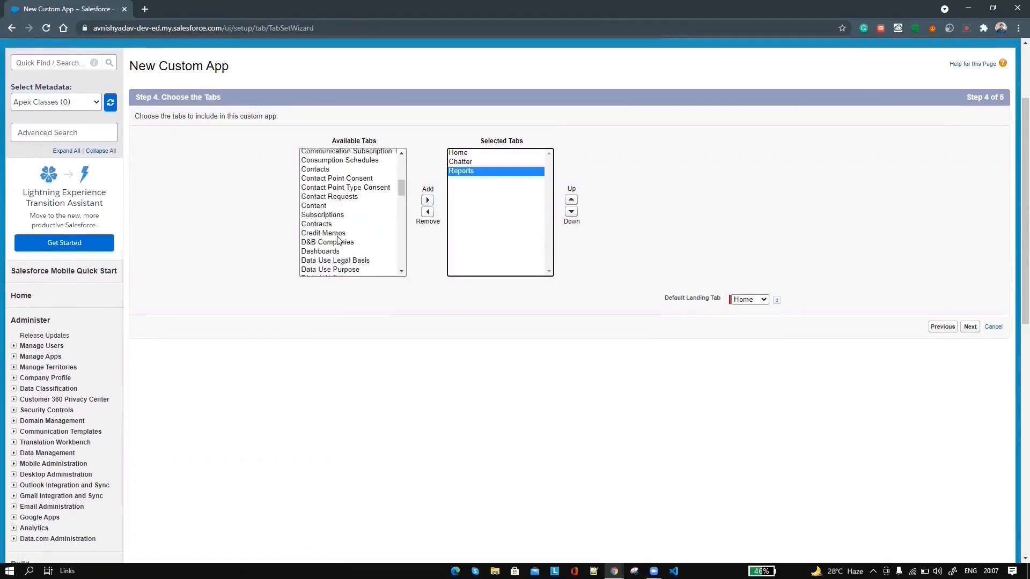
{"action": "left_click", "coordinate": [338, 239]}
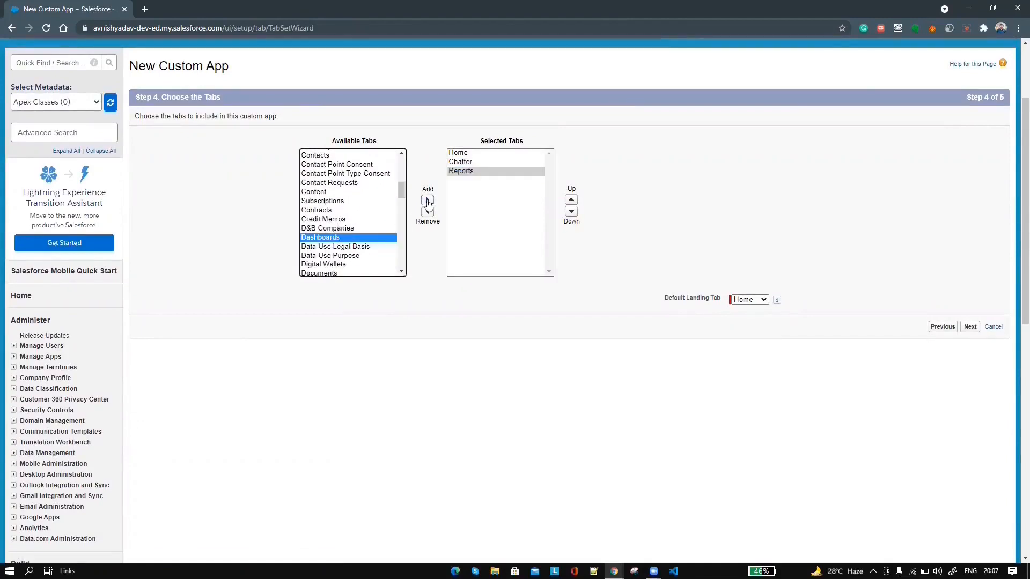
{"action": "left_click", "coordinate": [428, 200]}
{"action": "scroll", "coordinate": [468, 303], "scroll_direction": "up", "scroll_amount": 3}
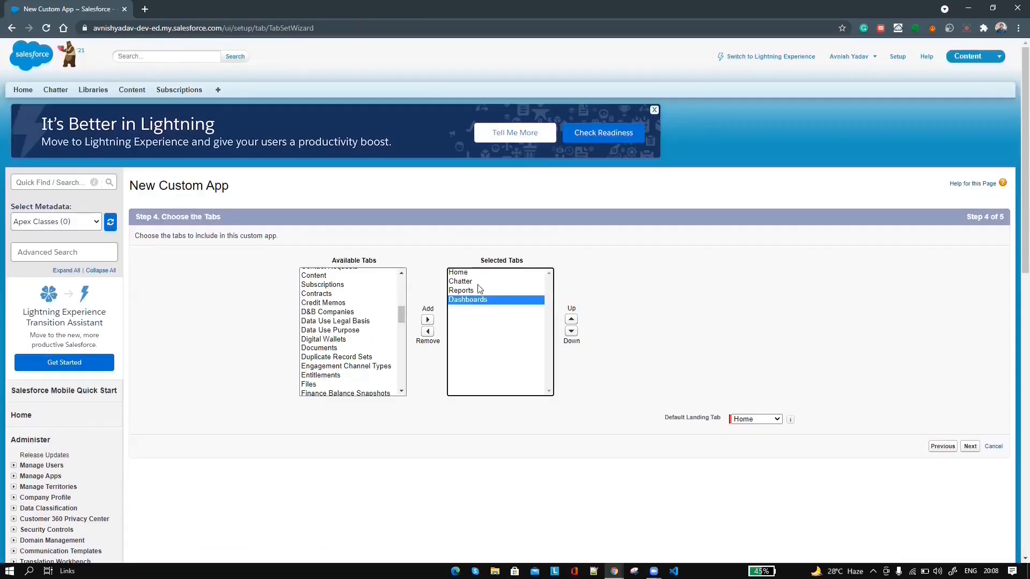
{"action": "left_click", "coordinate": [971, 447]}
Step: Make the custom app visible to the System Administrator profile and save it
{"action": "scroll", "coordinate": [665, 437], "scroll_direction": "down", "scroll_amount": 7}
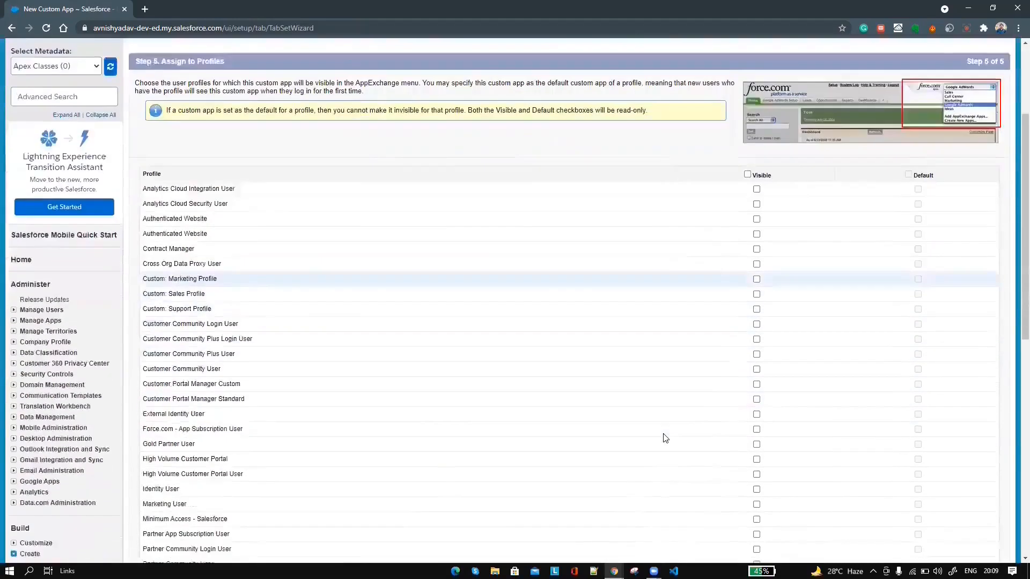
{"action": "scroll", "coordinate": [665, 439], "scroll_direction": "down", "scroll_amount": 1}
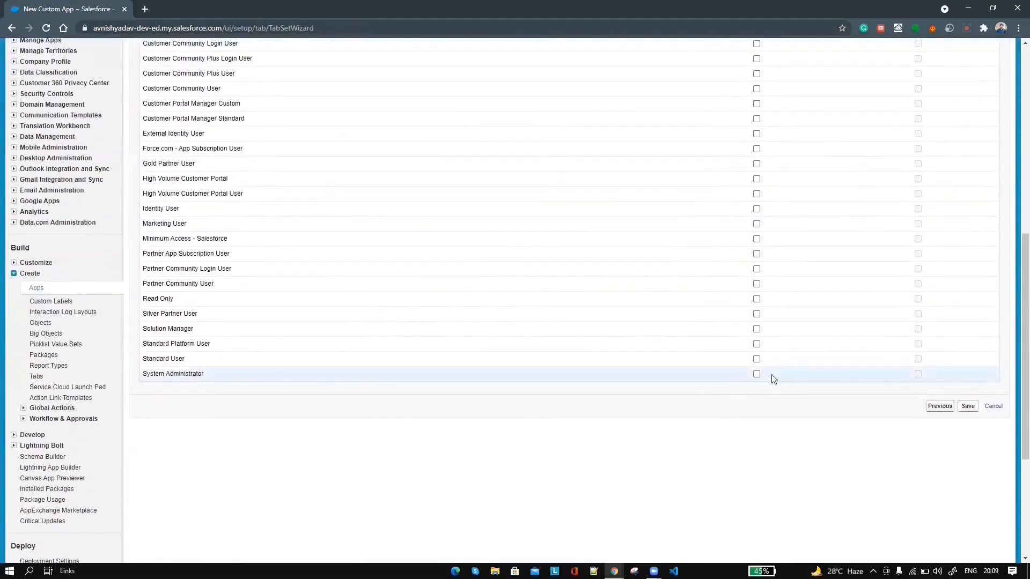
{"action": "left_click", "coordinate": [757, 375]}
{"action": "left_click", "coordinate": [969, 408]}
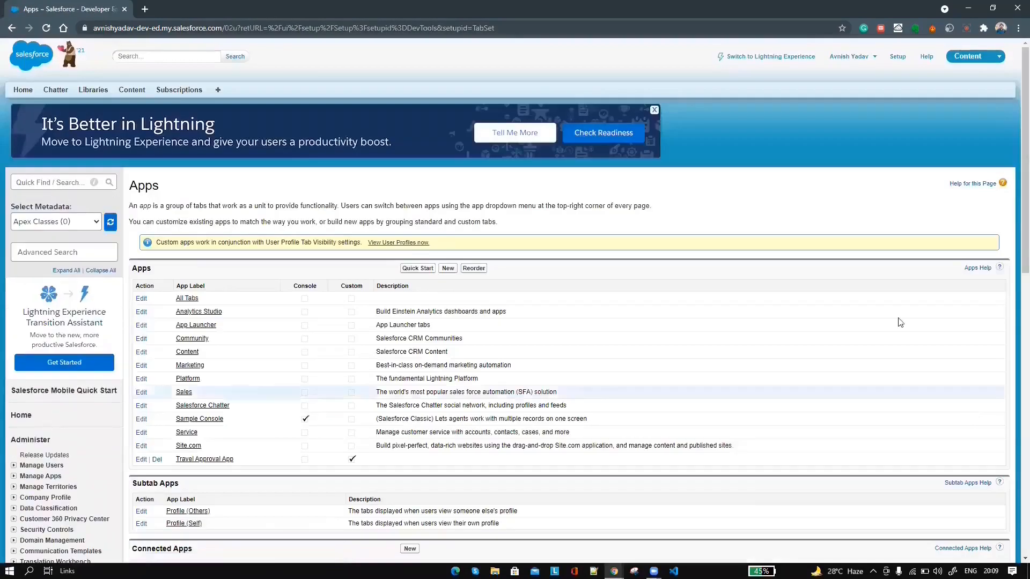
Step: Find the new app in the Apps list, switch to Travel Approval App, and view its Chatter, Reports and Dashboards pages
{"action": "left_click_drag", "start_coordinate": [262, 463], "coordinate": [174, 460]}
{"action": "left_click", "coordinate": [976, 63]}
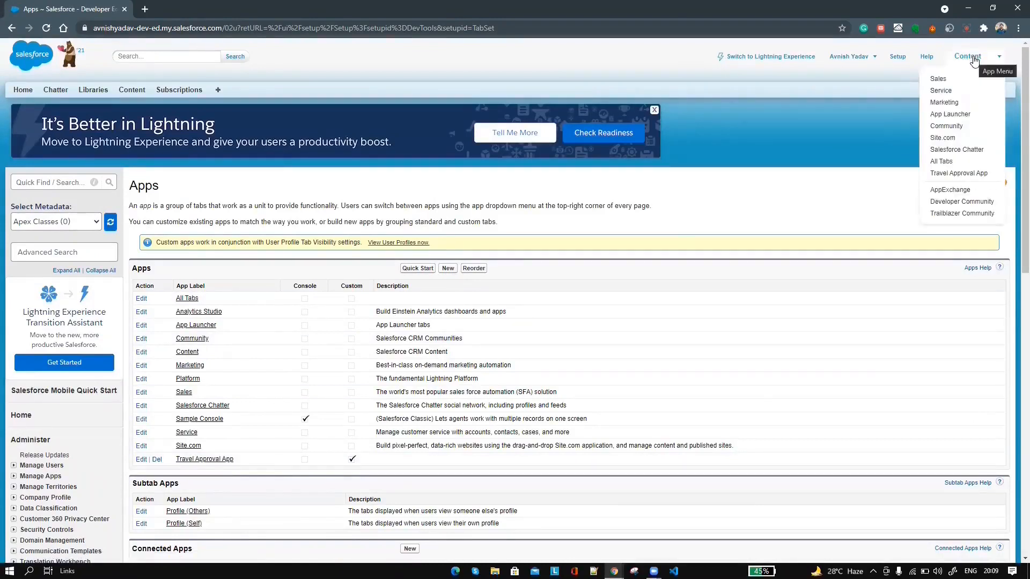
{"action": "left_click", "coordinate": [958, 173]}
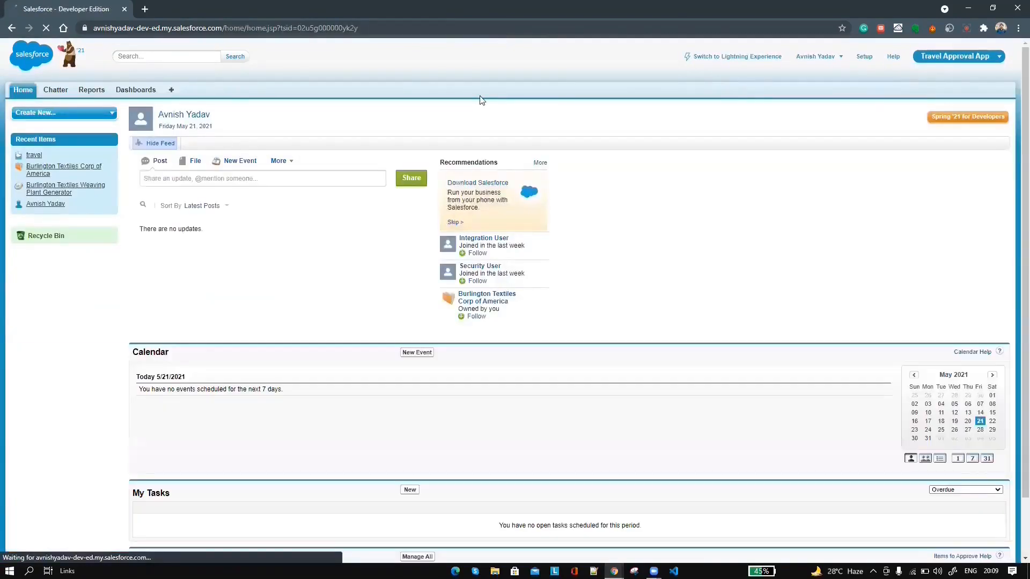
{"action": "left_click", "coordinate": [56, 90]}
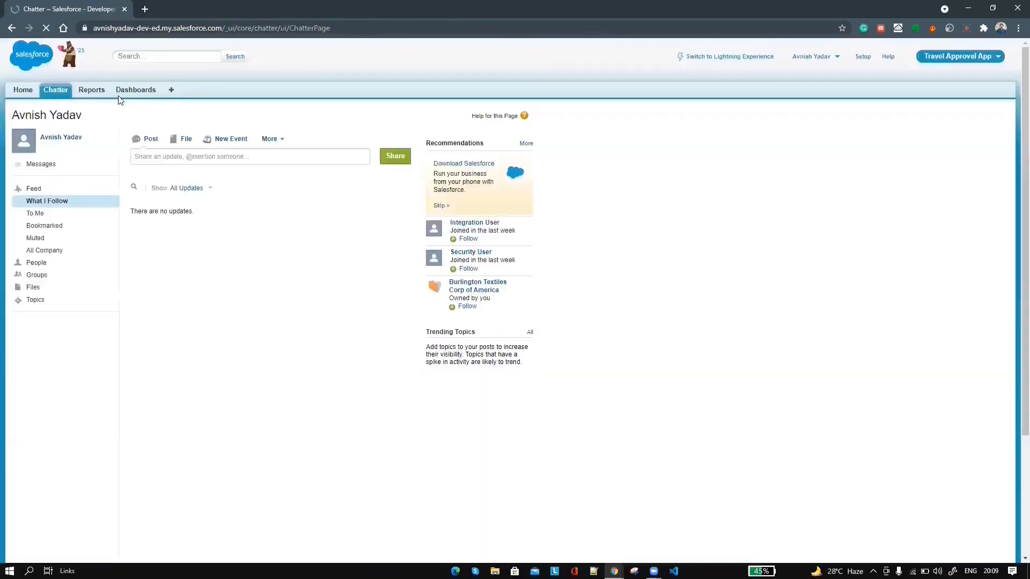
{"action": "left_click", "coordinate": [81, 91]}
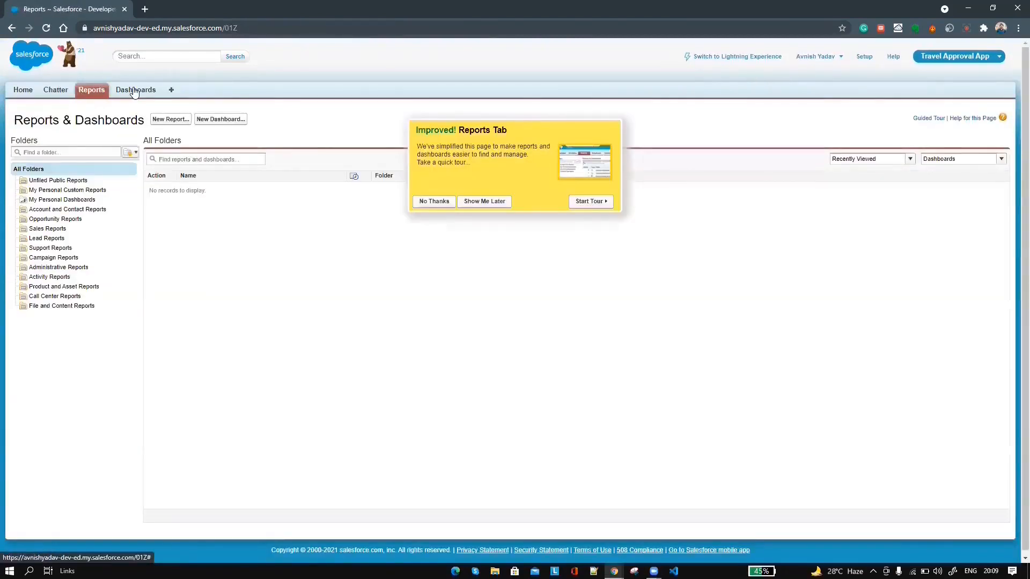
{"action": "left_click", "coordinate": [134, 91]}
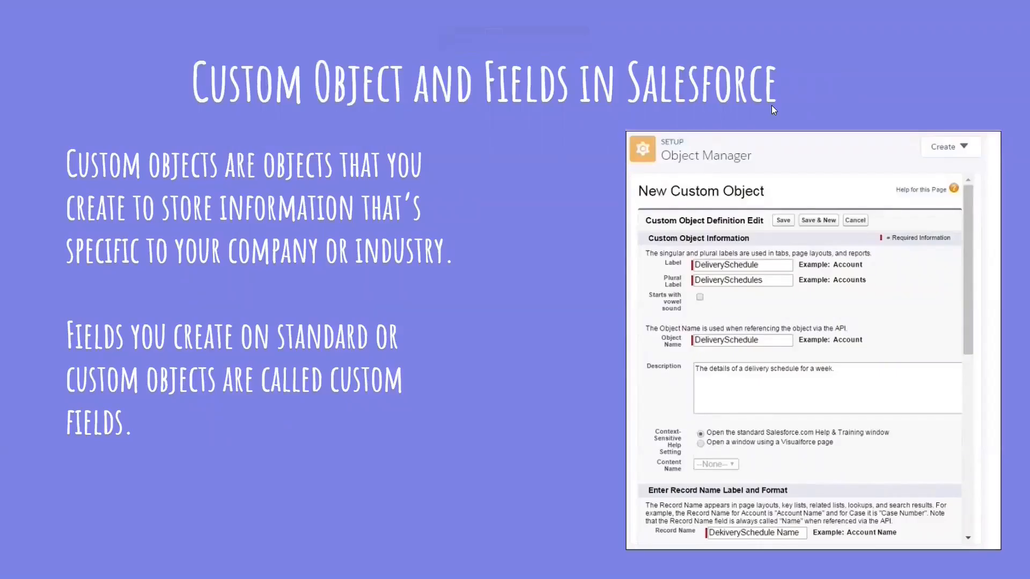
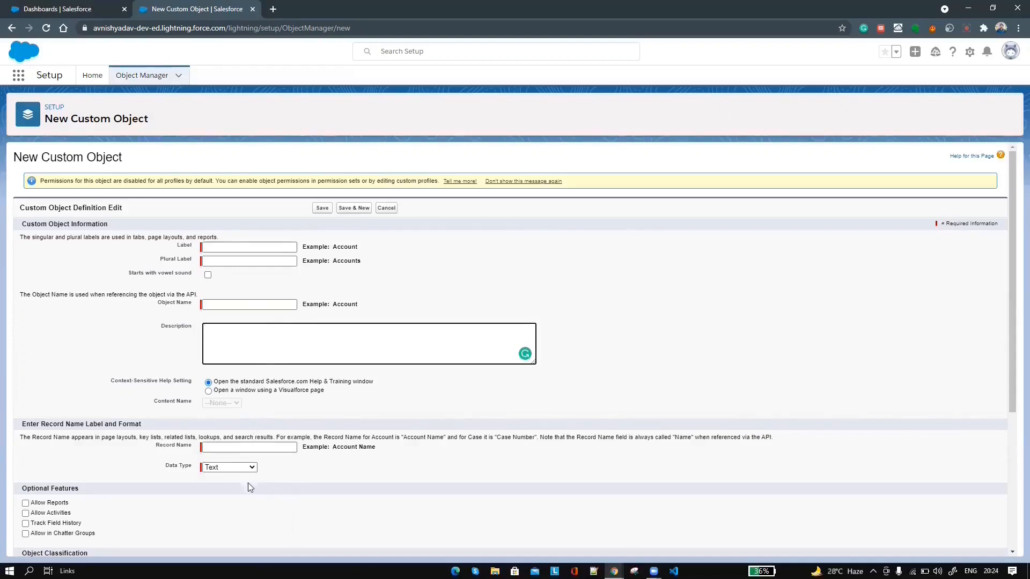
Step: Examine the label, plural label, object name, record name and data type fields of the new custom object form
{"action": "left_click", "coordinate": [186, 248]}
{"action": "double_click", "coordinate": [187, 247]}
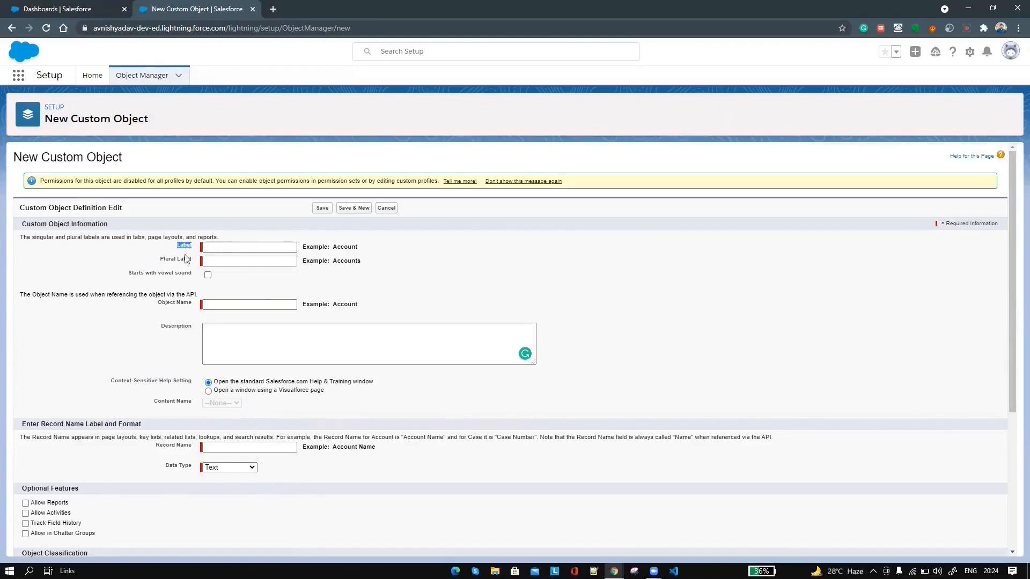
{"action": "triple_click", "coordinate": [183, 262]}
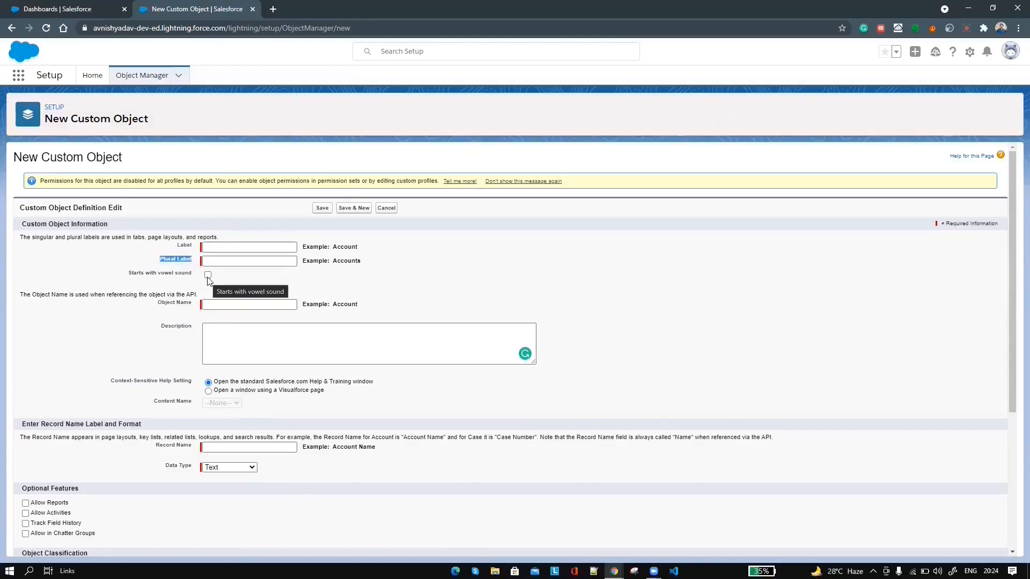
{"action": "left_click", "coordinate": [212, 303]}
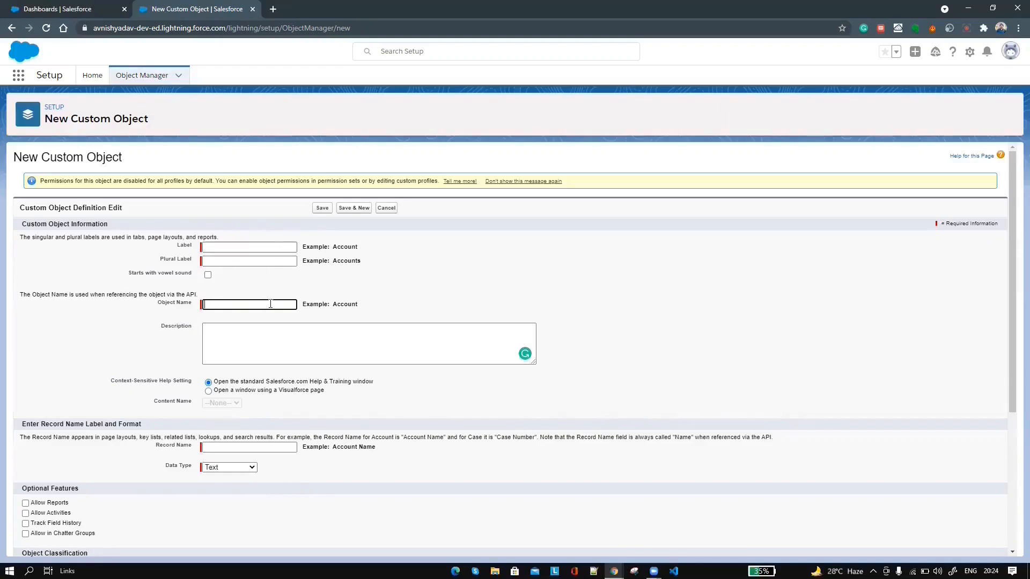
{"action": "scroll", "coordinate": [268, 354], "scroll_direction": "down", "scroll_amount": 1}
{"action": "left_click", "coordinate": [277, 377]}
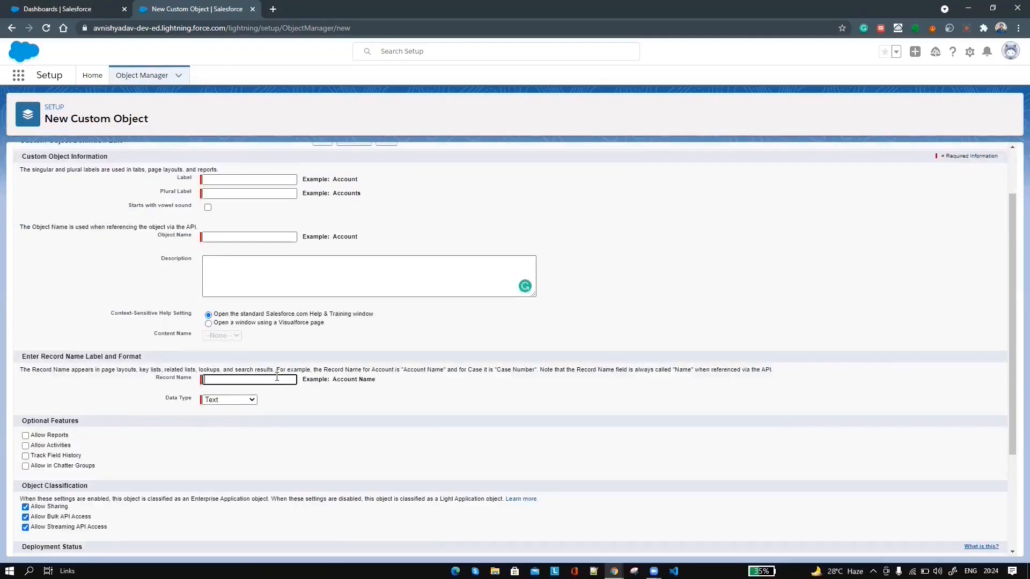
{"action": "left_click", "coordinate": [227, 400]}
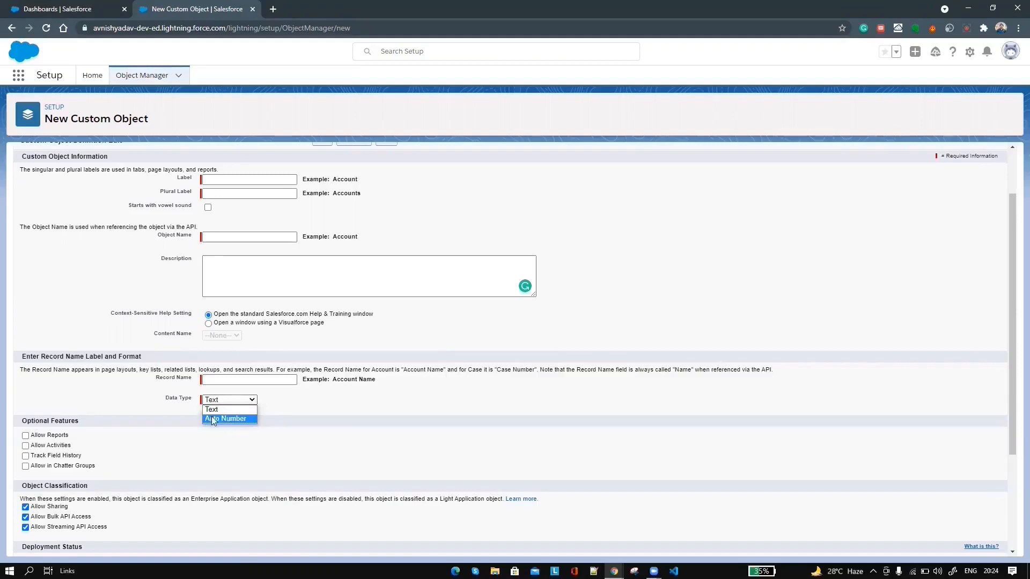
{"action": "left_click", "coordinate": [99, 425]}
Step: Examine the custom object's optional features, classification, deployment status and object creation options
{"action": "triple_click", "coordinate": [72, 420]}
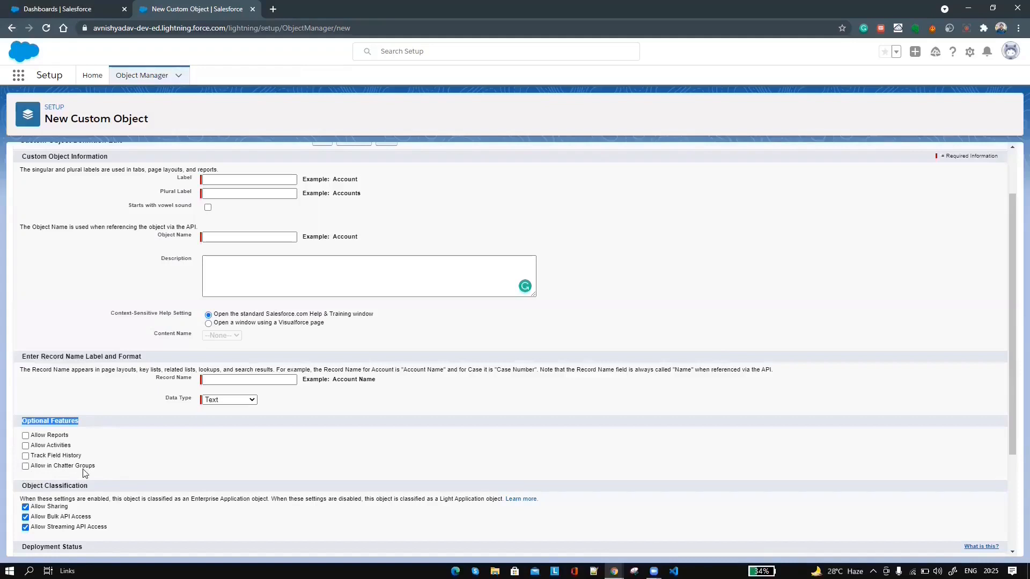
{"action": "scroll", "coordinate": [145, 511], "scroll_direction": "down", "scroll_amount": 3}
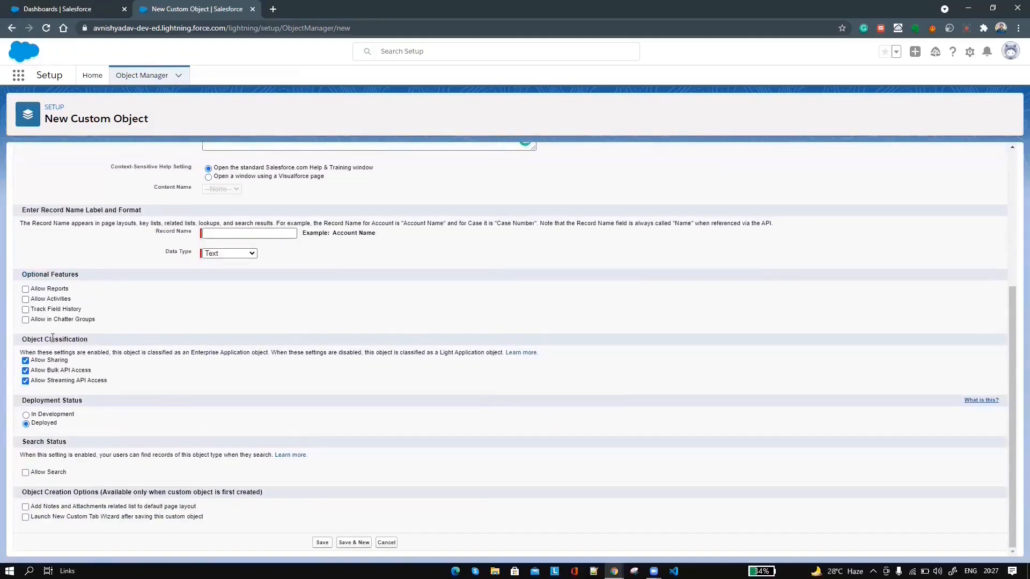
{"action": "triple_click", "coordinate": [53, 338]}
{"action": "double_click", "coordinate": [71, 400]}
{"action": "triple_click", "coordinate": [83, 492]}
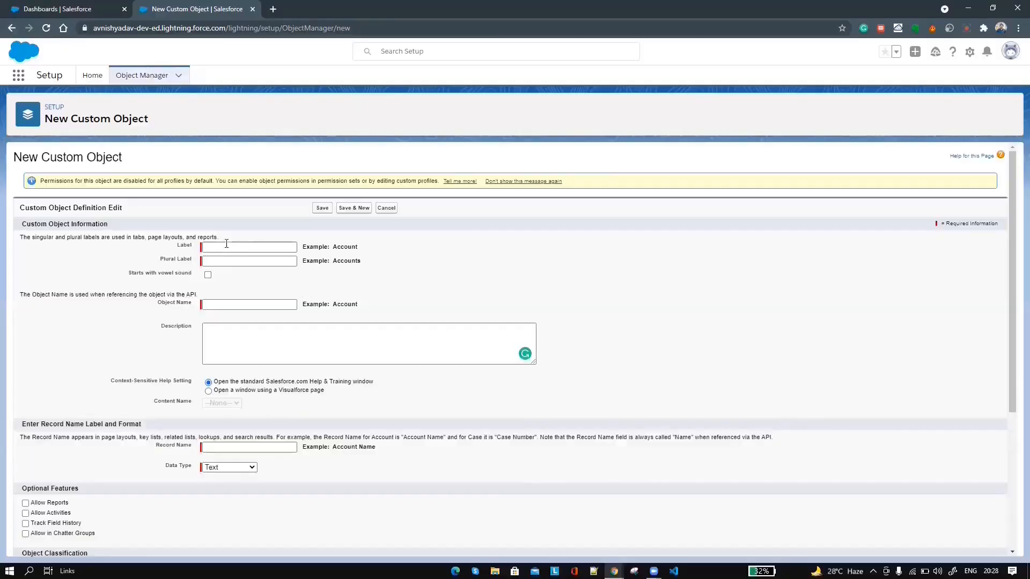
Step: Give the new custom object the label Department and the plural label Departments
{"action": "left_click", "coordinate": [249, 247]}
{"action": "type", "text": "Department"}
{"action": "left_click", "coordinate": [259, 262]}
{"action": "type", "text": "Departments"}
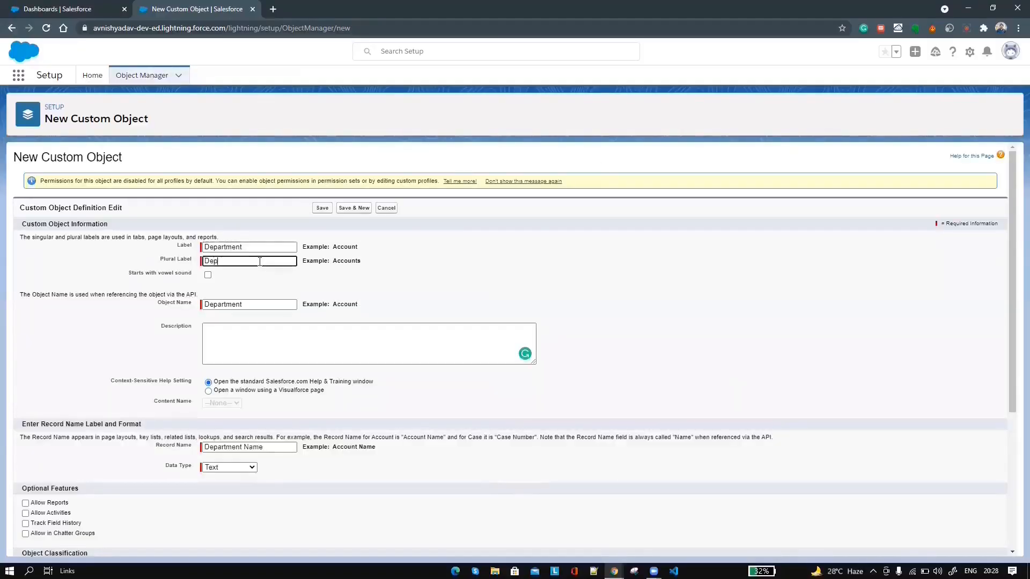
{"action": "double_click", "coordinate": [226, 247]}
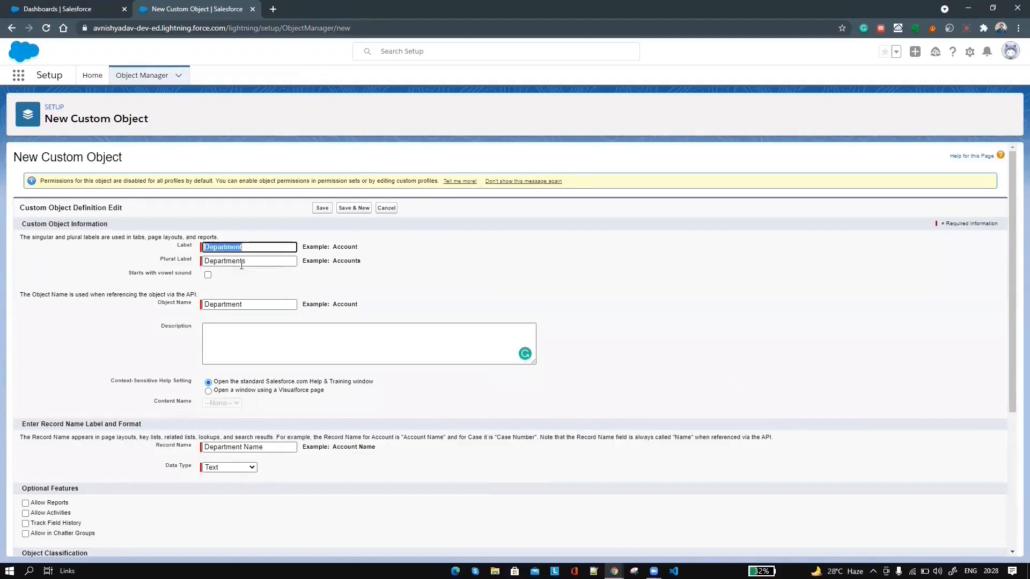
Step: Allow reports and search for the Department object, keep Department Name as its text record name, and save it
{"action": "double_click", "coordinate": [248, 306]}
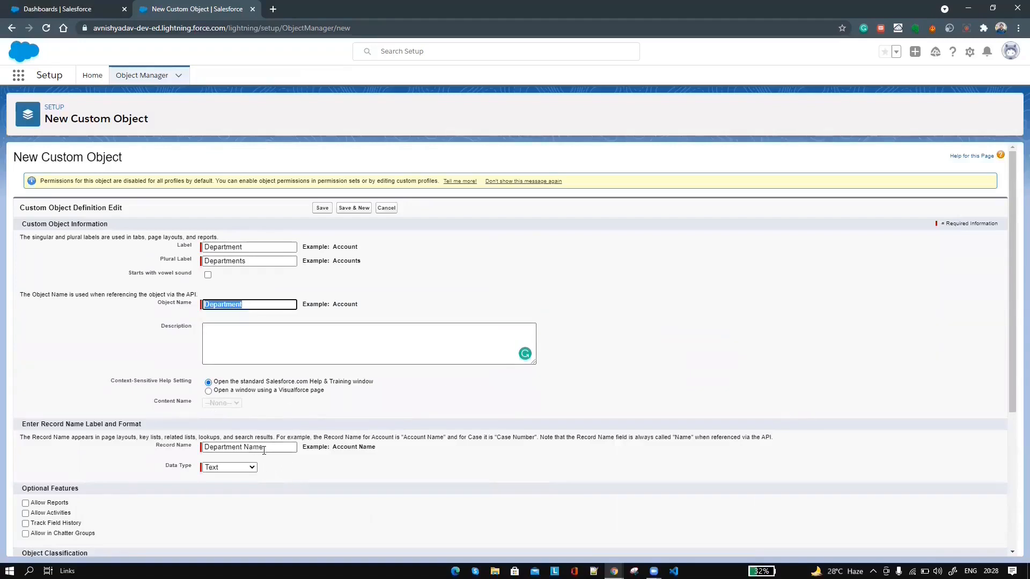
{"action": "left_click_drag", "start_coordinate": [263, 451], "coordinate": [203, 450]}
{"action": "scroll", "coordinate": [204, 451], "scroll_direction": "down", "scroll_amount": 3}
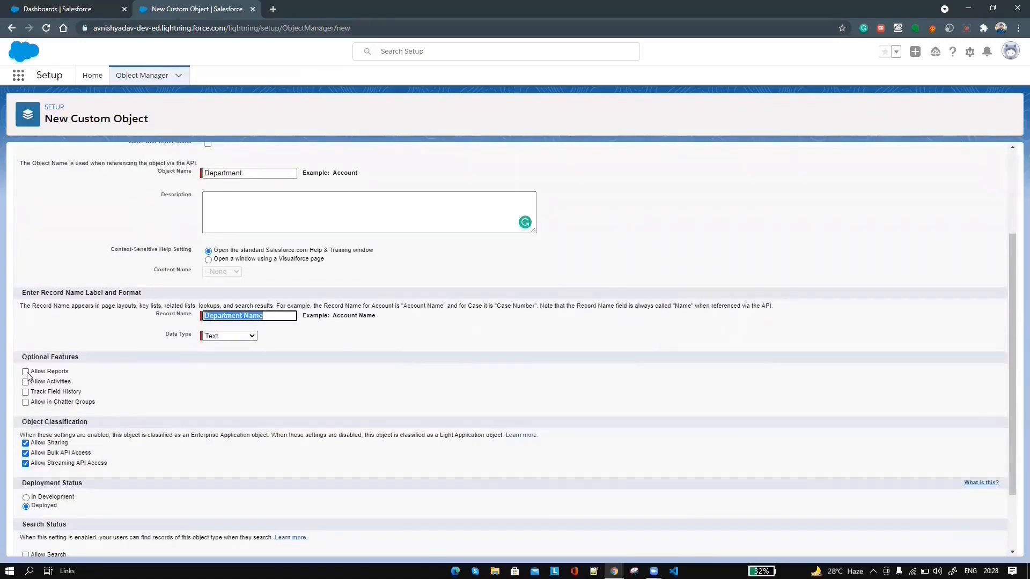
{"action": "left_click", "coordinate": [27, 373]}
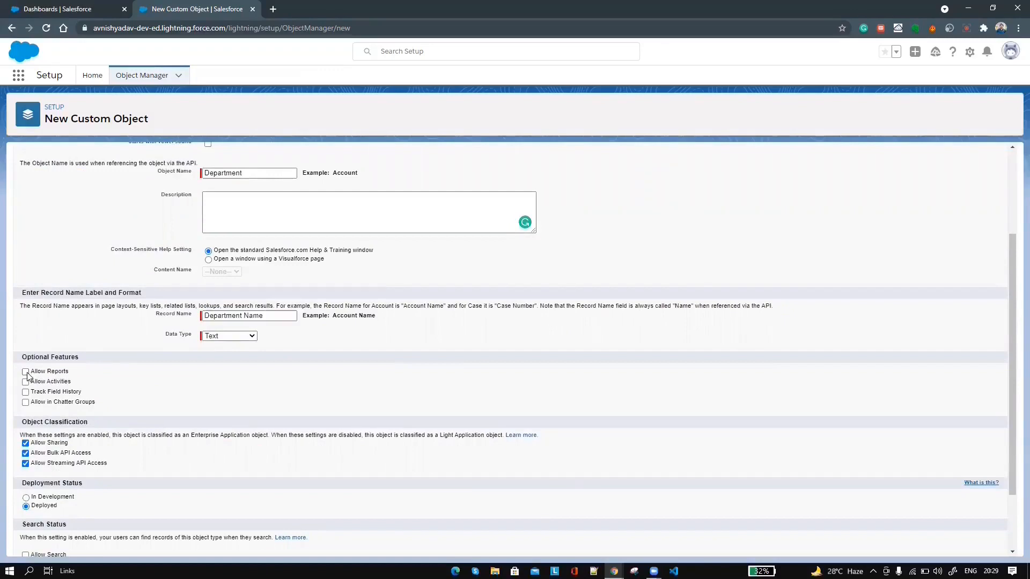
{"action": "scroll", "coordinate": [129, 421], "scroll_direction": "down", "scroll_amount": 2}
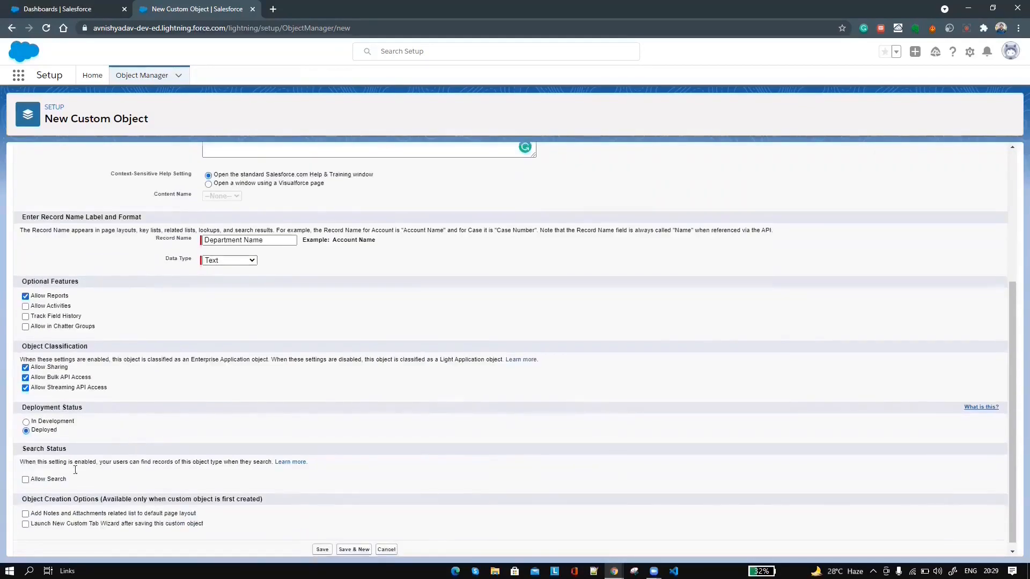
{"action": "left_click", "coordinate": [25, 480]}
{"action": "scroll", "coordinate": [147, 484], "scroll_direction": "down", "scroll_amount": 1}
{"action": "left_click", "coordinate": [322, 543]}
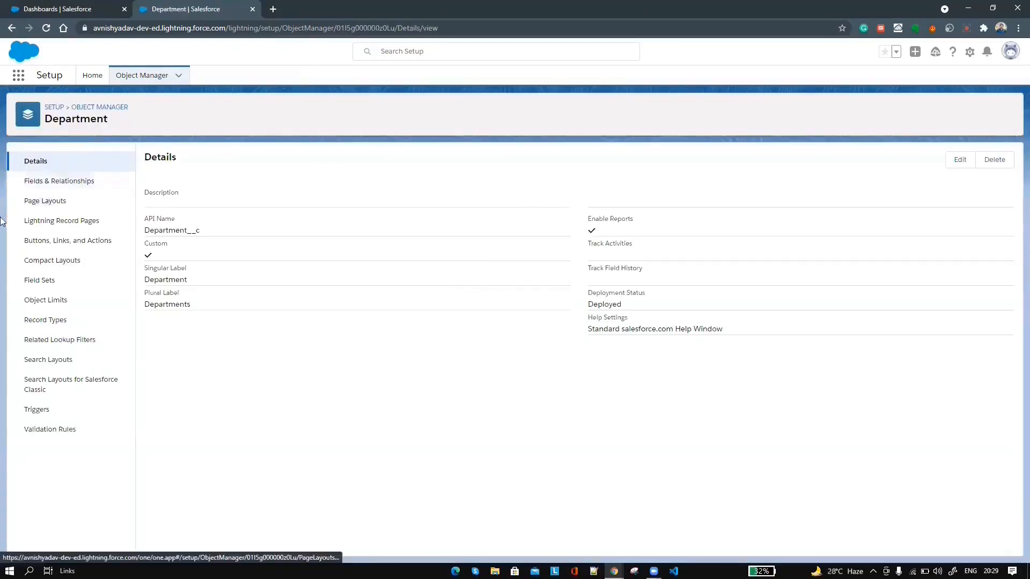
Step: Start a new custom field on the Department object with the Text data type and proceed to its details
{"action": "left_click", "coordinate": [84, 191]}
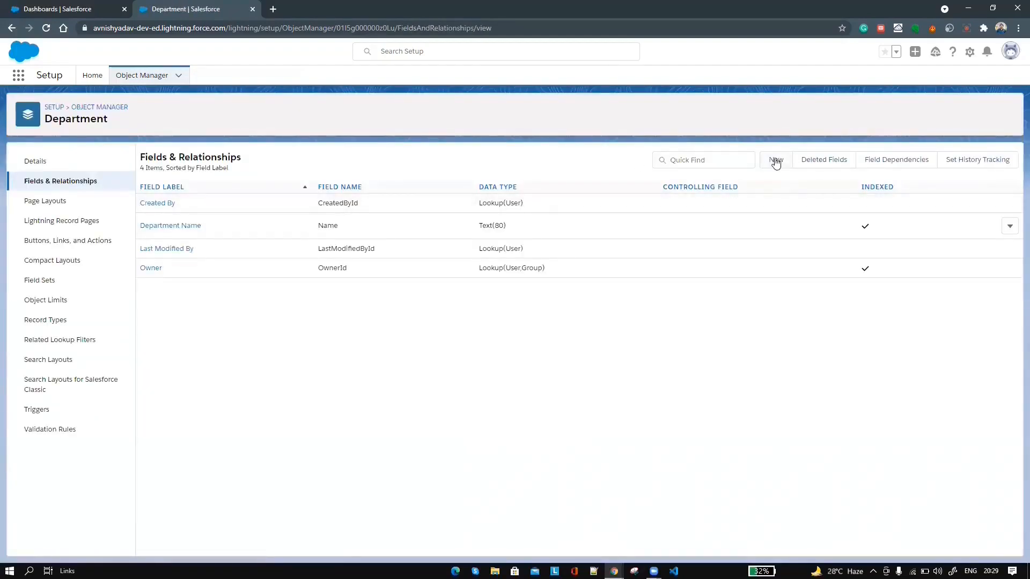
{"action": "left_click", "coordinate": [776, 161]}
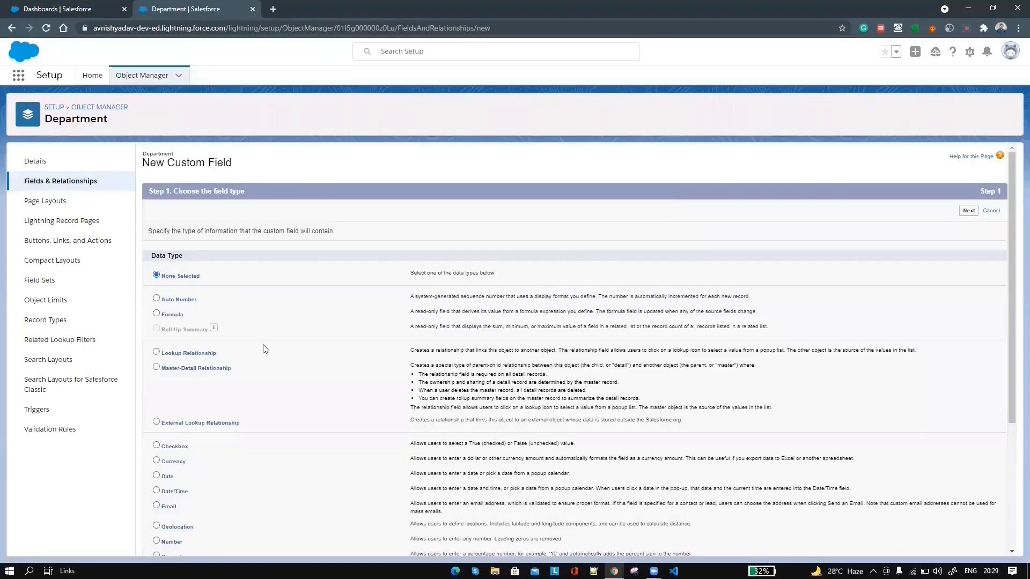
{"action": "scroll", "coordinate": [263, 347], "scroll_direction": "down", "scroll_amount": 2}
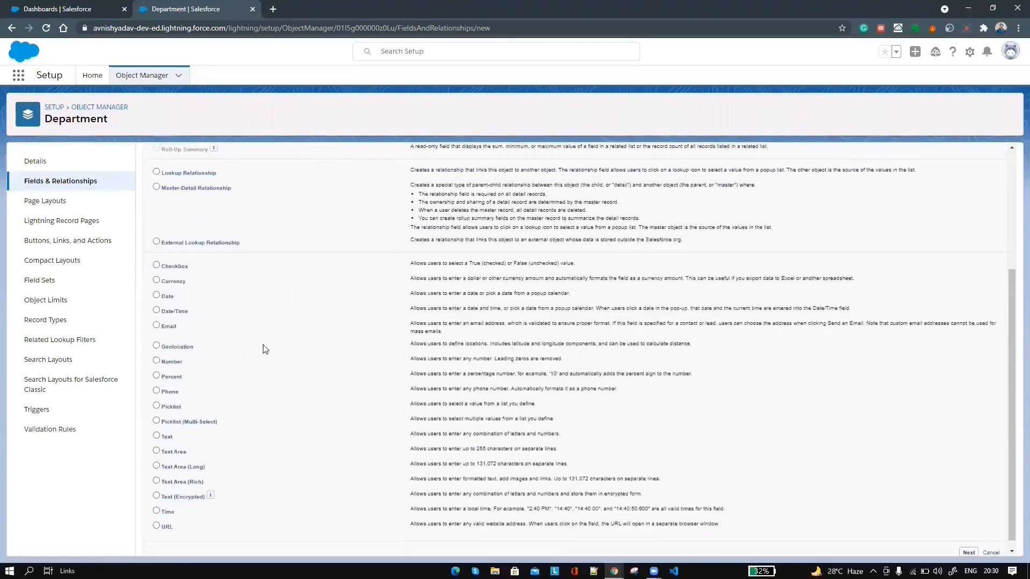
{"action": "left_click", "coordinate": [156, 427]}
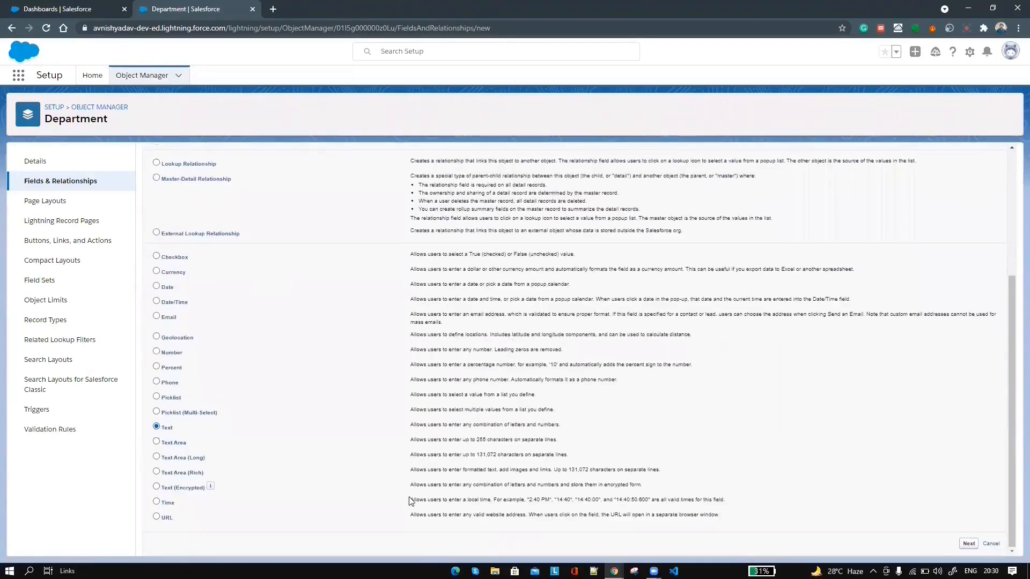
{"action": "scroll", "coordinate": [626, 412], "scroll_direction": "up", "scroll_amount": 4}
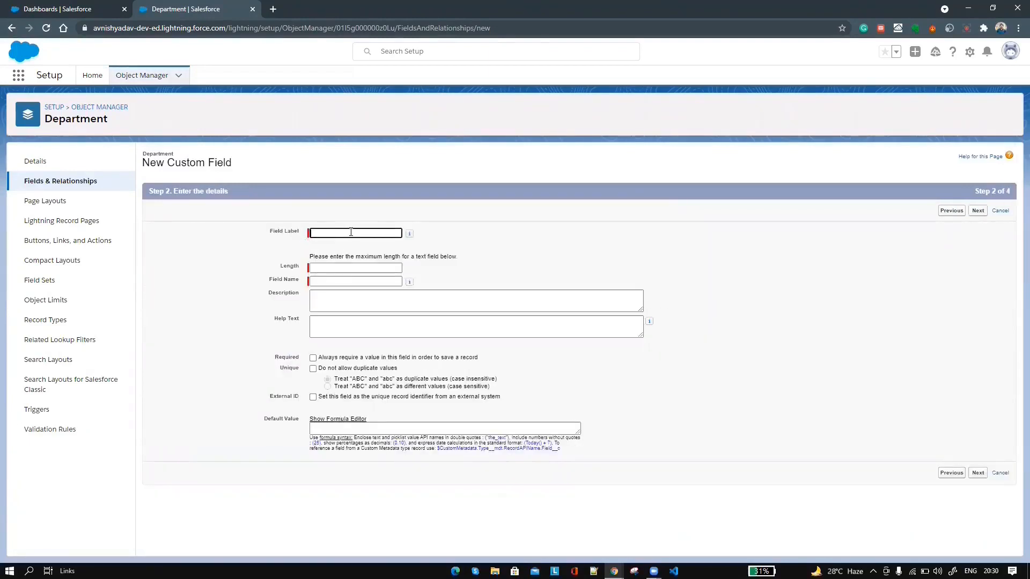
Step: Label the new text field Department Code, with length 10 and field name Department_Code
{"action": "type", "text": "Department Code"}
{"action": "left_click", "coordinate": [351, 268]}
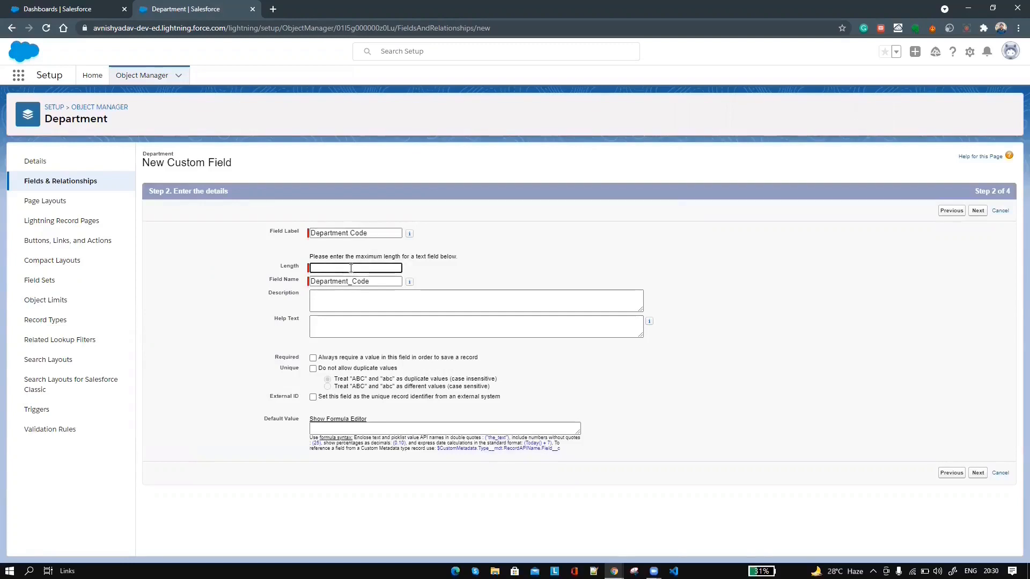
{"action": "type", "text": "10"}
{"action": "key", "text": "shift+Tab"}
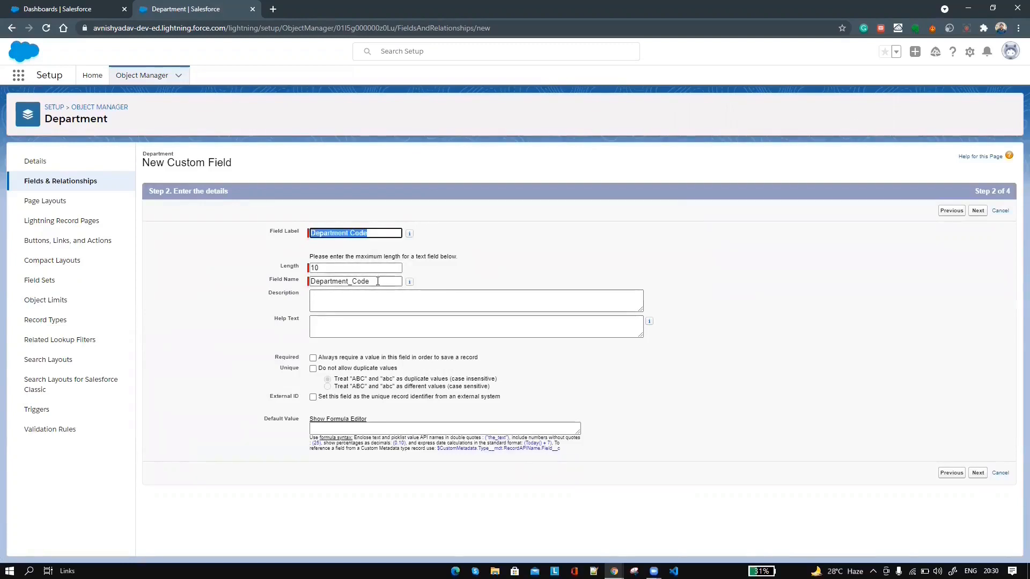
{"action": "left_click_drag", "start_coordinate": [377, 282], "coordinate": [284, 284]}
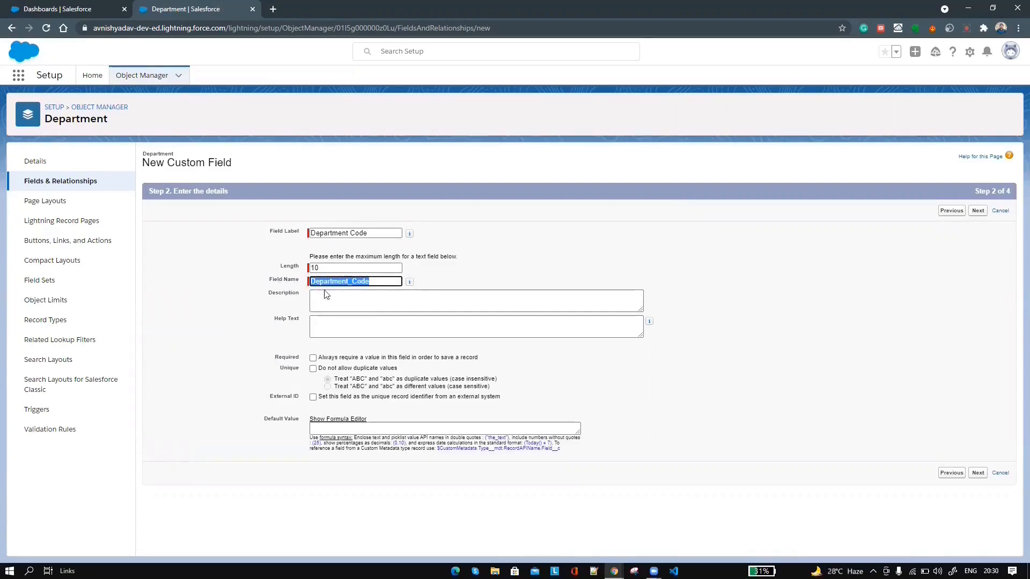
{"action": "left_click", "coordinate": [536, 353]}
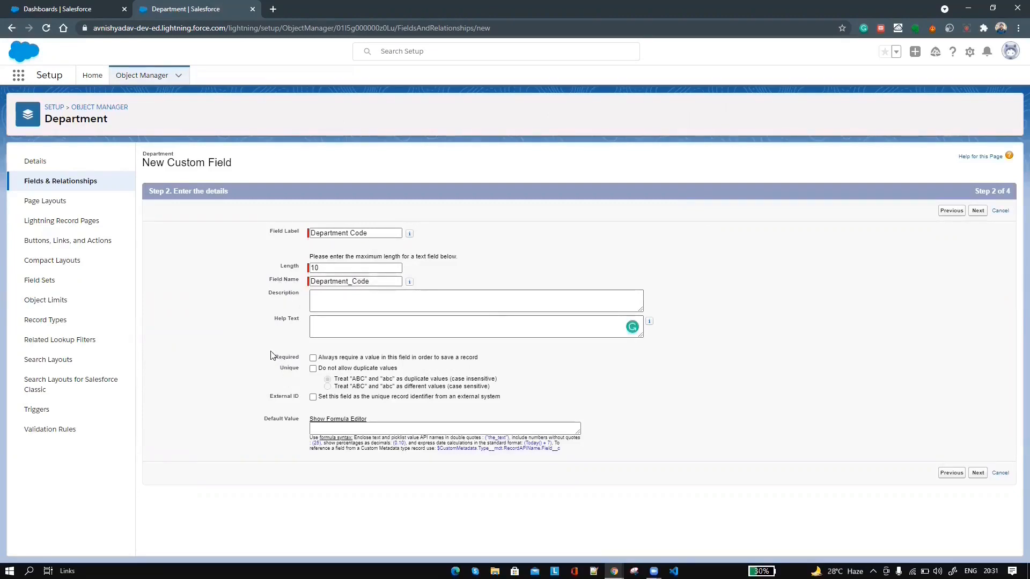
Step: Make Department Code required and unique with case-sensitive duplicate checking, and proceed to field-level security
{"action": "mouse_move", "coordinate": [274, 356]}
{"action": "left_mouse_down"}
{"action": "mouse_move", "coordinate": [327, 390]}
{"action": "mouse_move", "coordinate": [450, 407]}
{"action": "mouse_move", "coordinate": [491, 398]}
{"action": "mouse_move", "coordinate": [397, 358]}
{"action": "mouse_move", "coordinate": [275, 357]}
{"action": "left_mouse_up"}
{"action": "left_click", "coordinate": [314, 358]}
{"action": "left_click", "coordinate": [313, 369]}
{"action": "left_click", "coordinate": [327, 386]}
{"action": "left_click", "coordinate": [978, 210]}
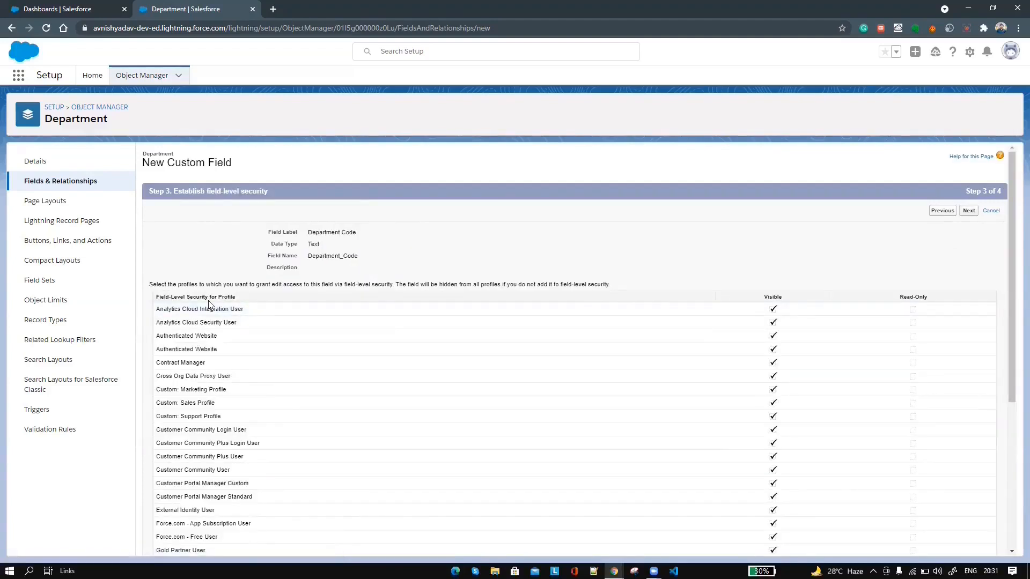
Step: Keep Department Code visible to all profiles, add it to Department Layout, and save the field
{"action": "triple_click", "coordinate": [215, 299]}
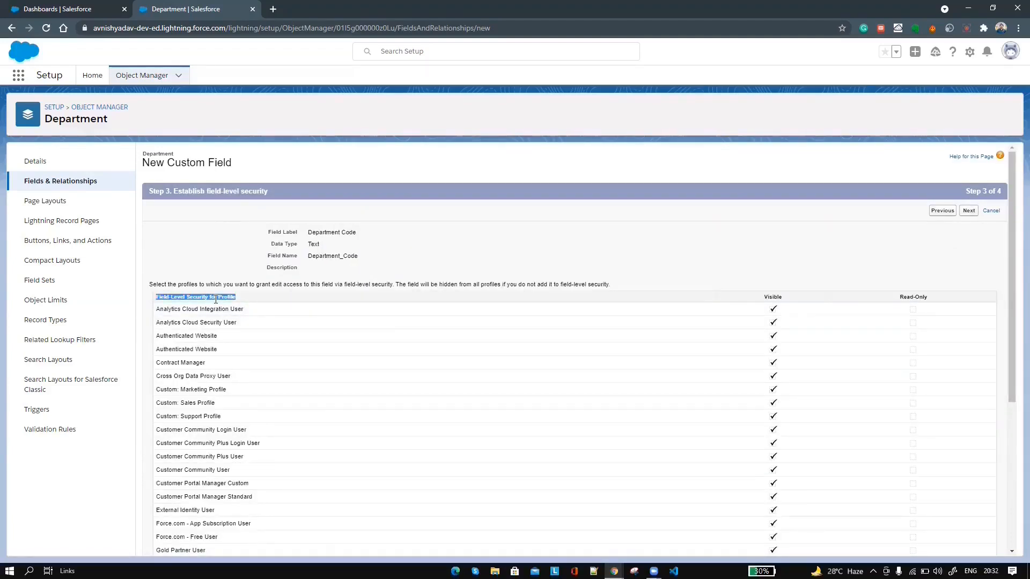
{"action": "scroll", "coordinate": [605, 427], "scroll_direction": "down", "scroll_amount": 2}
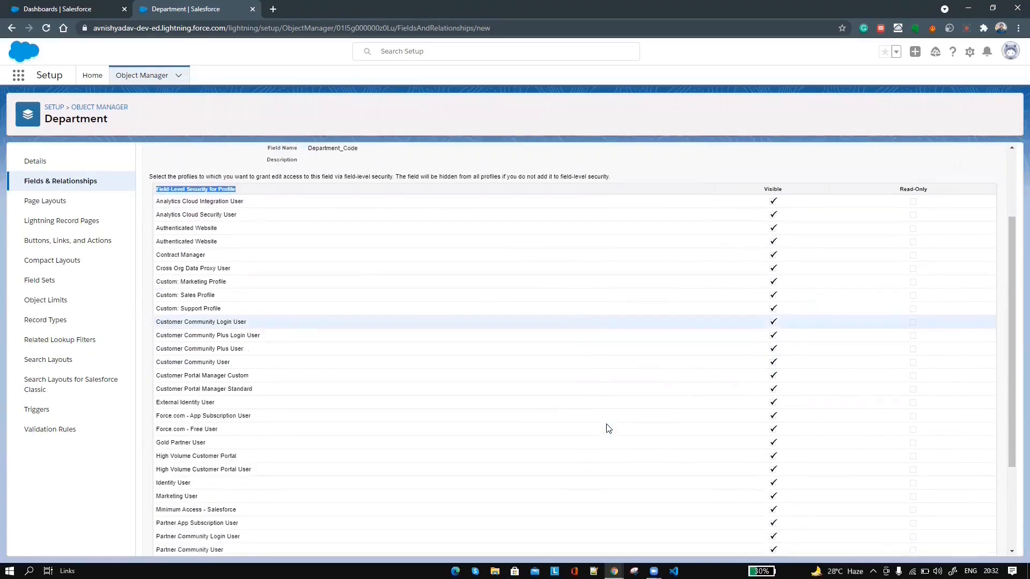
{"action": "scroll", "coordinate": [606, 428], "scroll_direction": "up", "scroll_amount": 2}
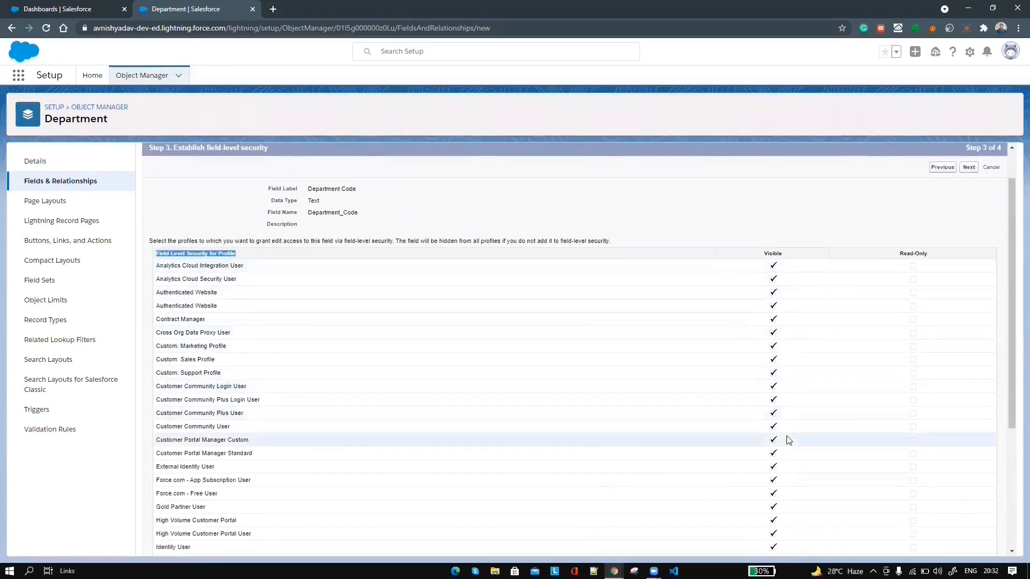
{"action": "scroll", "coordinate": [787, 442], "scroll_direction": "down", "scroll_amount": 5}
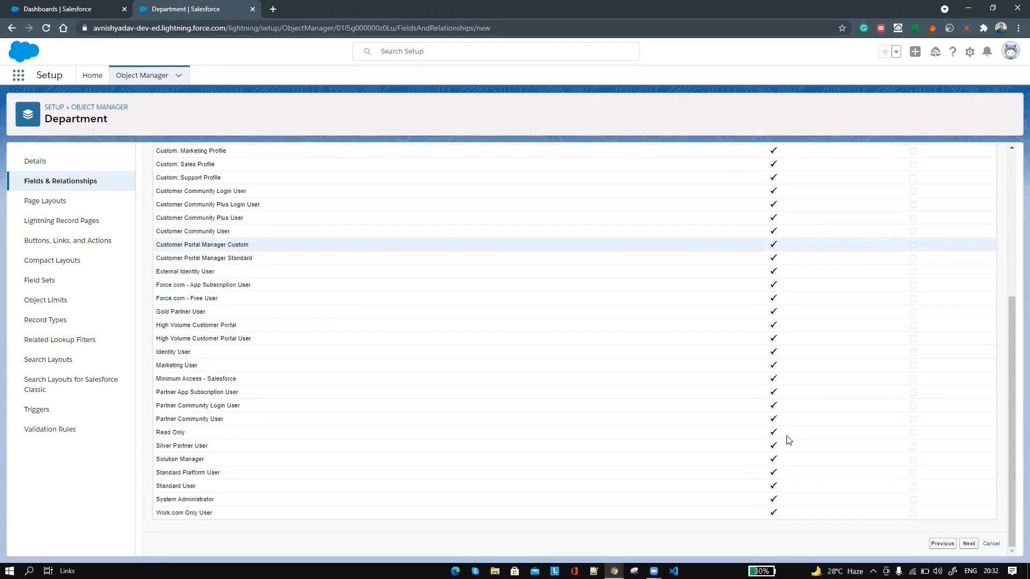
{"action": "scroll", "coordinate": [991, 256], "scroll_direction": "up", "scroll_amount": 5}
{"action": "left_click", "coordinate": [969, 210]}
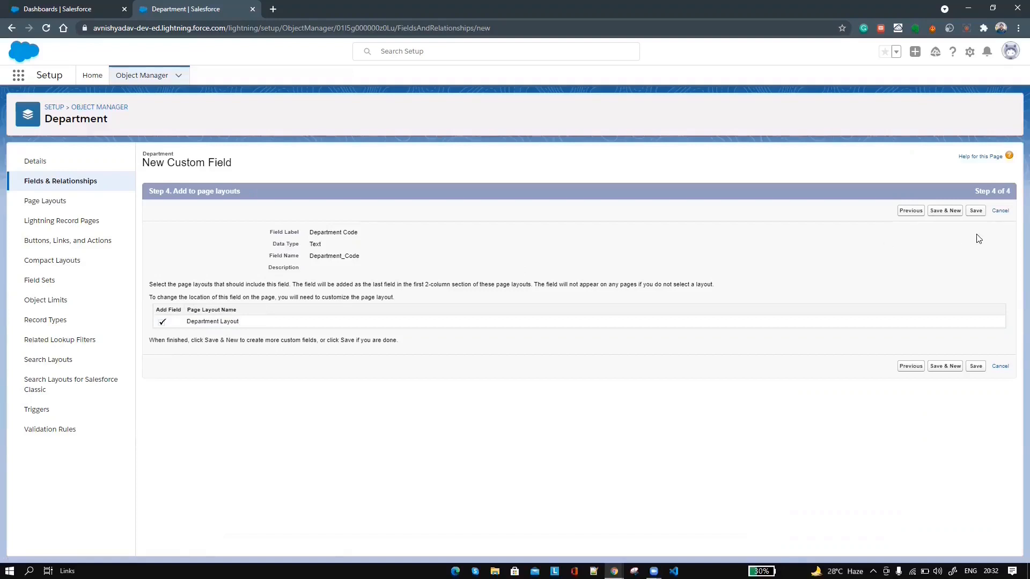
{"action": "left_click", "coordinate": [976, 211]}
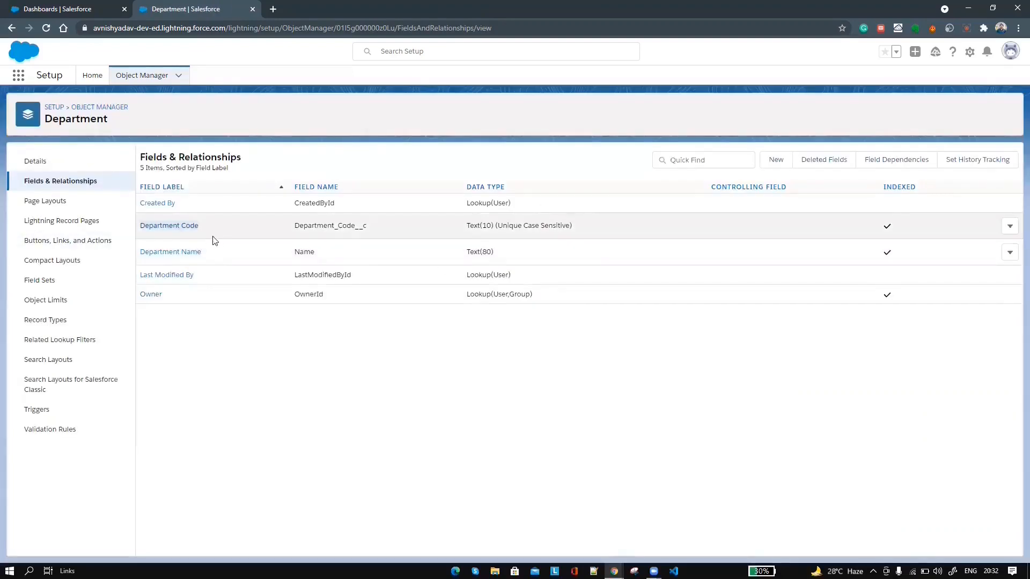
{"action": "double_click", "coordinate": [360, 224]}
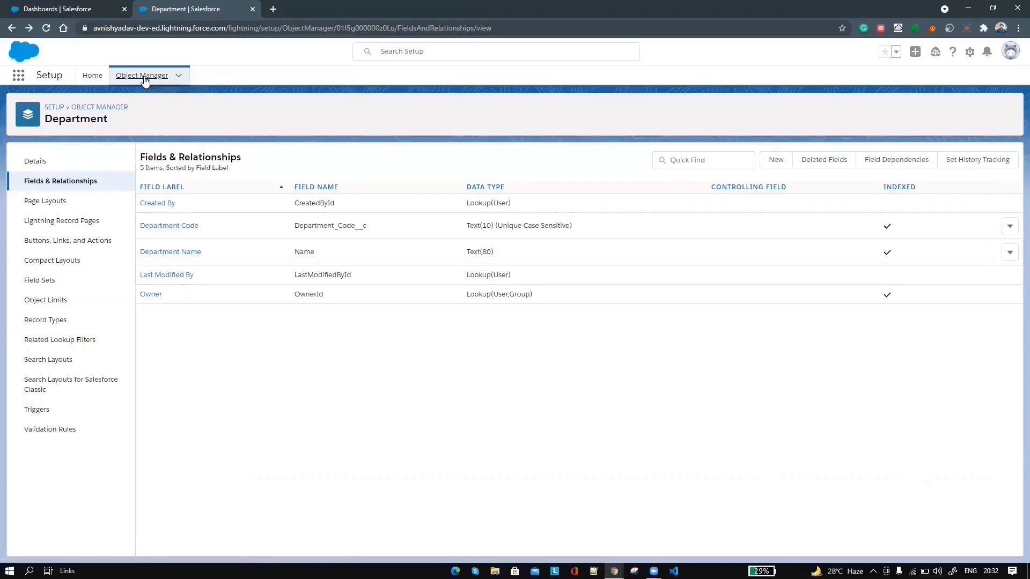
Step: Start another custom object with the label Travel Approval, plural label Travel Approvals and object name Travel_Approval
{"action": "left_click", "coordinate": [144, 77]}
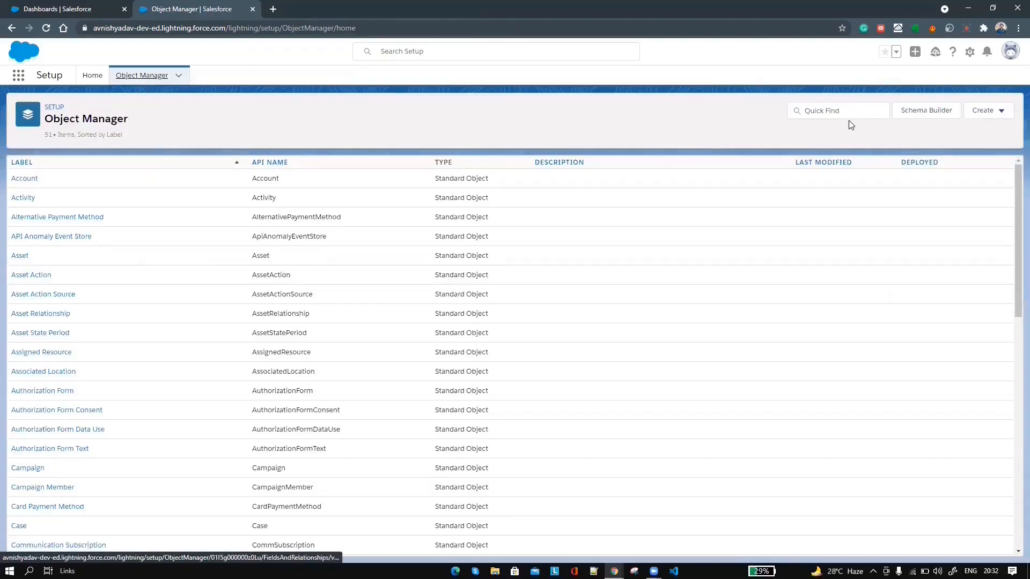
{"action": "left_click", "coordinate": [1007, 115]}
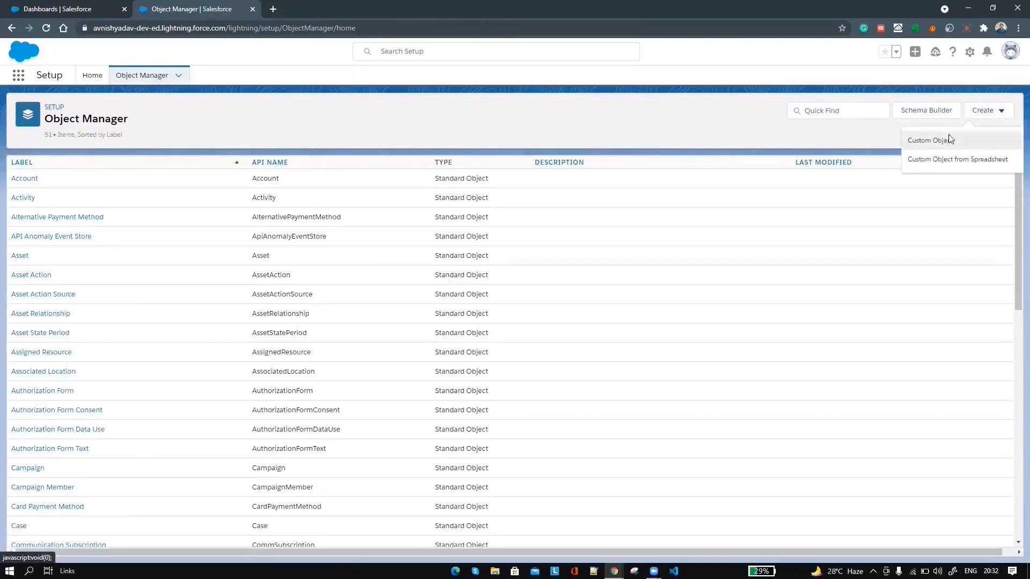
{"action": "left_click", "coordinate": [948, 134]}
{"action": "type", "text": "Travel Approval"}
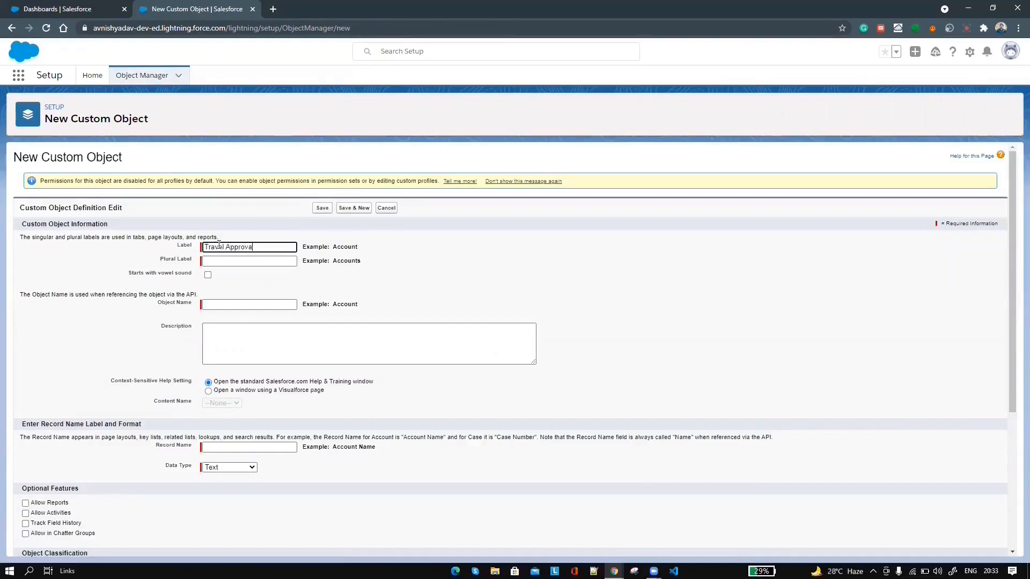
{"action": "left_click", "coordinate": [233, 258]}
{"action": "type", "text": "Travel Approvals"}
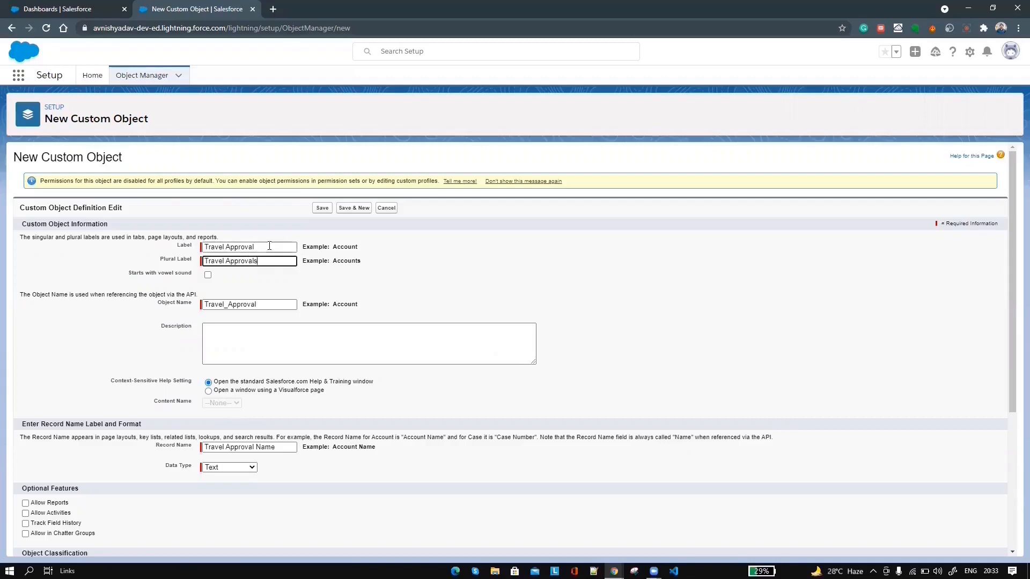
{"action": "left_click_drag", "start_coordinate": [269, 247], "coordinate": [183, 248]}
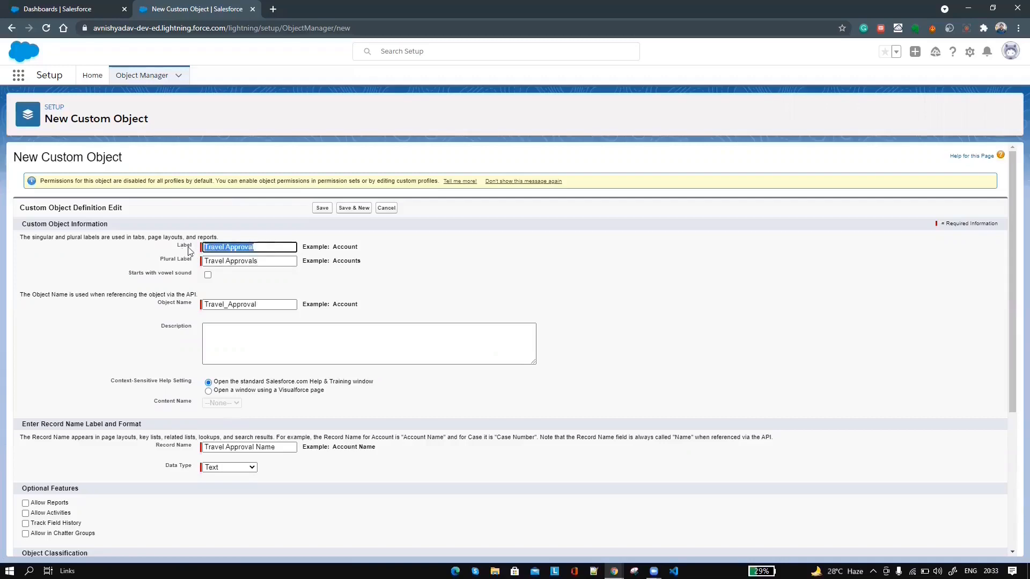
{"action": "left_click_drag", "start_coordinate": [267, 260], "coordinate": [199, 260]}
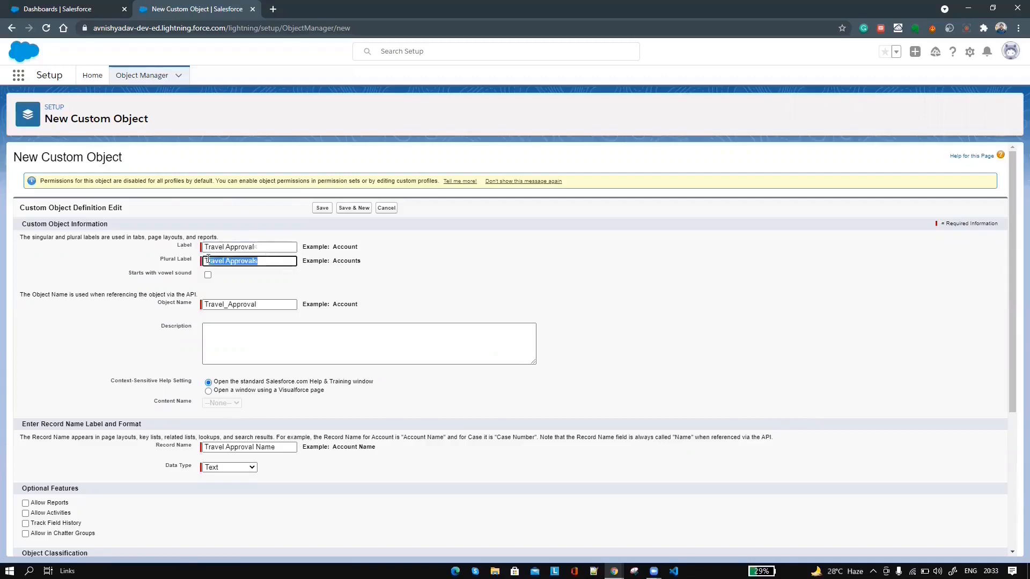
{"action": "left_click", "coordinate": [246, 308]}
{"action": "double_click", "coordinate": [246, 307]}
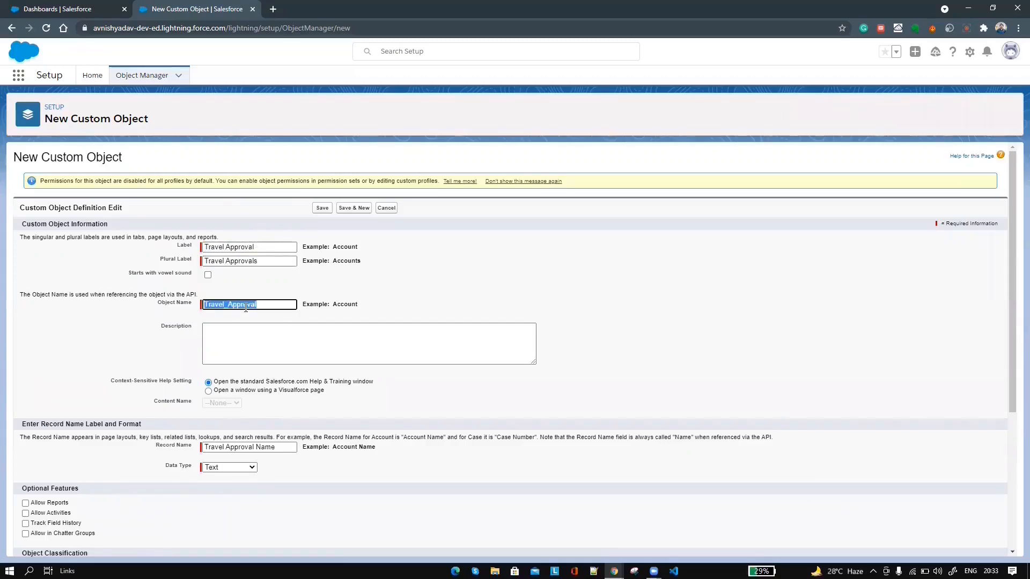
Step: Set the record name to Travel Approval # as an Auto Number with display format TA-{0000} and starting number 1
{"action": "left_click", "coordinate": [261, 451]}
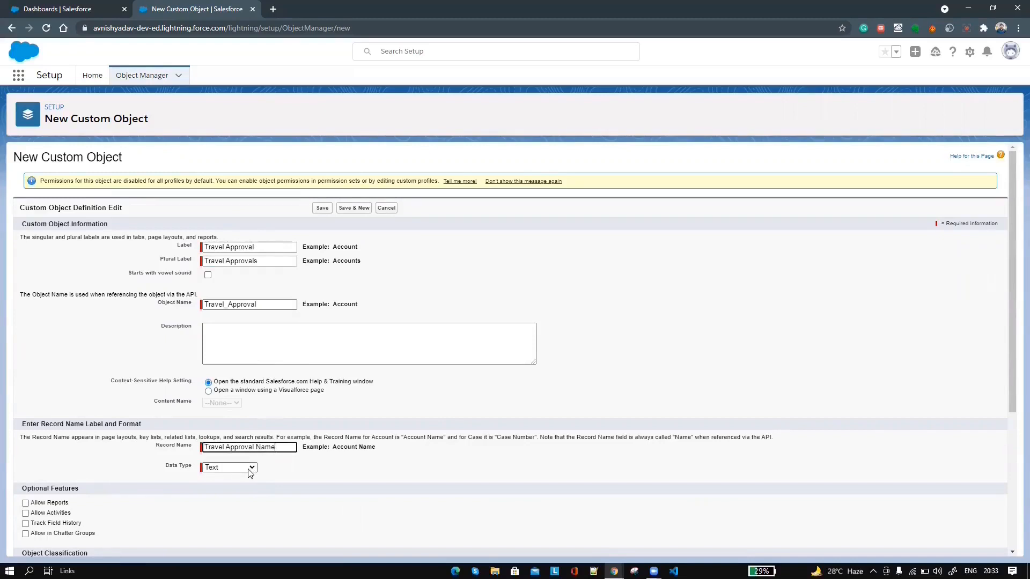
{"action": "left_click", "coordinate": [248, 468]}
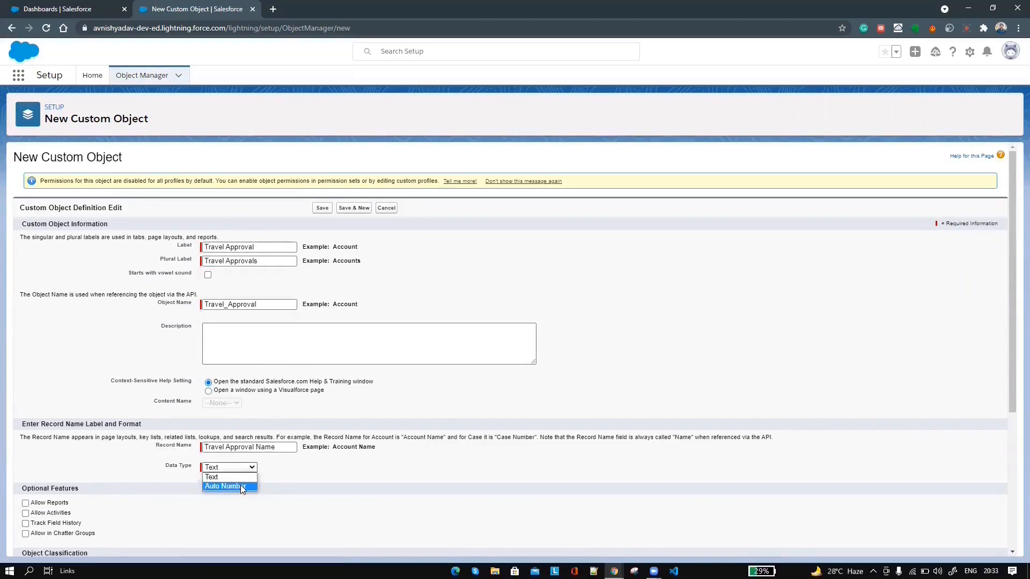
{"action": "left_click", "coordinate": [241, 487]}
{"action": "left_click", "coordinate": [234, 483]}
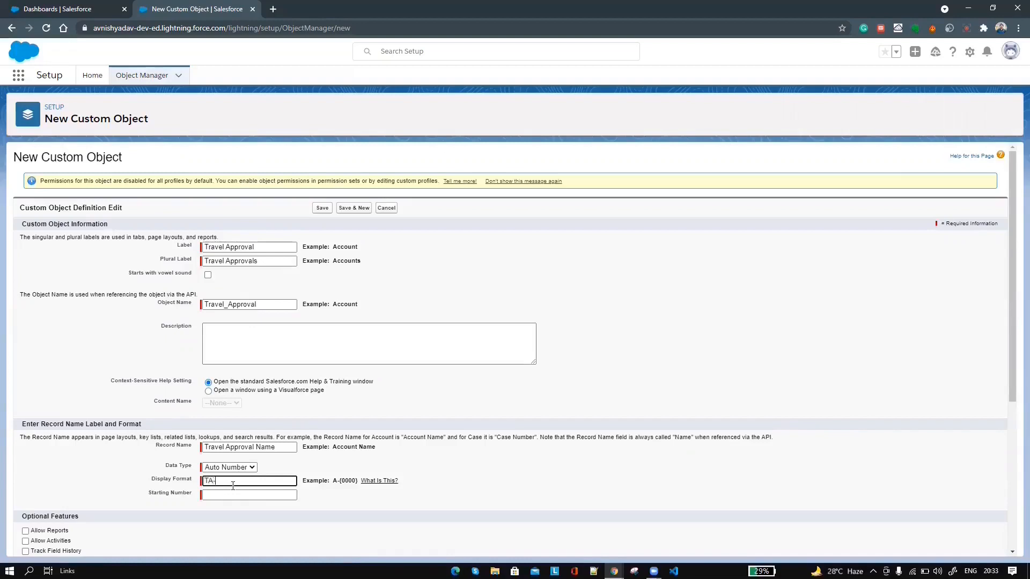
{"action": "type", "text": "TA-{0000}"}
{"action": "left_click", "coordinate": [236, 493]}
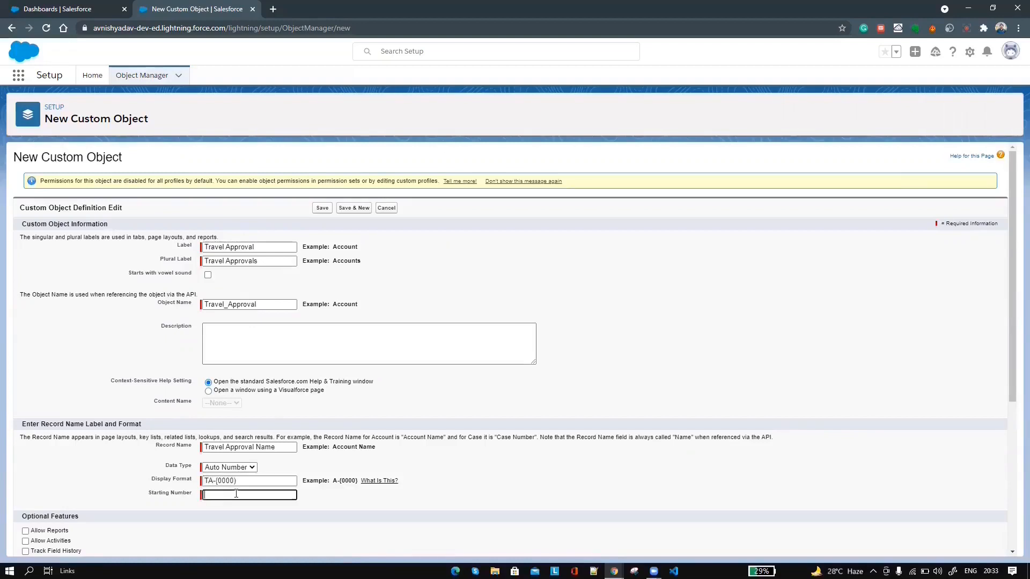
{"action": "type", "text": "1"}
{"action": "double_click", "coordinate": [265, 447]}
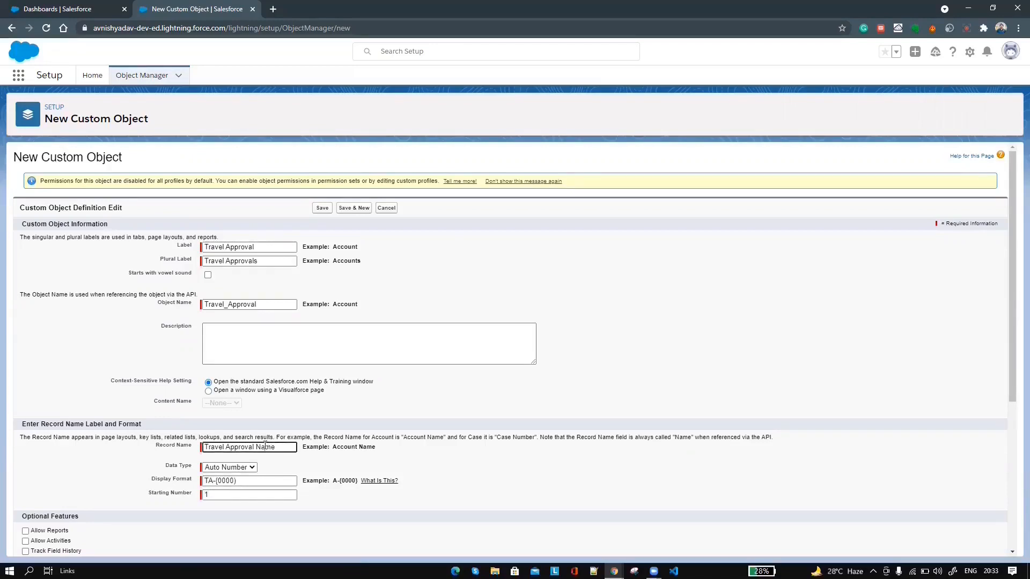
{"action": "type", "text": "#"}
Step: Enable reports, activities, field history tracking, search and the Notes and Attachments related list for Travel Approval, and save the object
{"action": "scroll", "coordinate": [273, 442], "scroll_direction": "down", "scroll_amount": 3}
{"action": "left_click", "coordinate": [27, 355]}
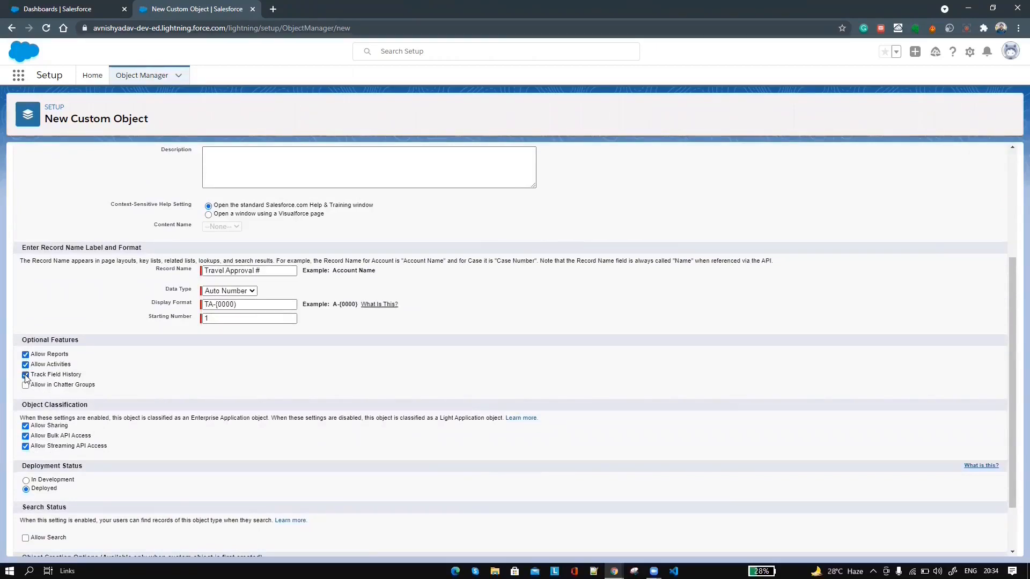
{"action": "scroll", "coordinate": [26, 487], "scroll_direction": "down", "scroll_amount": 2}
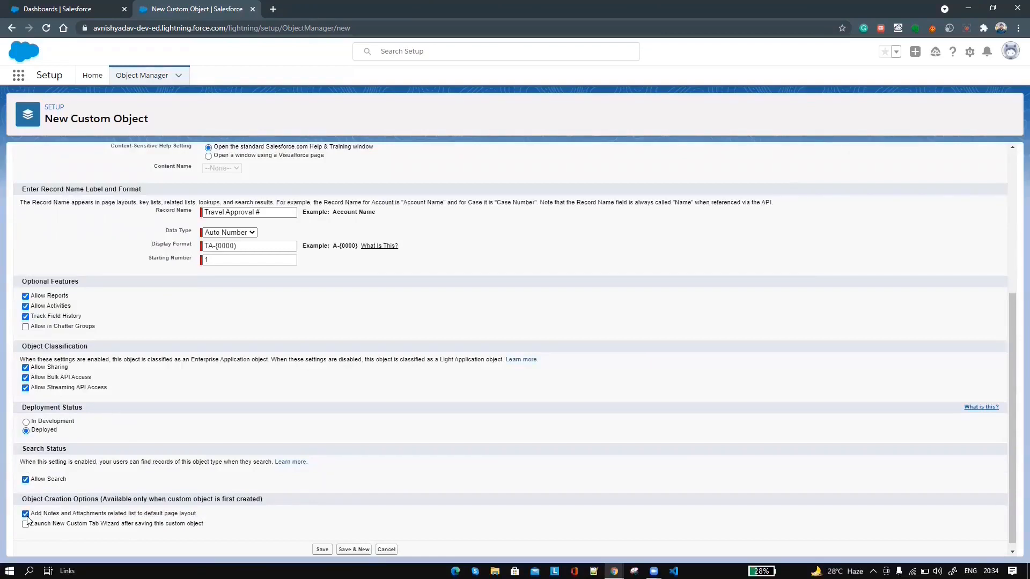
{"action": "left_click", "coordinate": [322, 550]}
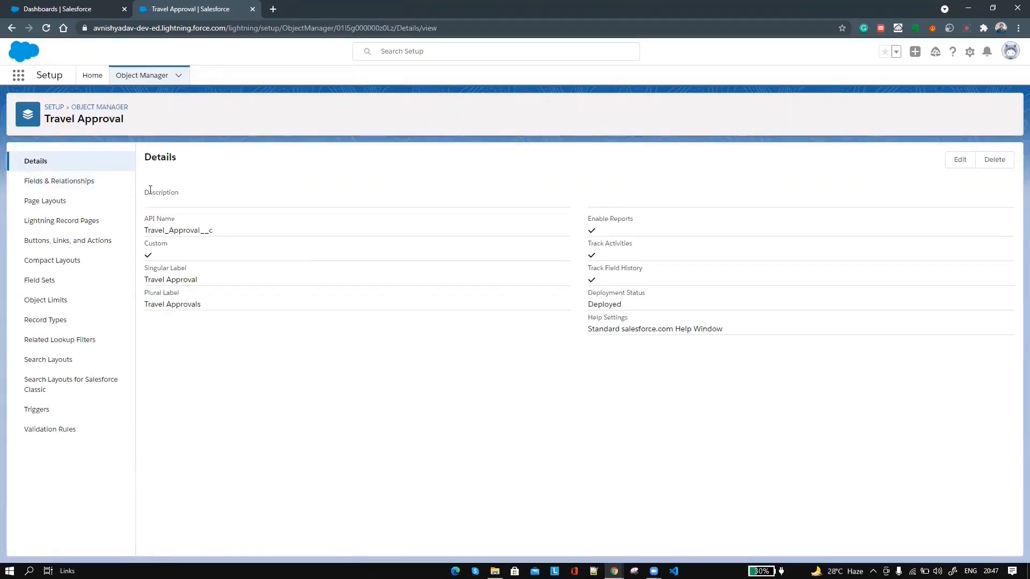
Step: Start a Text Area field on Travel Approval labelled Purpose of Trip, named Purpose_of_Trip, and proceed to field-level security
{"action": "left_click", "coordinate": [97, 185]}
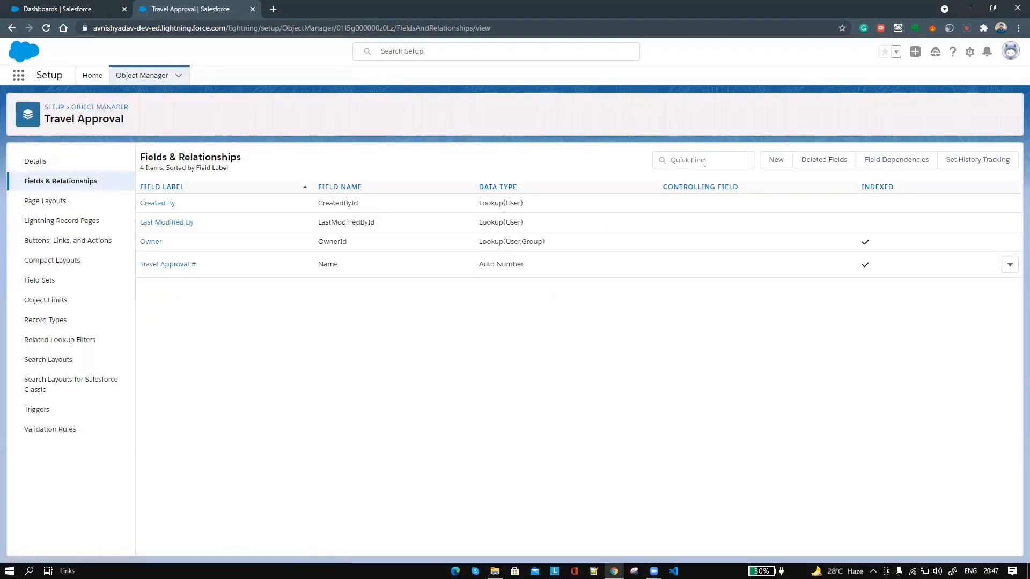
{"action": "left_click", "coordinate": [767, 162]}
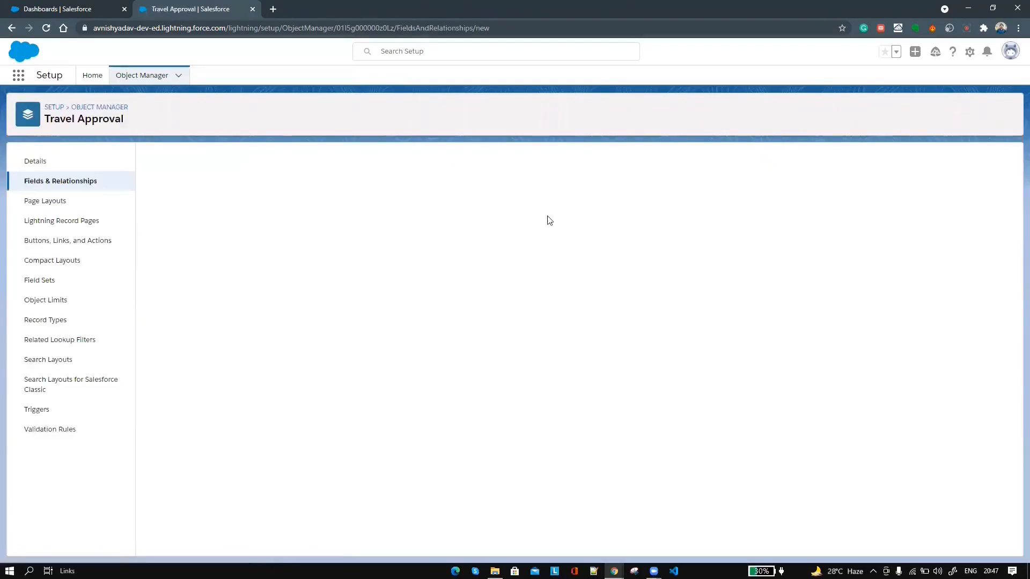
{"action": "scroll", "coordinate": [216, 277], "scroll_direction": "down", "scroll_amount": 3}
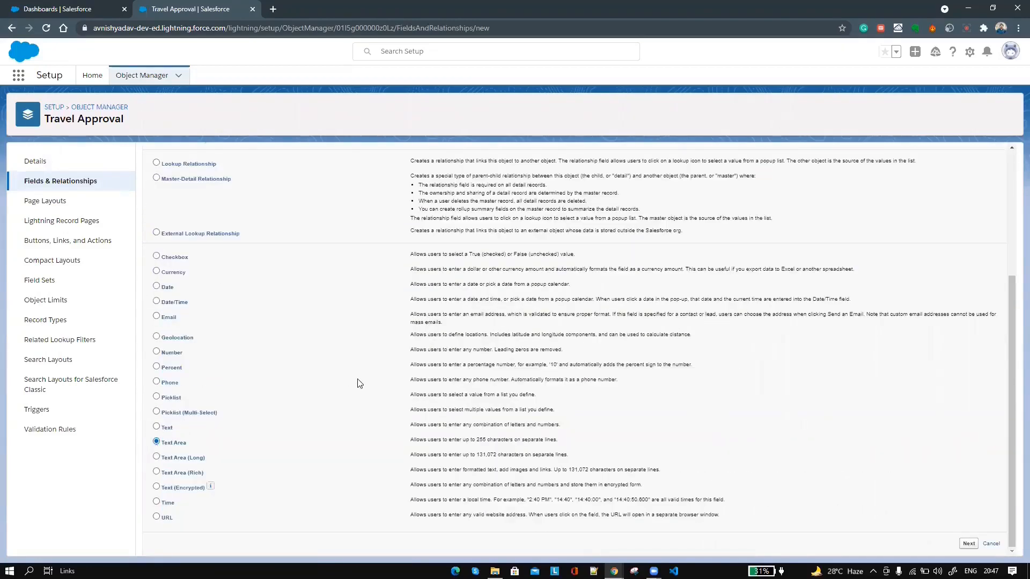
{"action": "left_click", "coordinate": [971, 545]}
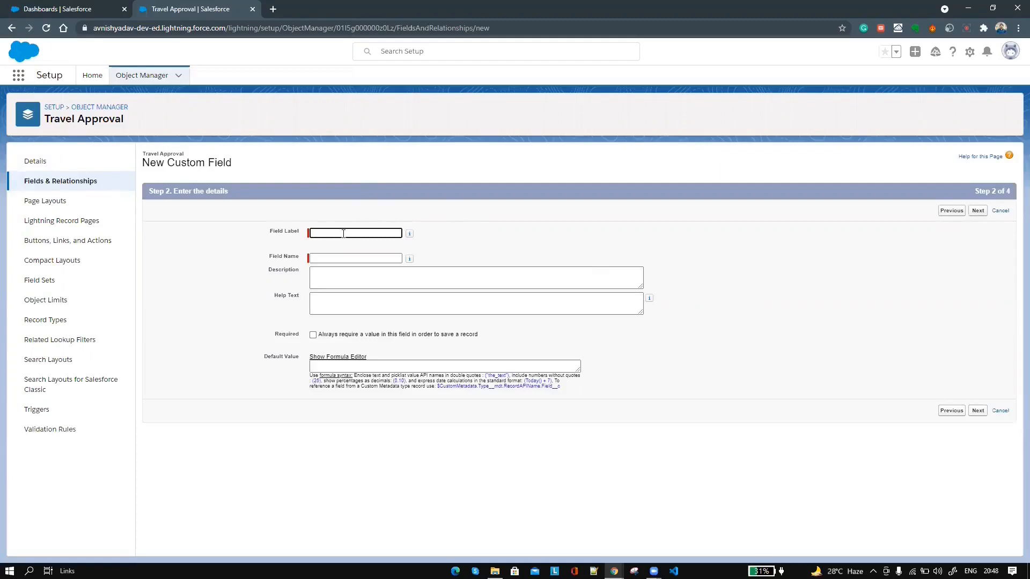
{"action": "type", "text": "Purpose of Trip"}
{"action": "key", "text": "Tab"}
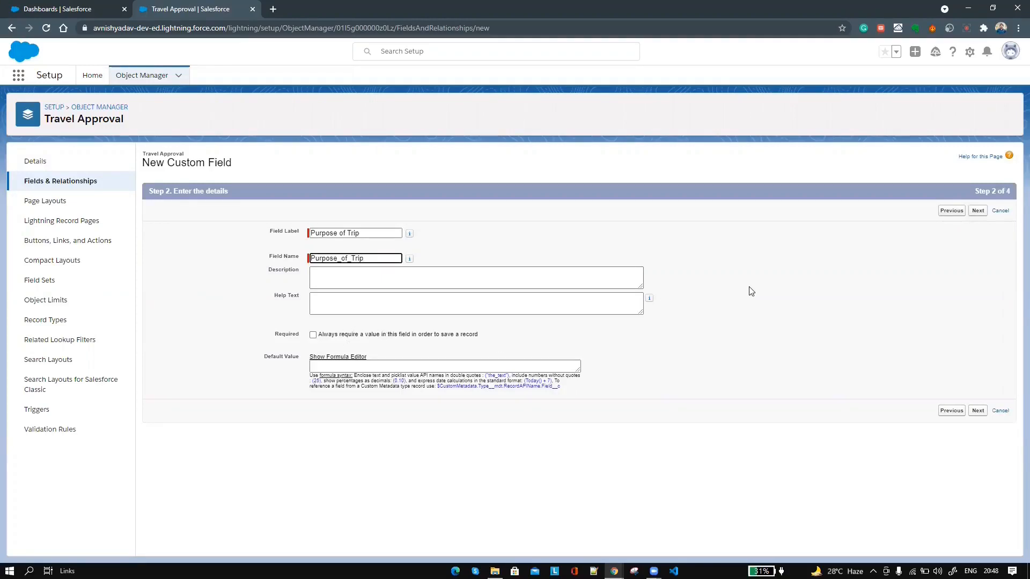
{"action": "left_click", "coordinate": [978, 211]}
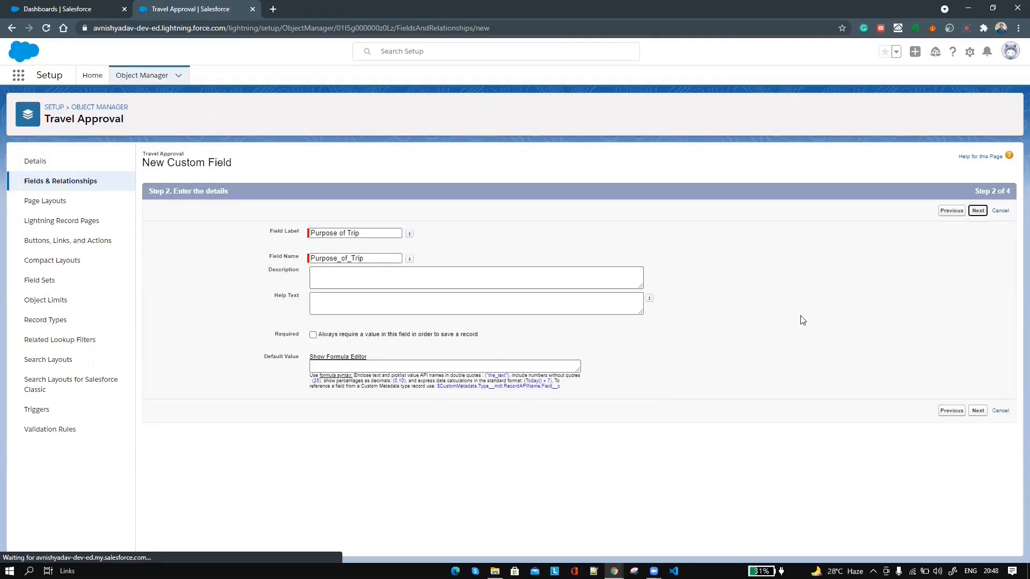
Step: Keep the default profile visibility for Purpose of Trip, add it to Travel Approval Layout, and save it to start another field
{"action": "scroll", "coordinate": [787, 367], "scroll_direction": "down", "scroll_amount": 2}
{"action": "scroll", "coordinate": [787, 366], "scroll_direction": "down", "scroll_amount": 2}
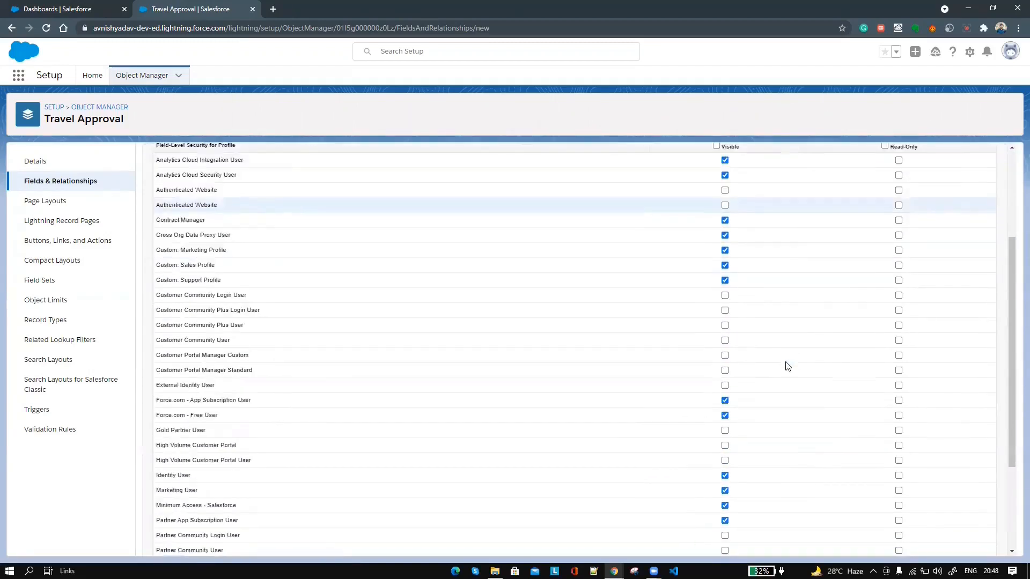
{"action": "scroll", "coordinate": [787, 365], "scroll_direction": "up", "scroll_amount": 4}
{"action": "left_click", "coordinate": [969, 210]}
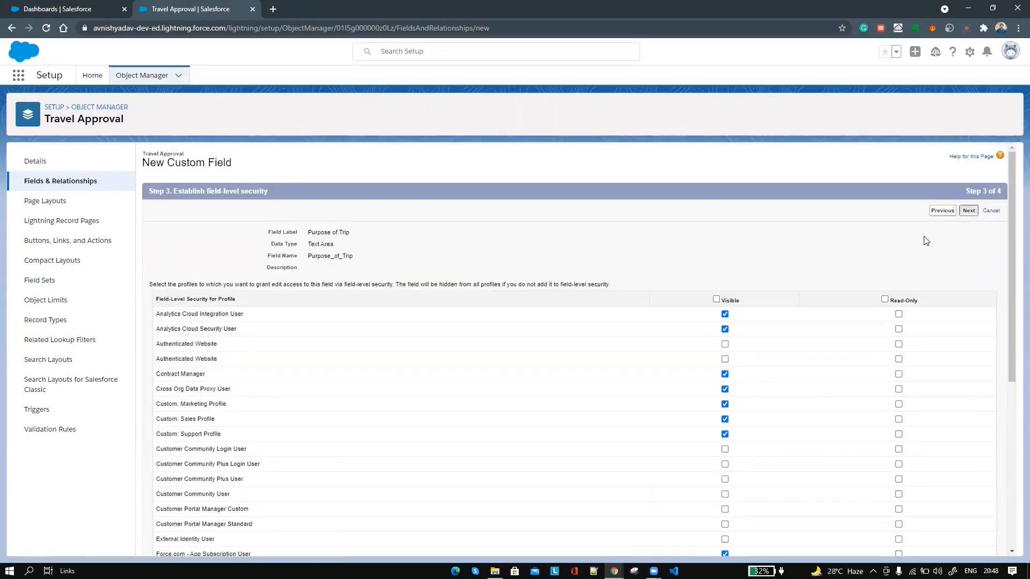
{"action": "double_click", "coordinate": [337, 256]}
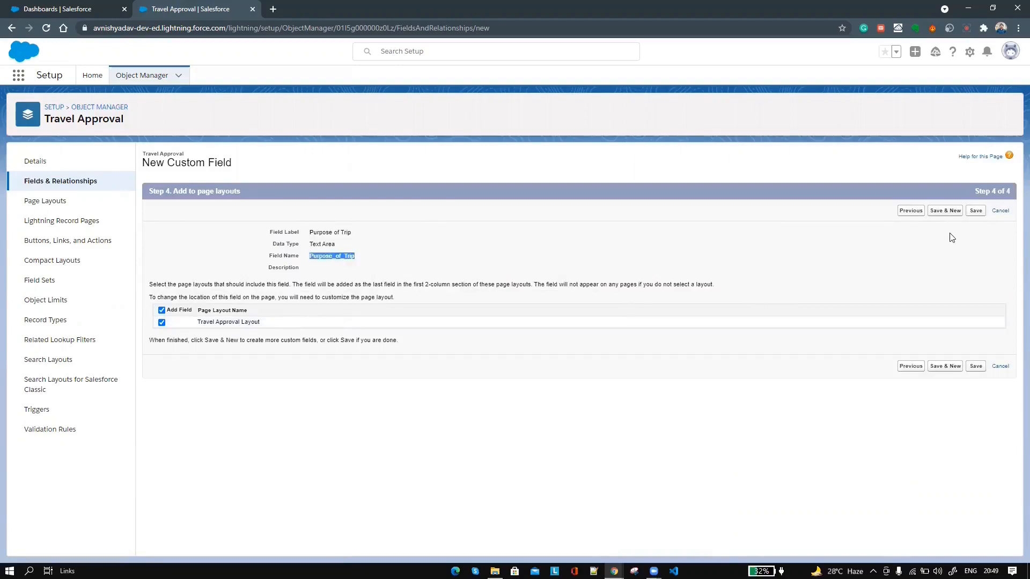
{"action": "left_click", "coordinate": [945, 210]}
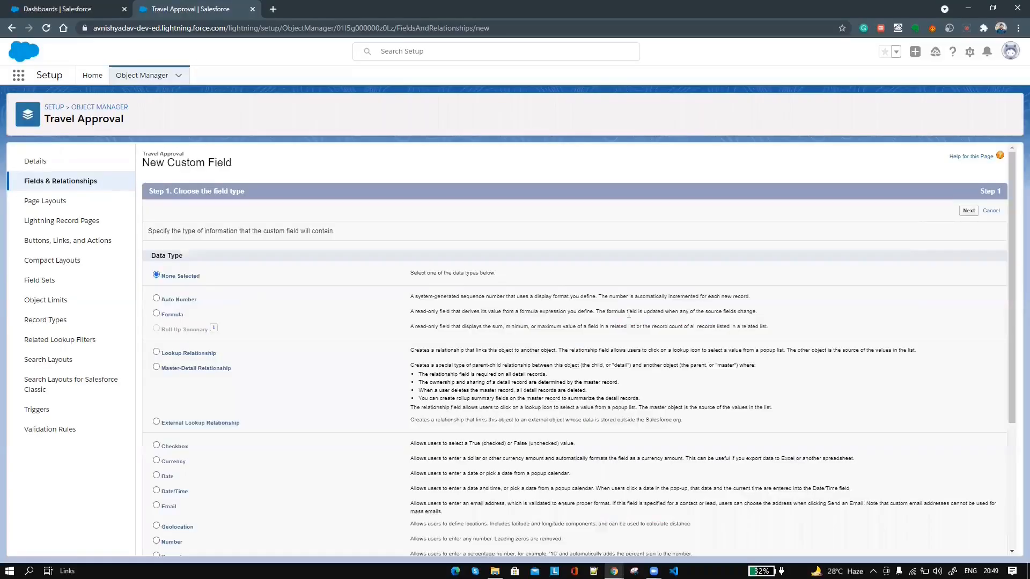
Step: Create the Text field Destination State with length 10, default visibility and Travel Approval Layout, saving it to start another field
{"action": "key", "text": "alt+Tab"}
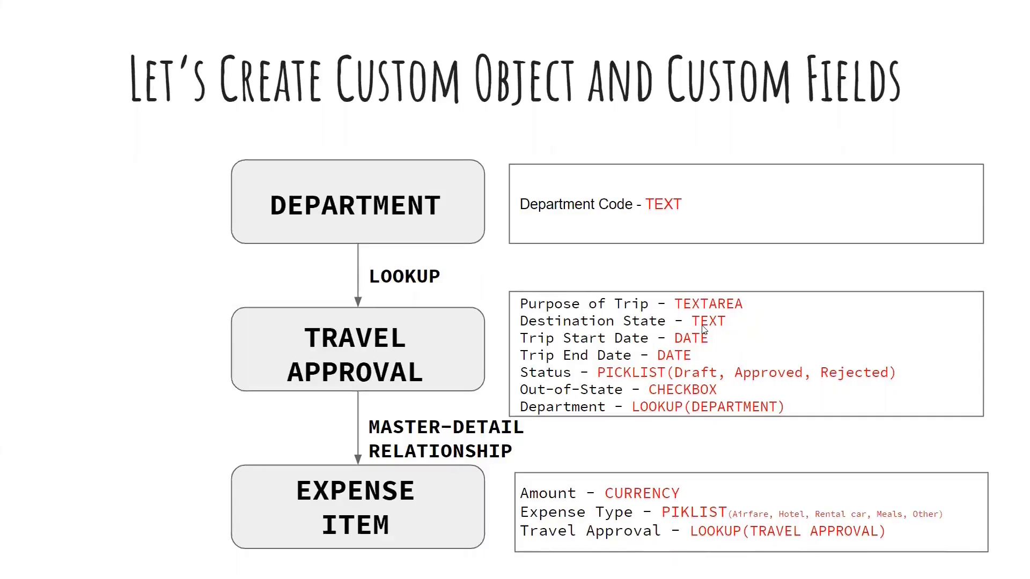
{"action": "key", "text": "alt+Tab"}
{"action": "scroll", "coordinate": [483, 322], "scroll_direction": "down", "scroll_amount": 5}
{"action": "left_click", "coordinate": [145, 423]}
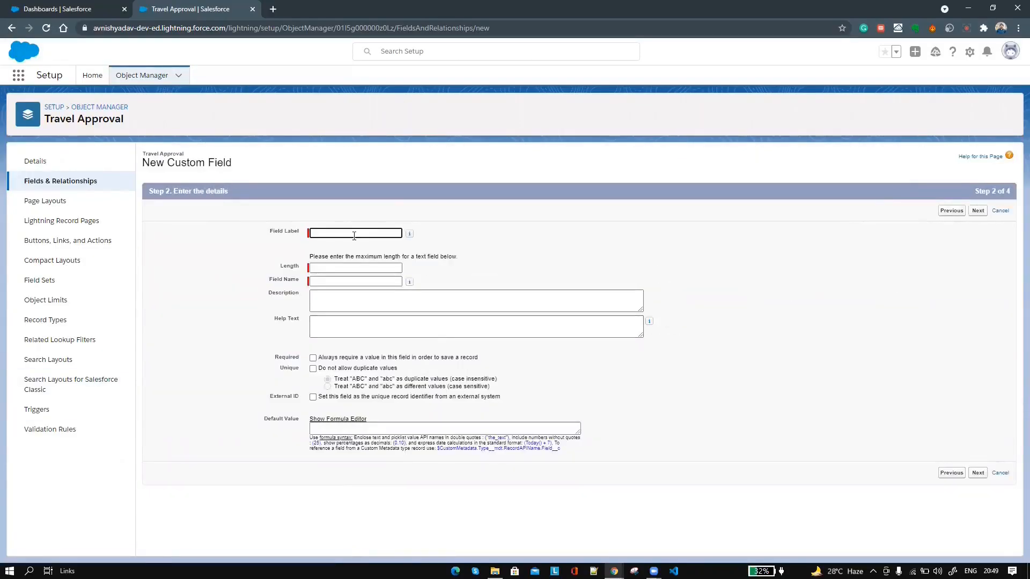
{"action": "type", "text": "Destination Stater"}
{"action": "left_click", "coordinate": [370, 269]}
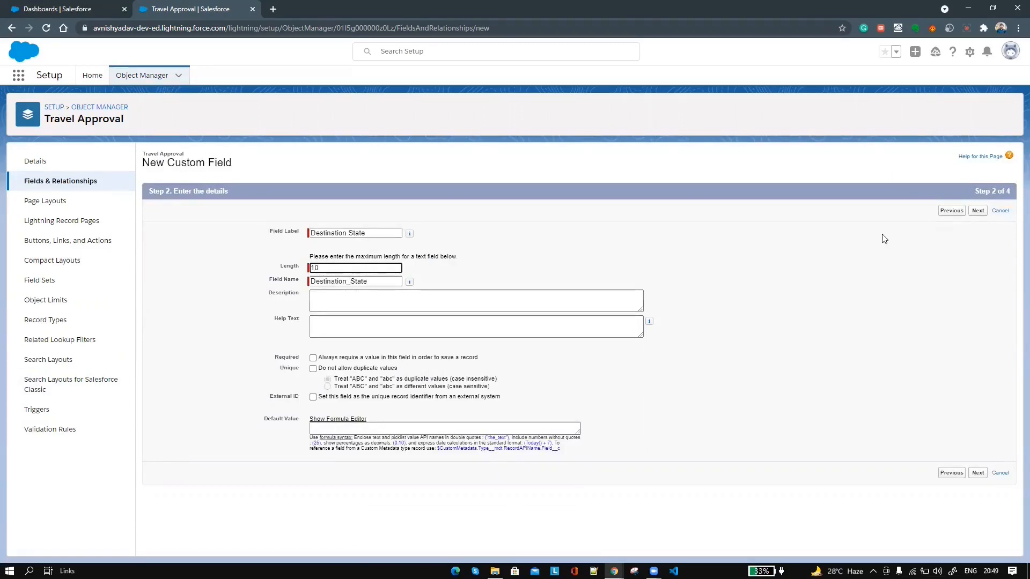
{"action": "key", "text": "Return"}
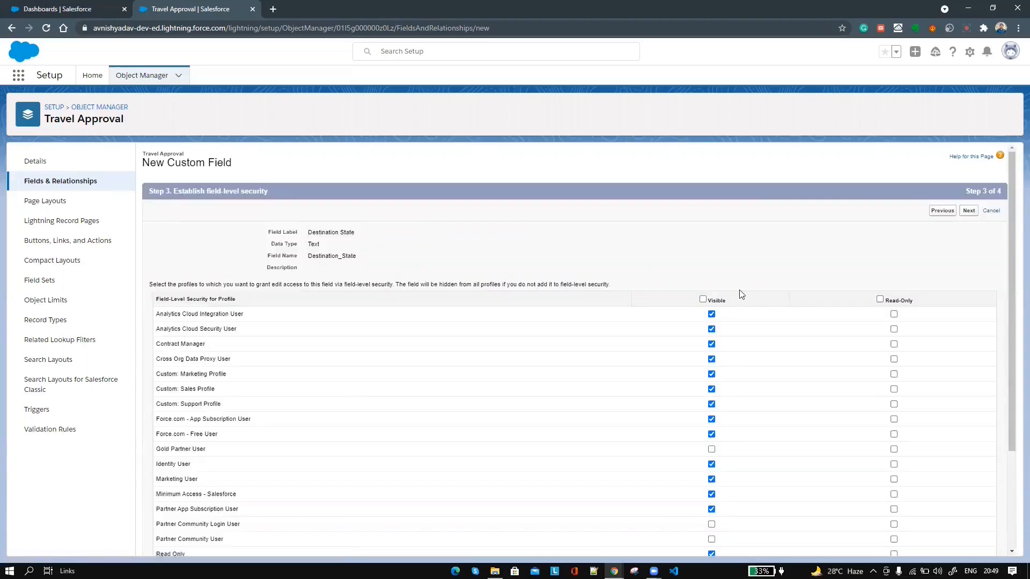
{"action": "left_click", "coordinate": [969, 210]}
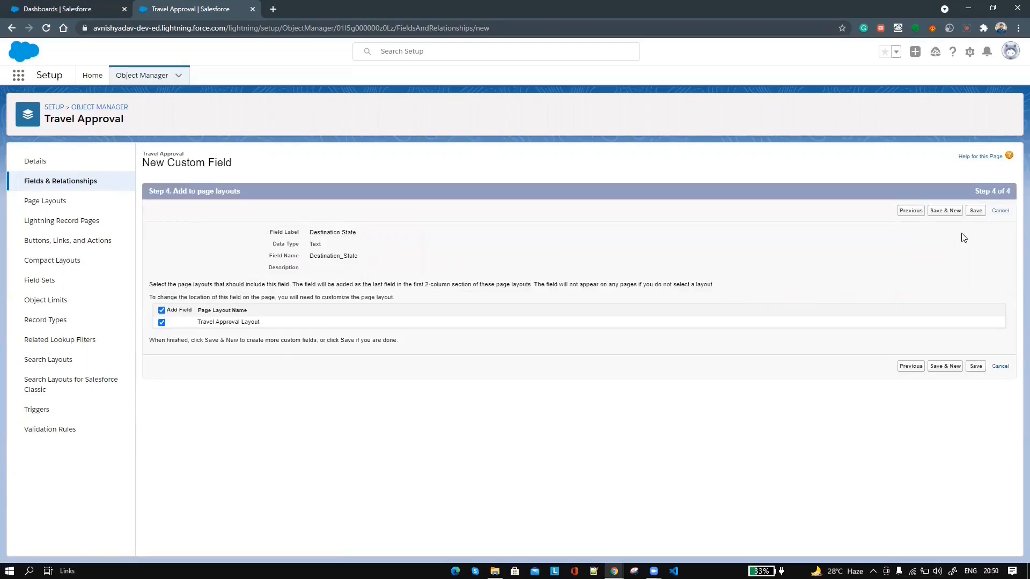
{"action": "left_click", "coordinate": [945, 210]}
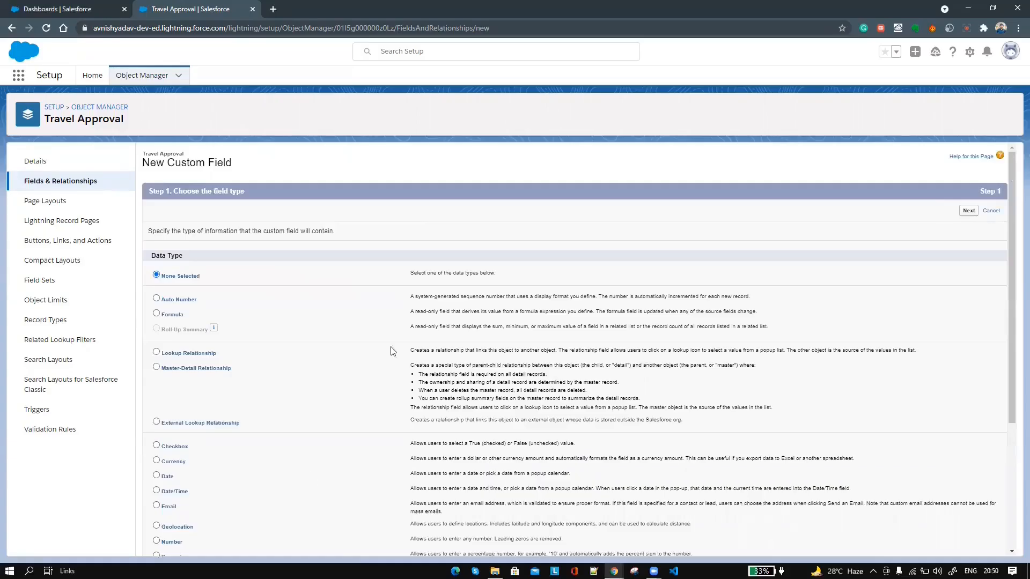
Step: Create the Date field Trip Start Date with default field-level security, and save it to start another field
{"action": "scroll", "coordinate": [393, 351], "scroll_direction": "down", "scroll_amount": 1}
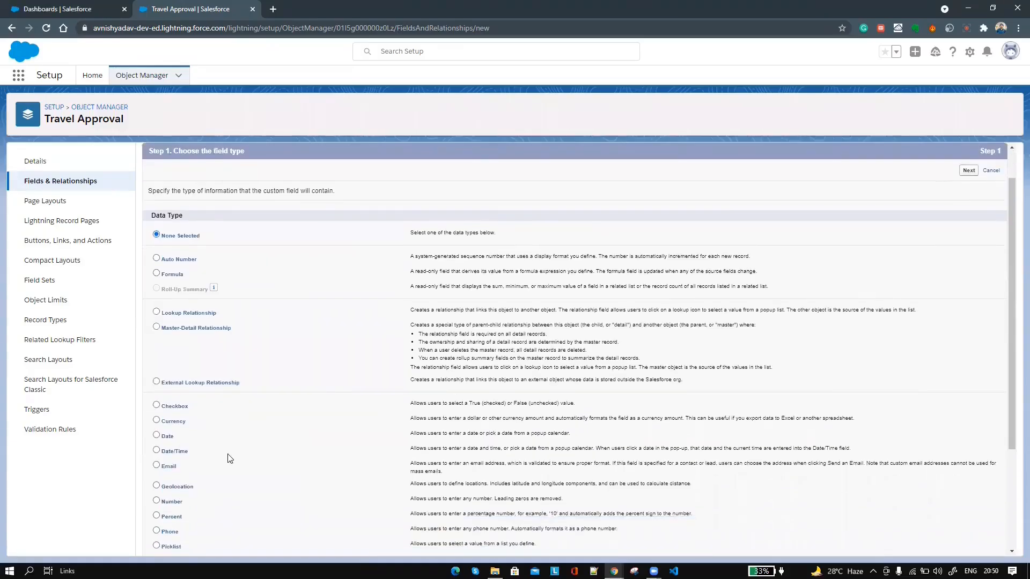
{"action": "left_click", "coordinate": [157, 436]}
{"action": "left_click", "coordinate": [969, 170]}
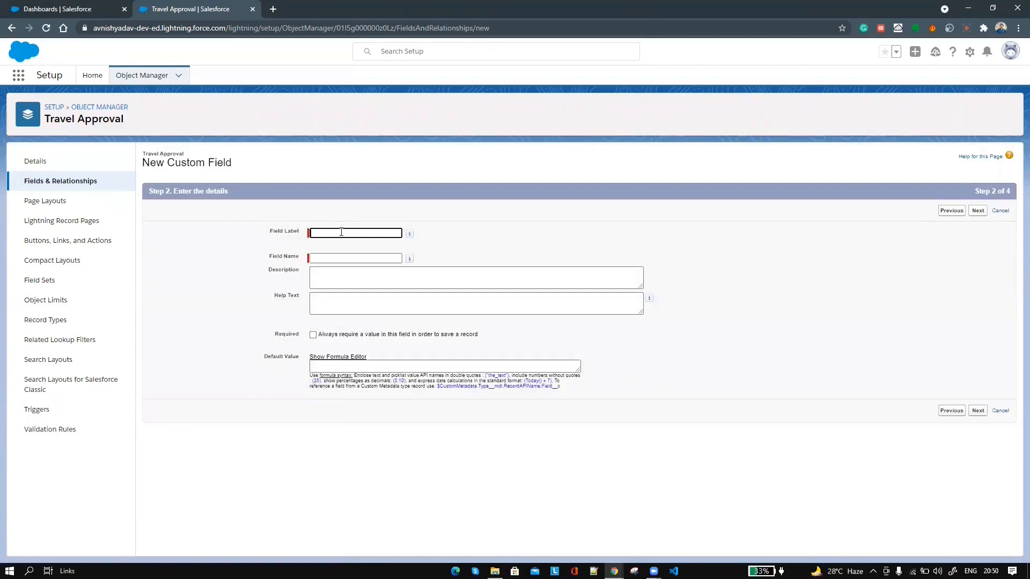
{"action": "type", "text": "Trip Start Date"}
{"action": "key", "text": "Tab"}
{"action": "left_click", "coordinate": [978, 210]}
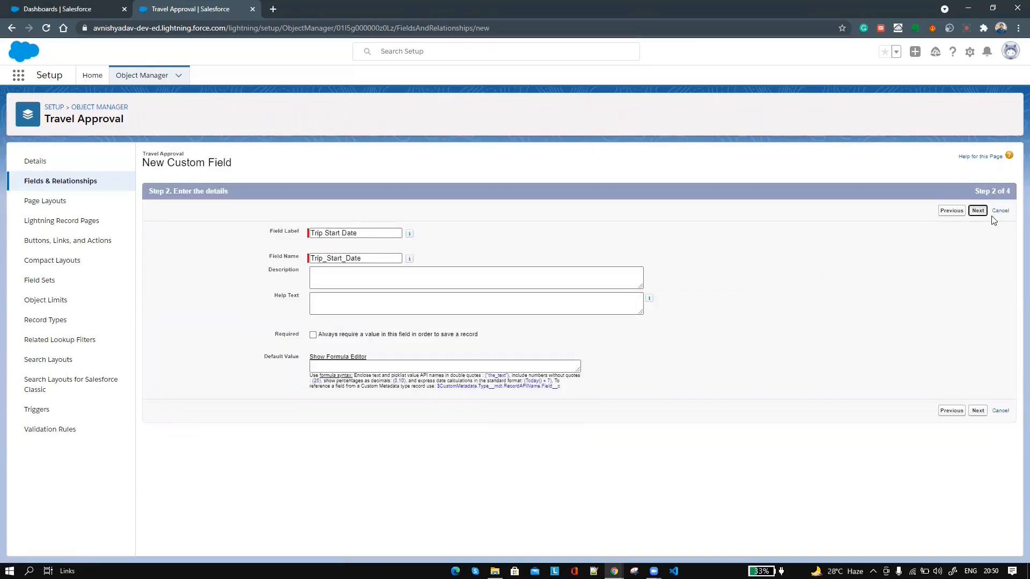
{"action": "left_click", "coordinate": [969, 211]}
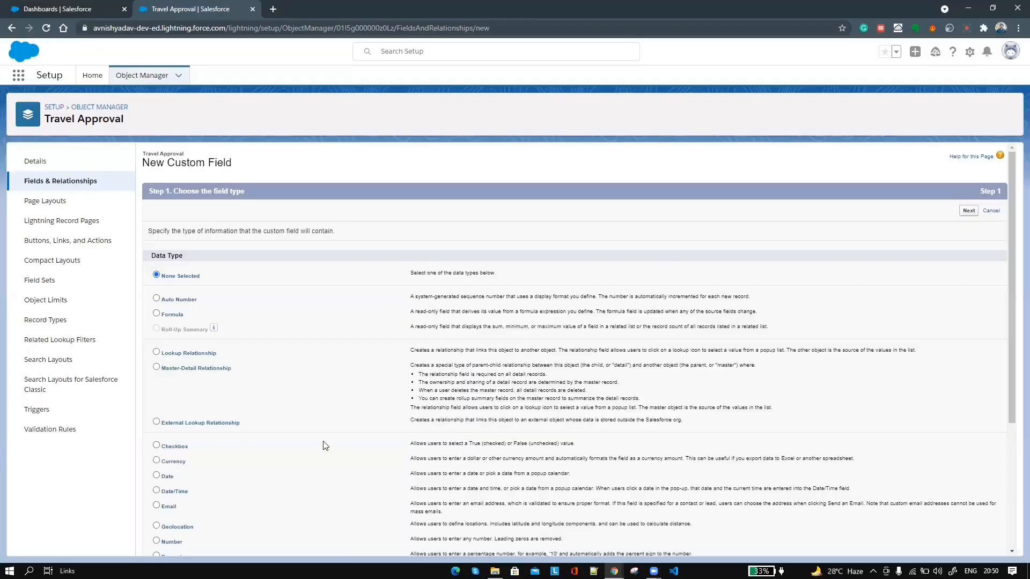
Step: Create the Date field Trip End Date with default visibility on Travel Approval Layout, and save it to start another field
{"action": "scroll", "coordinate": [324, 446], "scroll_direction": "down", "scroll_amount": 4}
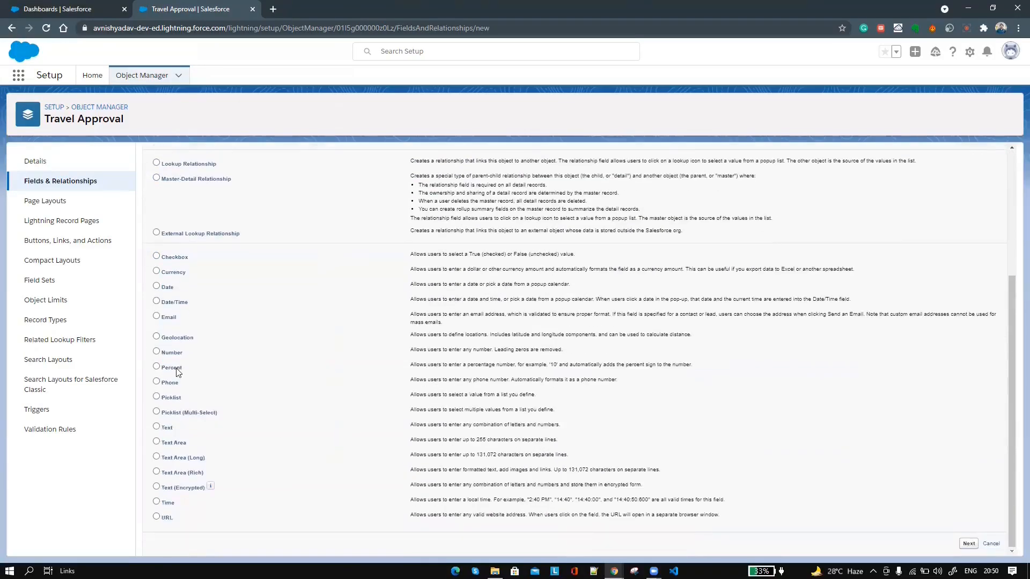
{"action": "scroll", "coordinate": [456, 300], "scroll_direction": "up", "scroll_amount": 4}
{"action": "left_click", "coordinate": [968, 211]}
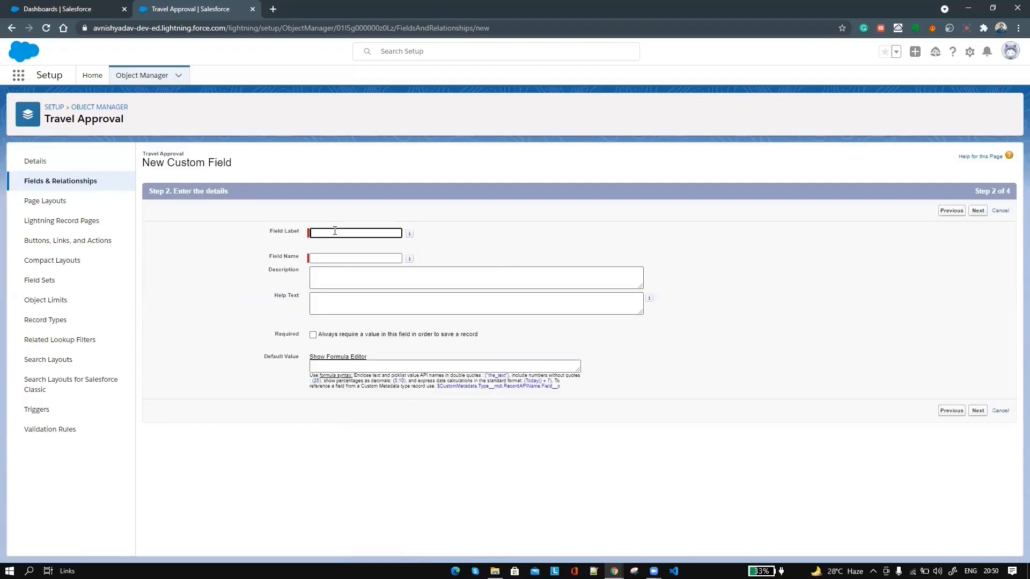
{"action": "type", "text": "Trip End Date"}
{"action": "key", "text": "Tab"}
{"action": "key", "text": "Return"}
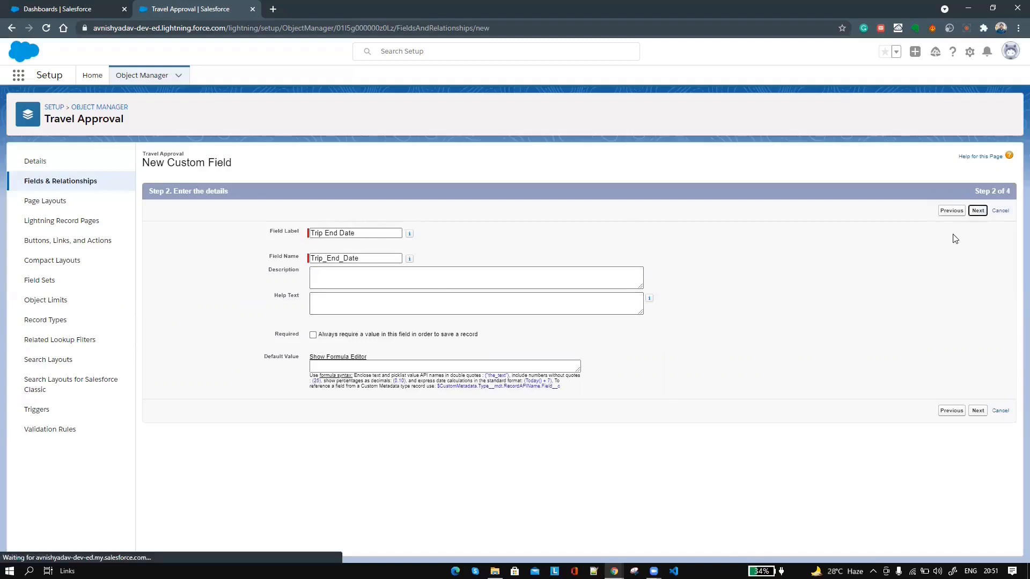
{"action": "key", "text": "Return"}
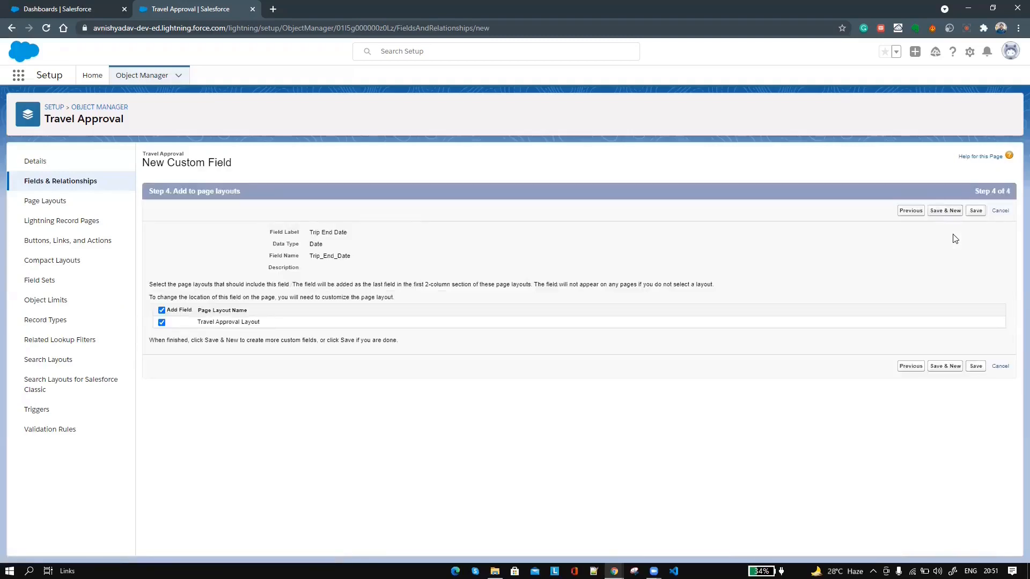
{"action": "key", "text": "Return"}
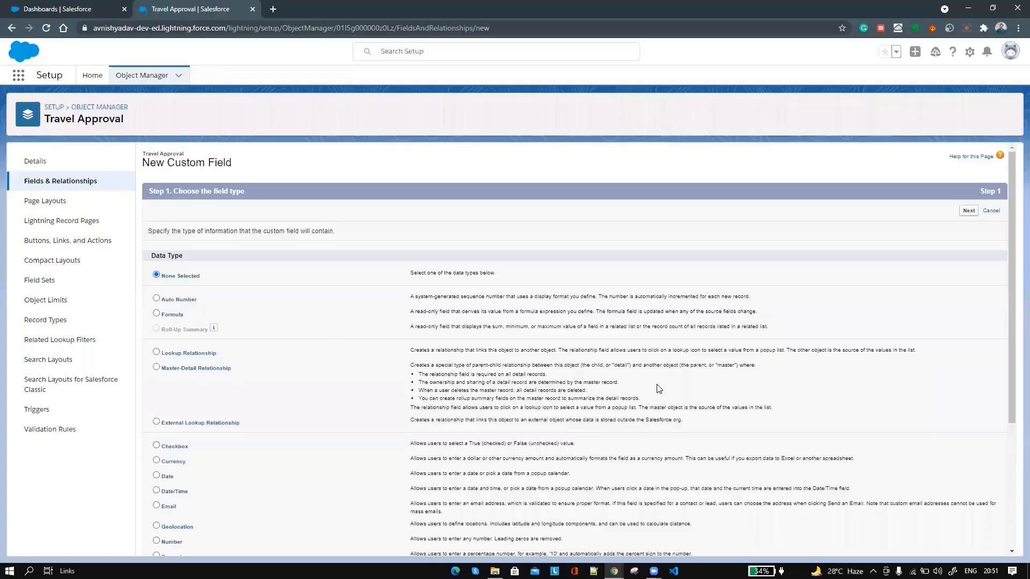
Step: Start a Picklist field labelled Status that uses its own entered values instead of a global picklist value set
{"action": "scroll", "coordinate": [268, 445], "scroll_direction": "down", "scroll_amount": 3}
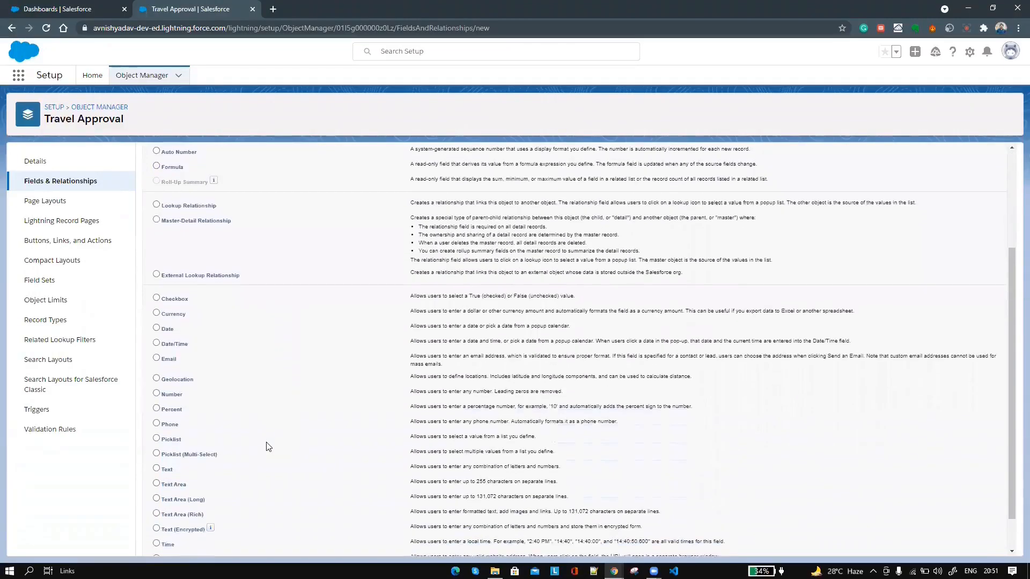
{"action": "left_click", "coordinate": [156, 438]}
{"action": "scroll", "coordinate": [159, 443], "scroll_direction": "down", "scroll_amount": 1}
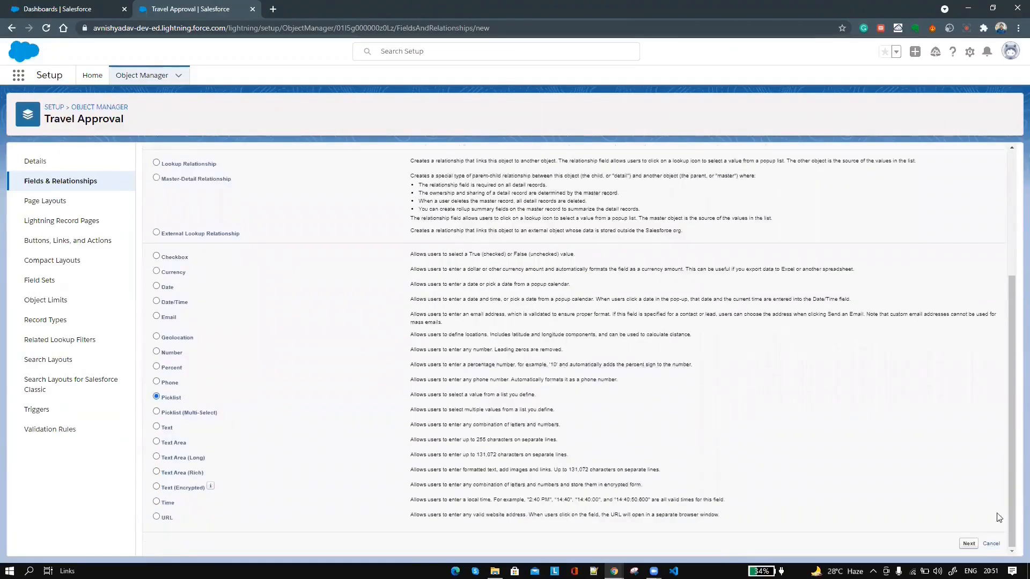
{"action": "left_click", "coordinate": [970, 544]}
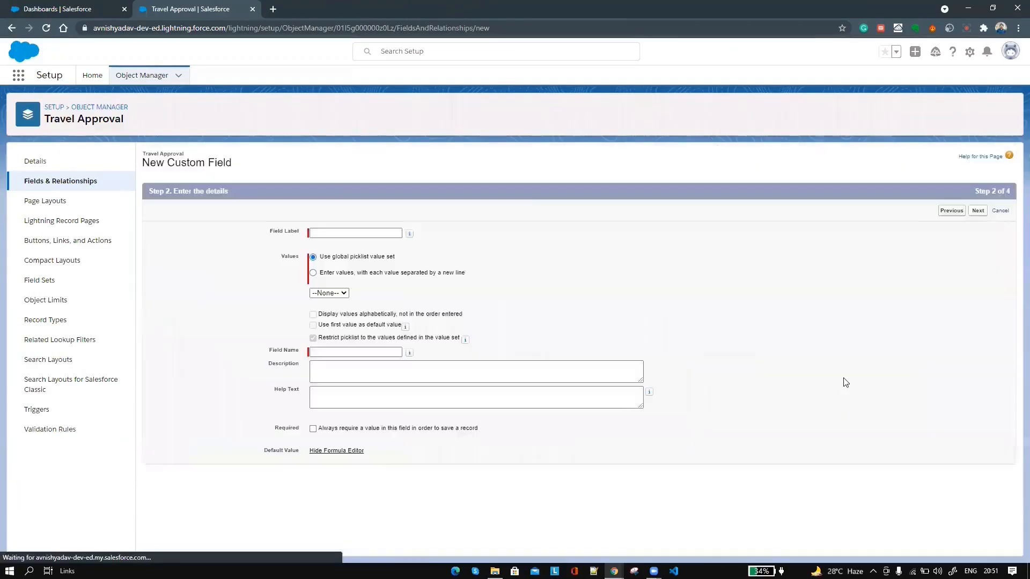
{"action": "left_click", "coordinate": [346, 275]}
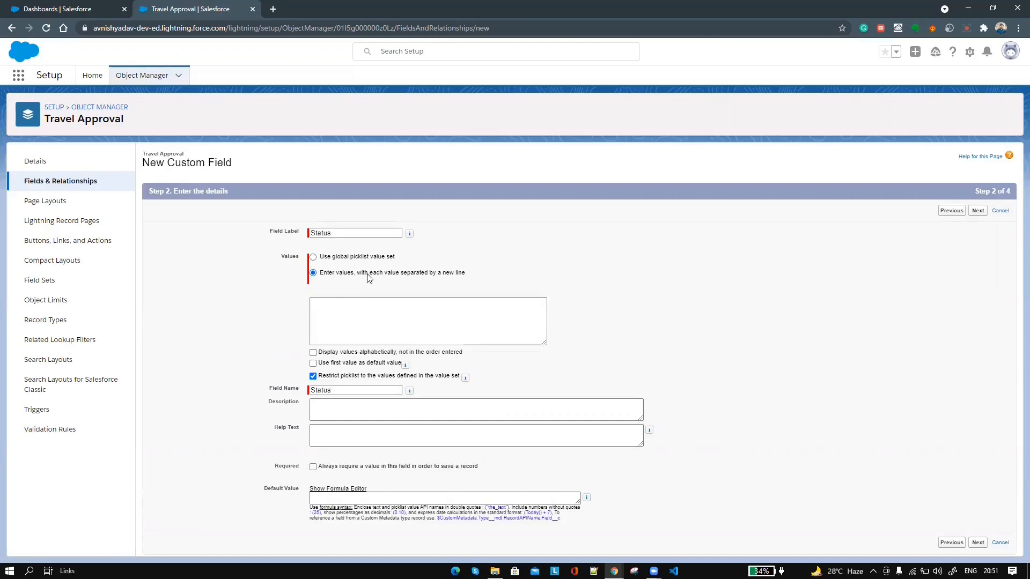
Step: Enter Draft, Approved and Rejected on separate lines as the Status picklist values, and proceed to field-level security
{"action": "left_click", "coordinate": [433, 307]}
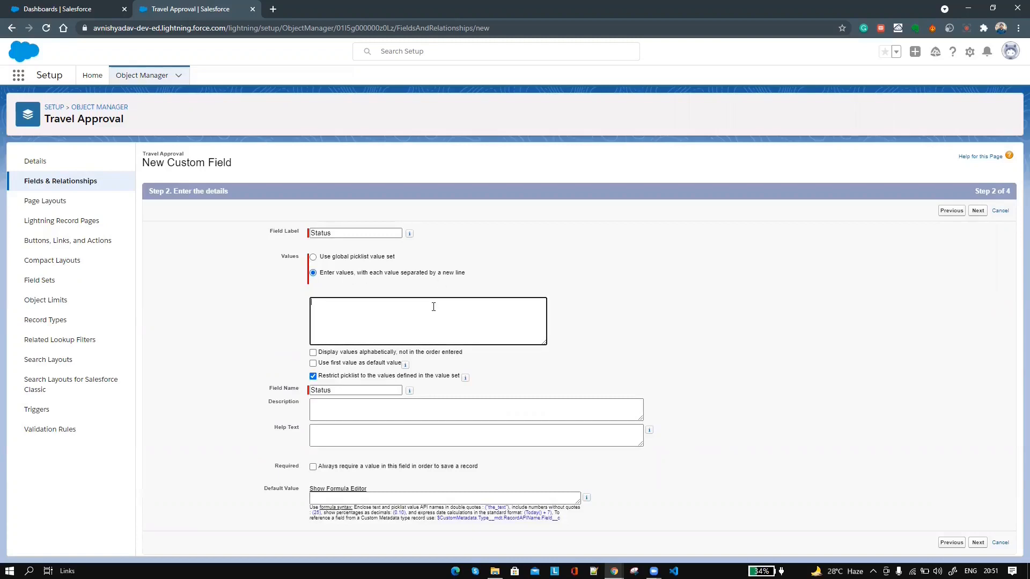
{"action": "type", "text": "Draft"}
{"action": "key", "text": "Return"}
{"action": "type", "text": "R"}
{"action": "type", "text": "pprovedRejected"}
{"action": "double_click", "coordinate": [336, 310]}
{"action": "double_click", "coordinate": [336, 316]}
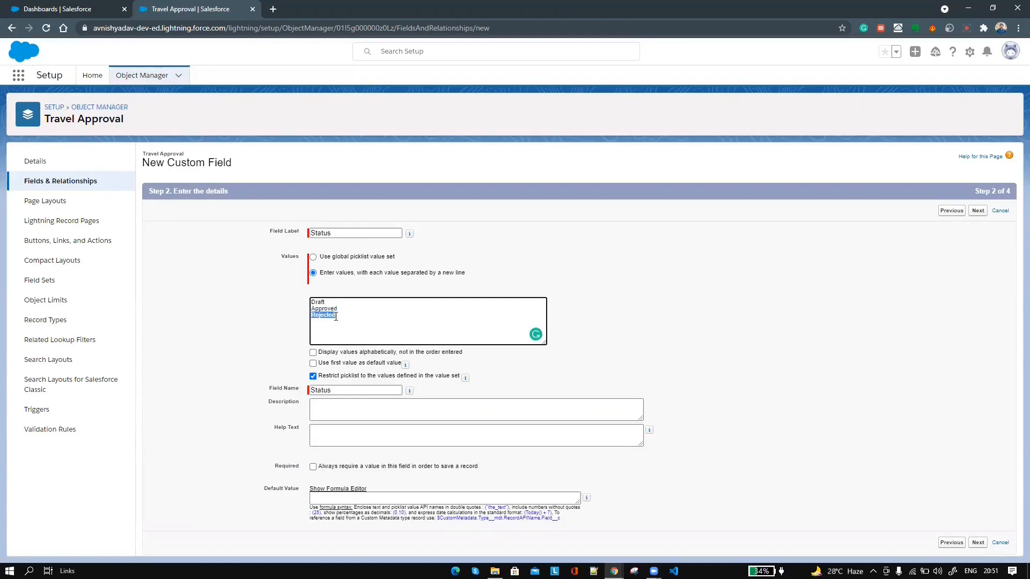
{"action": "left_click", "coordinate": [978, 542]}
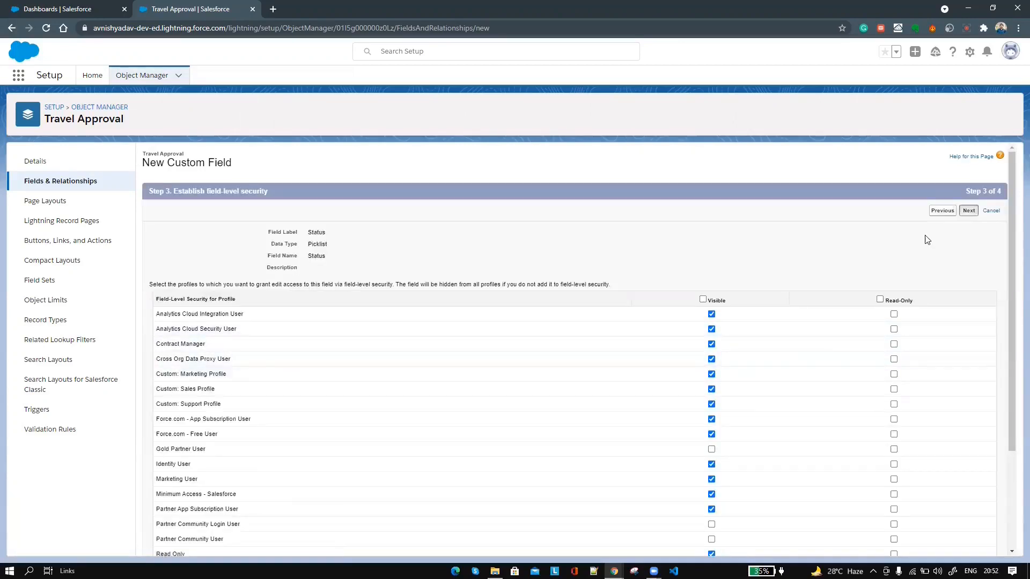
Step: Accept the default field-level security for the Status picklist, and start a Checkbox field on Travel Approval
{"action": "left_click", "coordinate": [970, 210]}
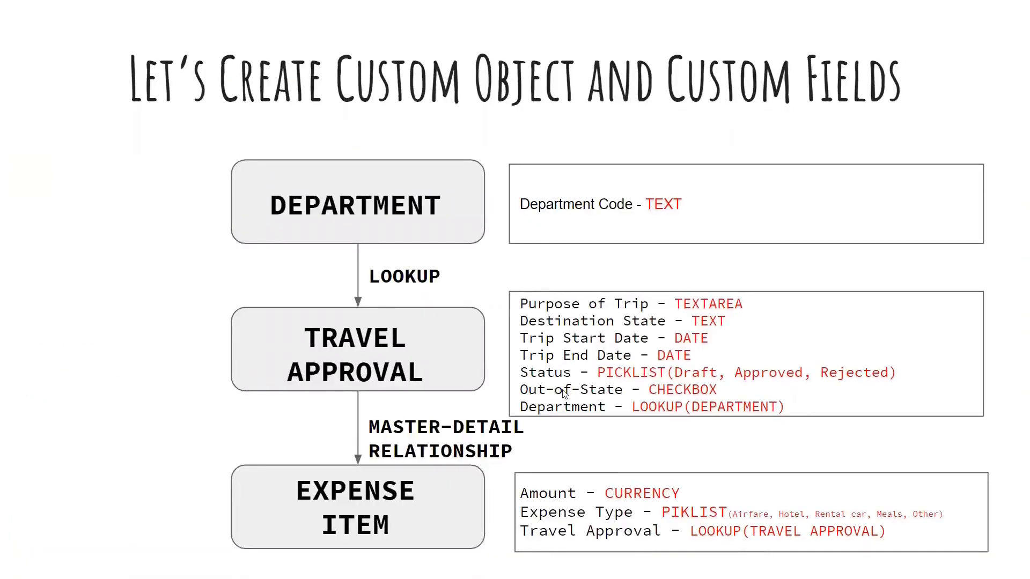
{"action": "key", "text": "alt+Tab"}
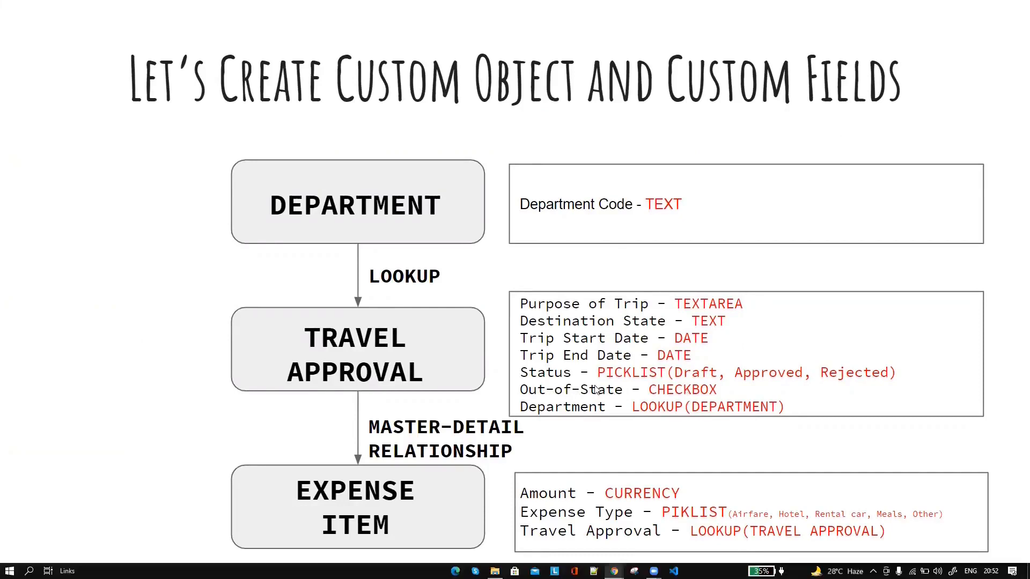
{"action": "scroll", "coordinate": [292, 359], "scroll_direction": "down", "scroll_amount": 1}
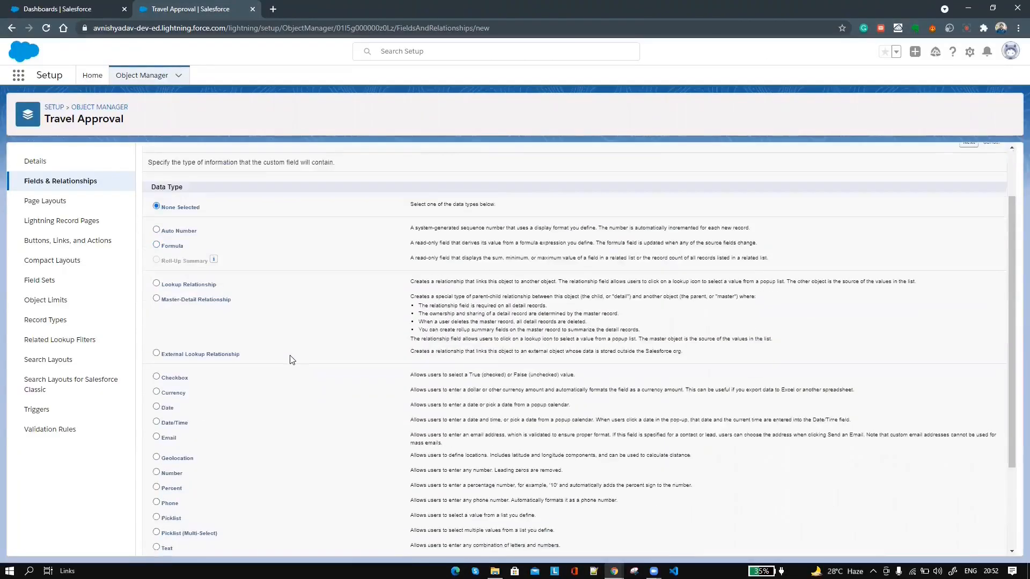
{"action": "left_click", "coordinate": [156, 376]}
{"action": "left_click", "coordinate": [969, 142]}
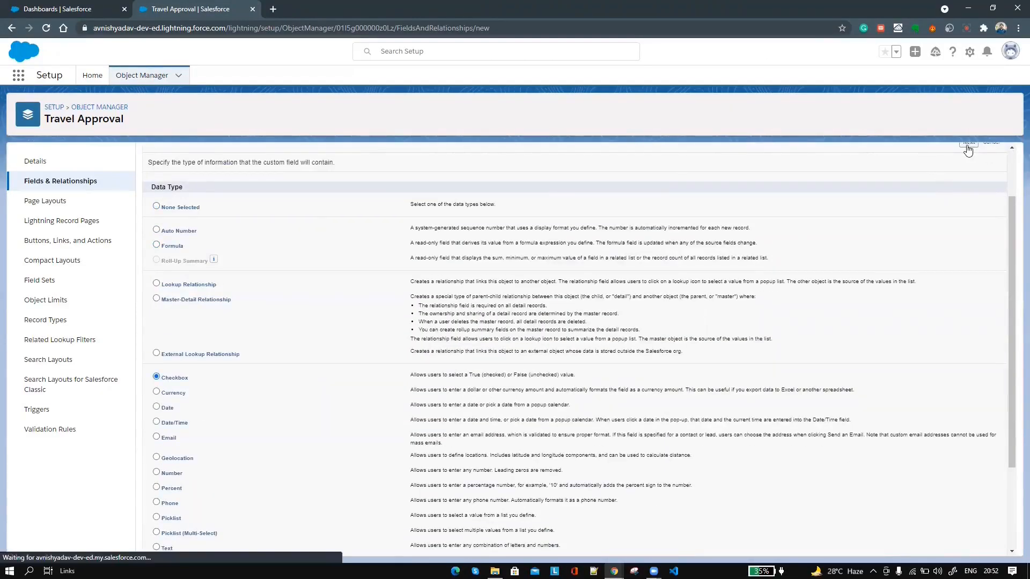
Step: Label the checkbox field Out-of-State, unchecked by default, and accept its default field-level security
{"action": "type", "text": "Out-of"}
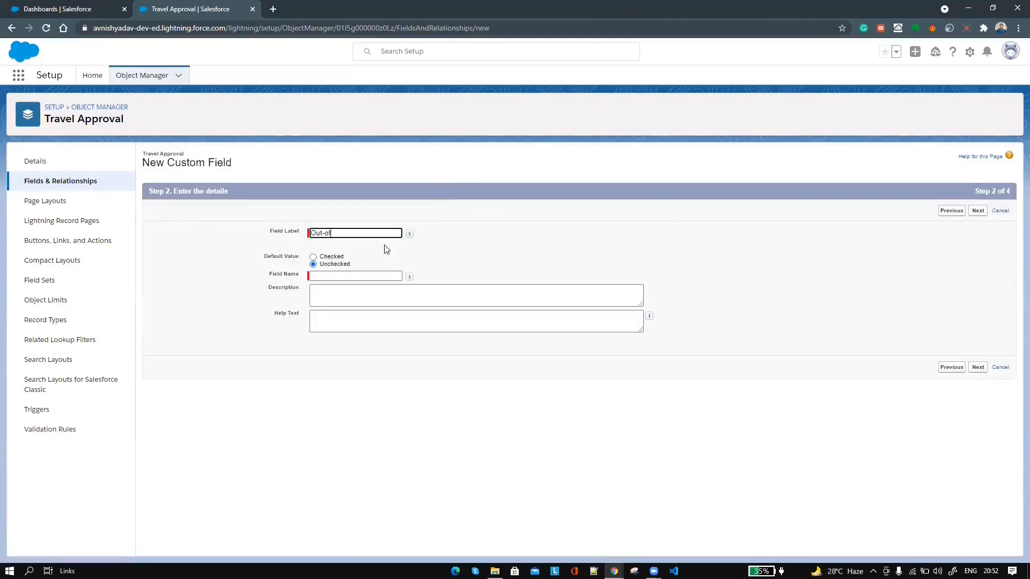
{"action": "type", "text": "-State"}
{"action": "left_click", "coordinate": [467, 256]}
{"action": "key", "text": "Return"}
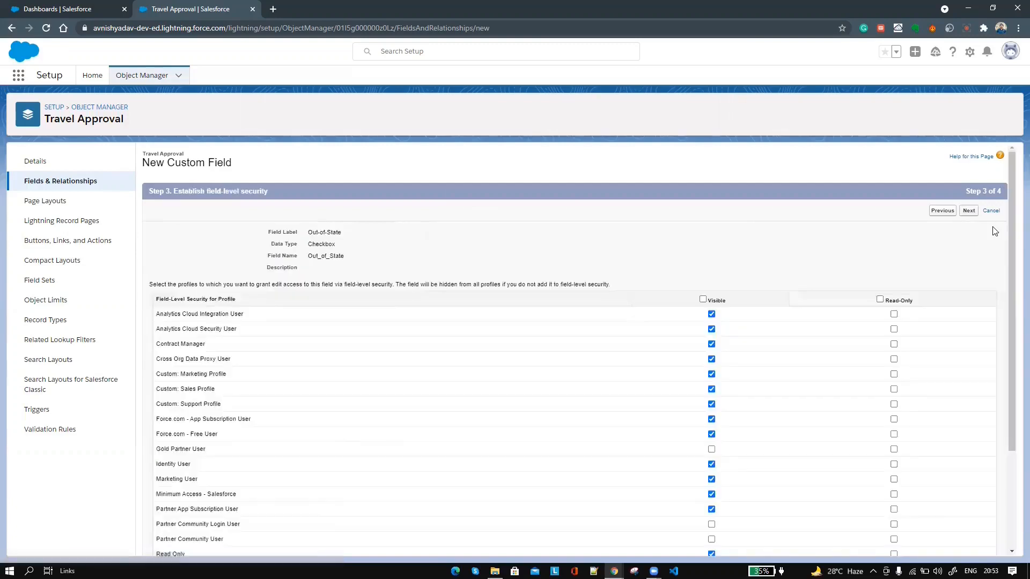
{"action": "key", "text": "Return"}
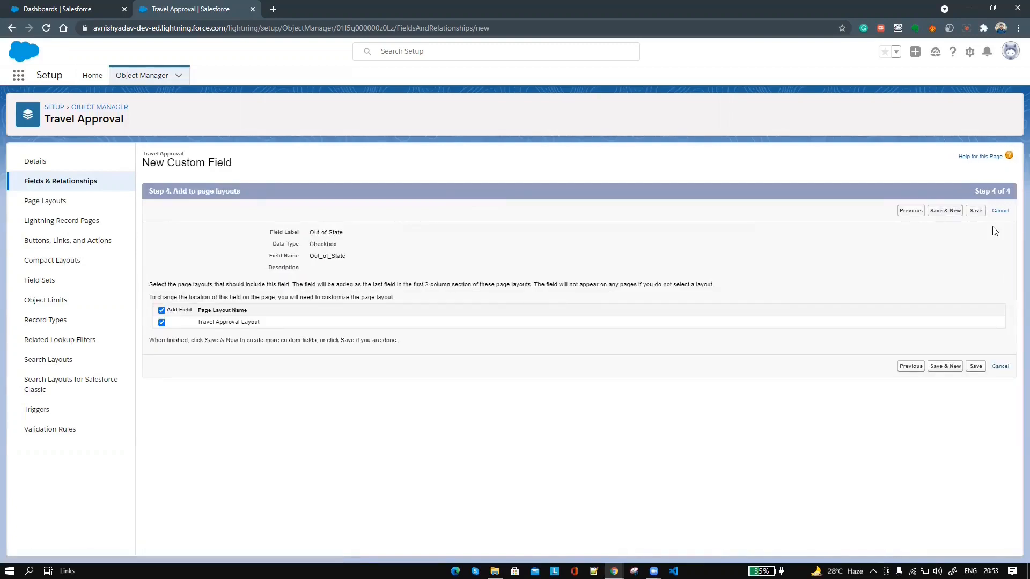
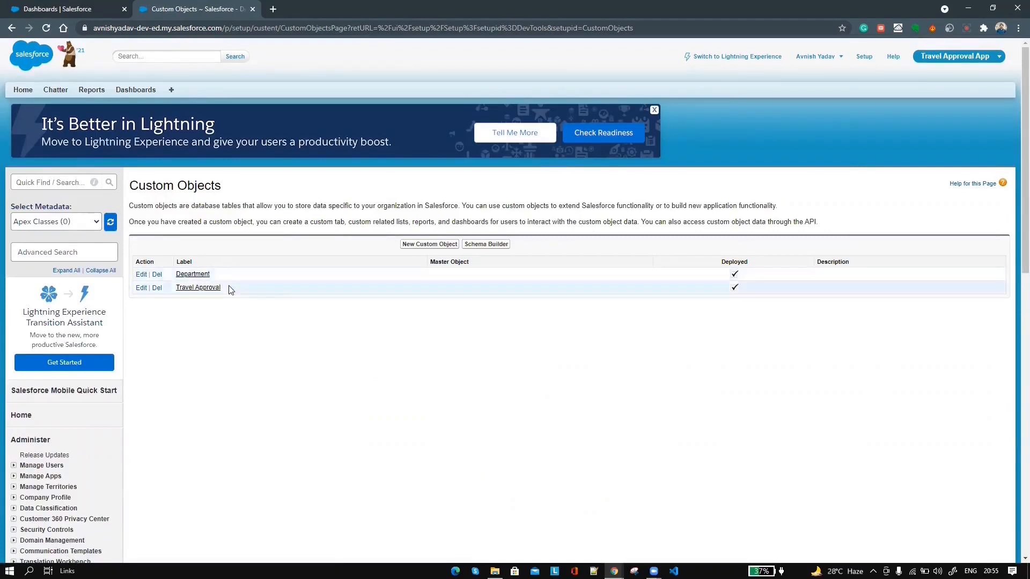
Step: Start a new custom object labelled Expense Item, with plural label Expense Items and the vowel sound option enabled
{"action": "left_click", "coordinate": [424, 245]}
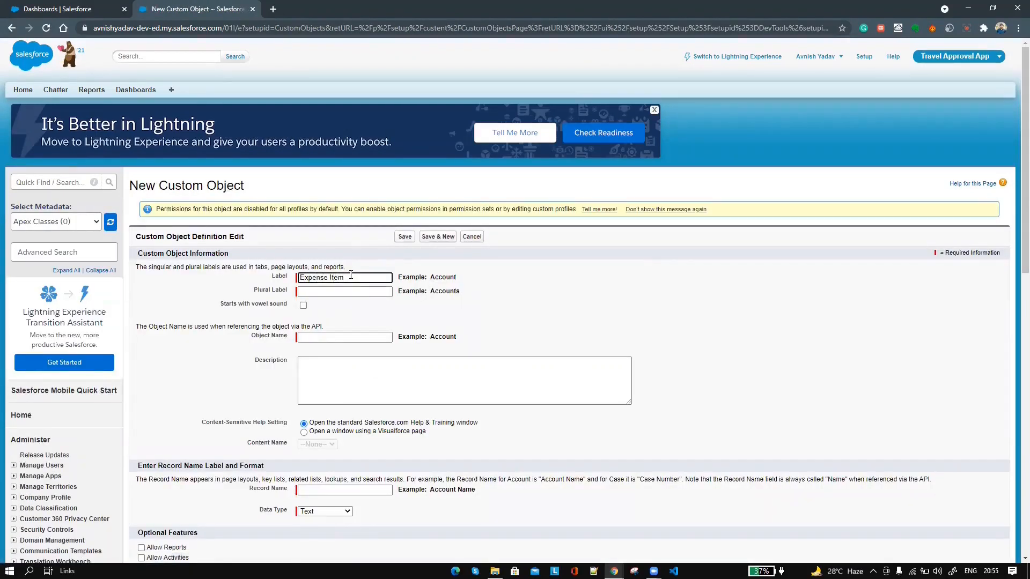
{"action": "left_click", "coordinate": [359, 293]}
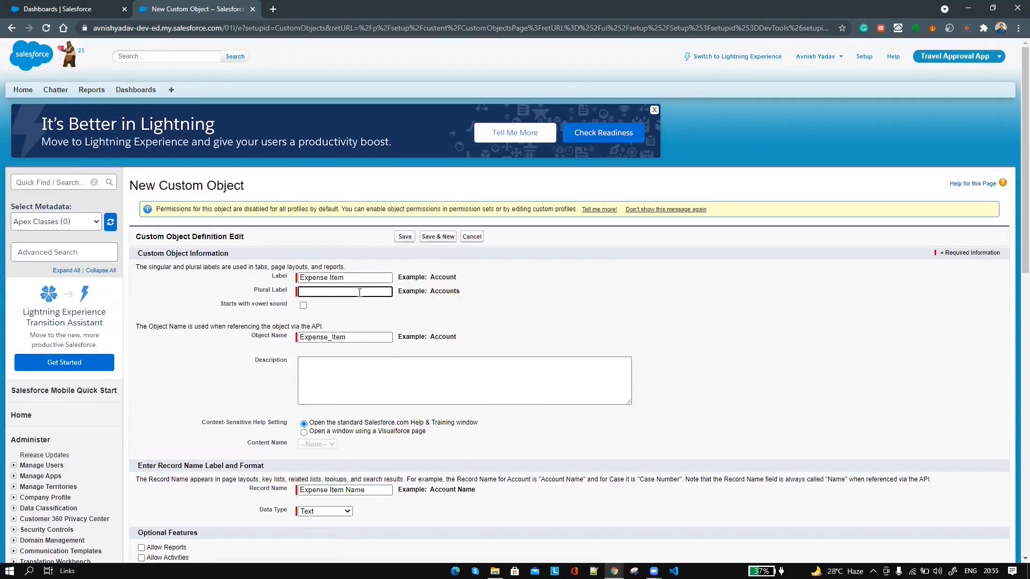
{"action": "type", "text": "Expense Items"}
{"action": "left_click", "coordinate": [303, 305]}
Step: Set the record name to Expense Item Number as an Auto Number with display format E-{0000} and starting number 1
{"action": "double_click", "coordinate": [356, 490]}
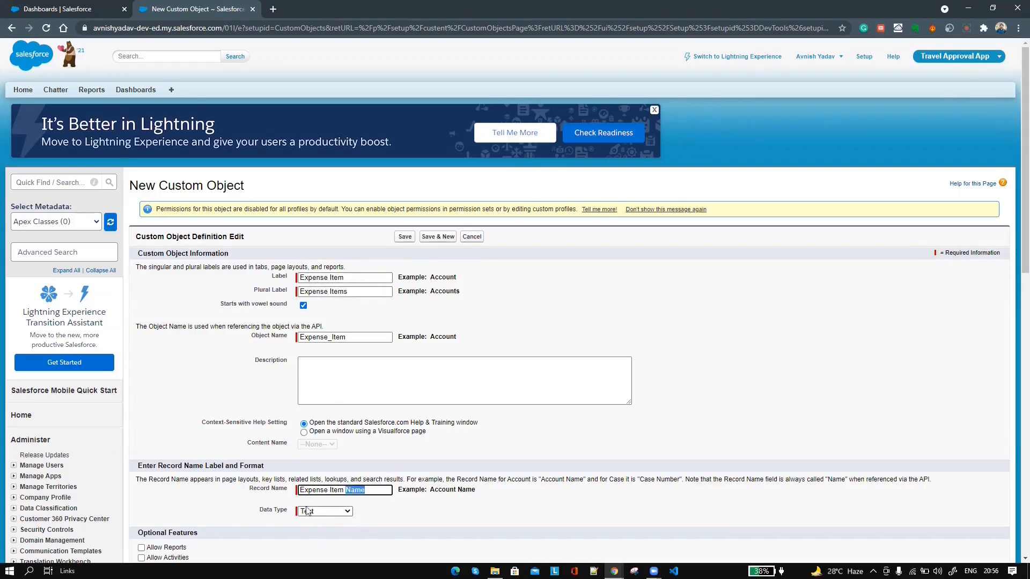
{"action": "left_click", "coordinate": [336, 512]}
{"action": "left_click", "coordinate": [336, 531]}
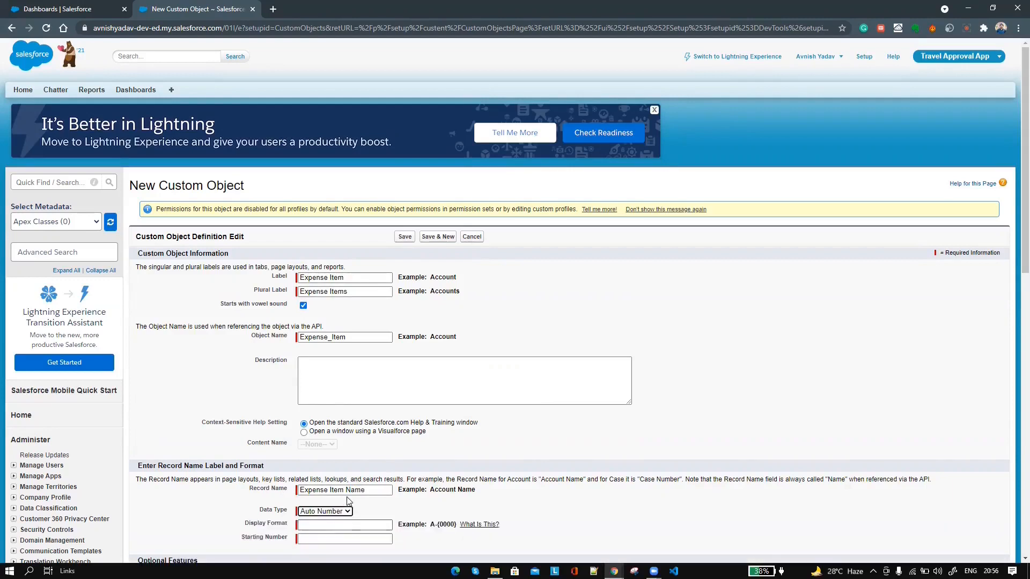
{"action": "left_click", "coordinate": [346, 526]}
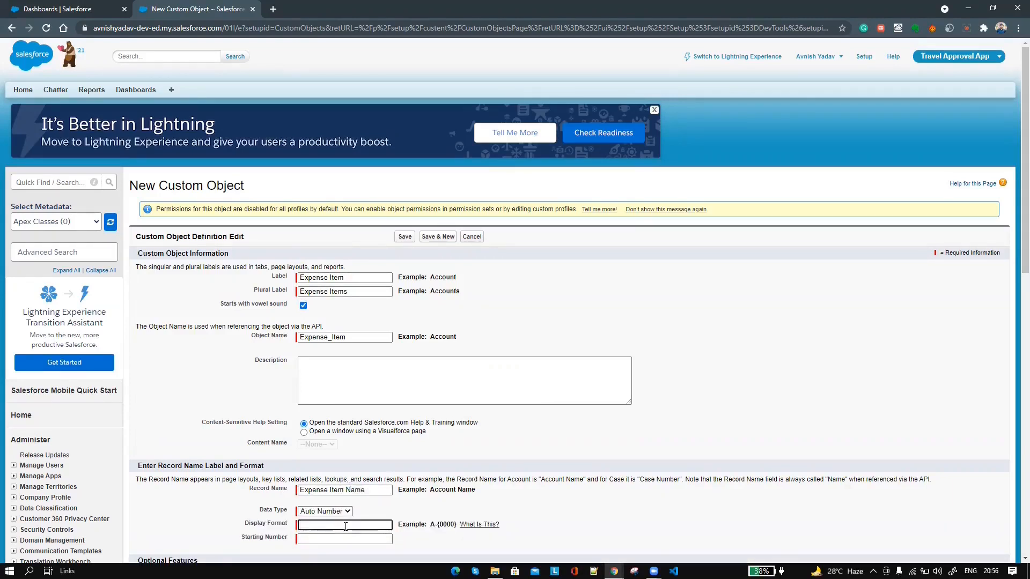
{"action": "type", "text": "E-{0000}"}
{"action": "key", "text": "Tab"}
{"action": "type", "text": "1"}
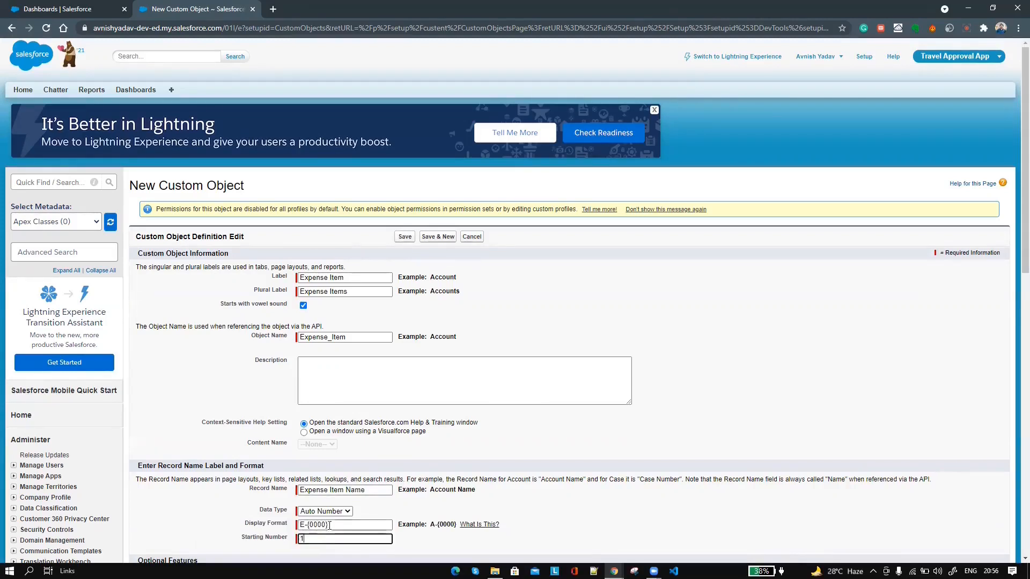
{"action": "double_click", "coordinate": [357, 490]}
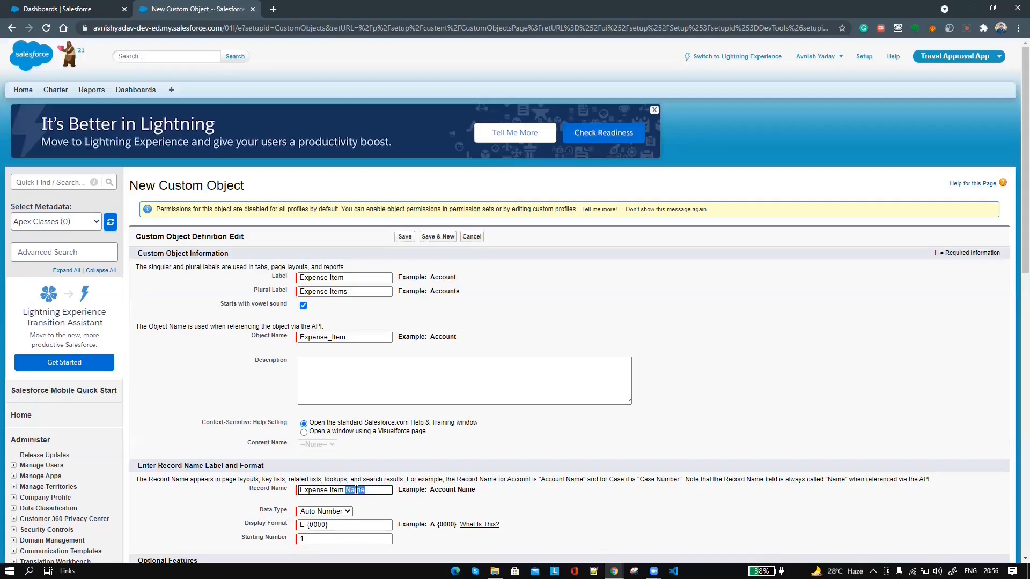
{"action": "type", "text": "N"}
Step: Allow reports for the Expense Item object and save it
{"action": "scroll", "coordinate": [429, 510], "scroll_direction": "down", "scroll_amount": 6}
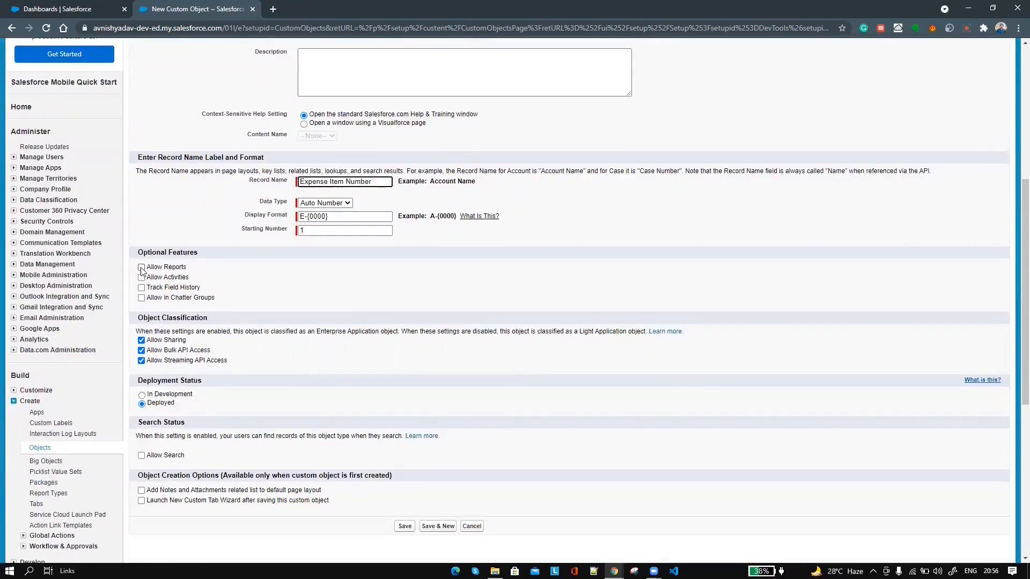
{"action": "left_click", "coordinate": [142, 267]}
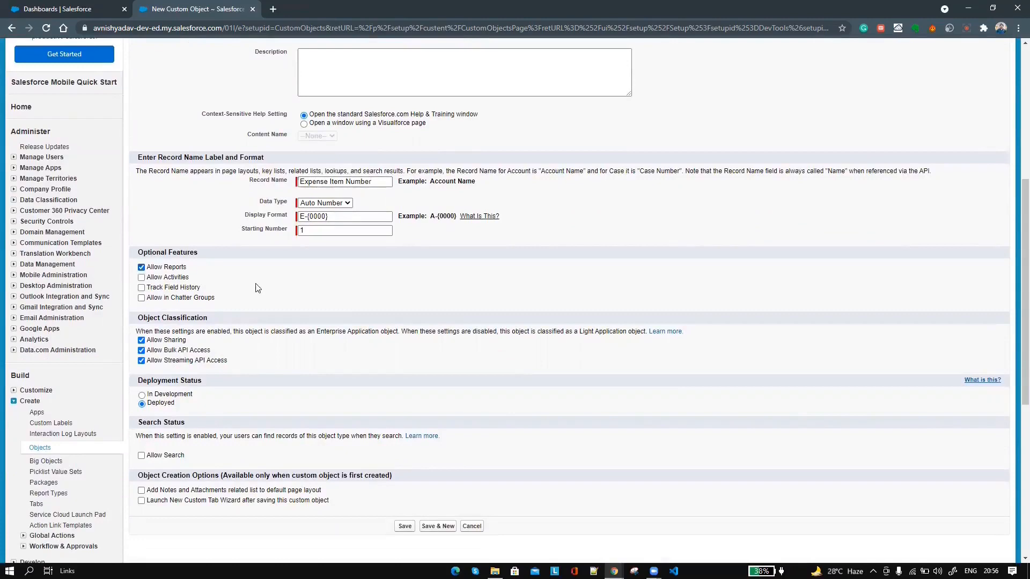
{"action": "scroll", "coordinate": [351, 344], "scroll_direction": "down", "scroll_amount": 2}
{"action": "left_click", "coordinate": [404, 415]}
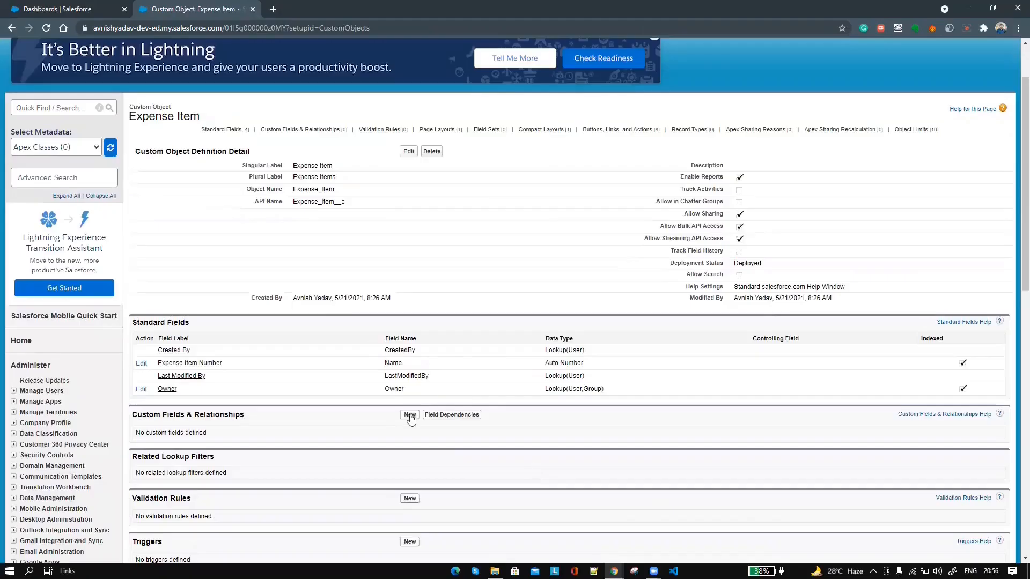
Step: Start a Currency custom field labelled Amount on the Expense Item object
{"action": "left_click", "coordinate": [409, 415]}
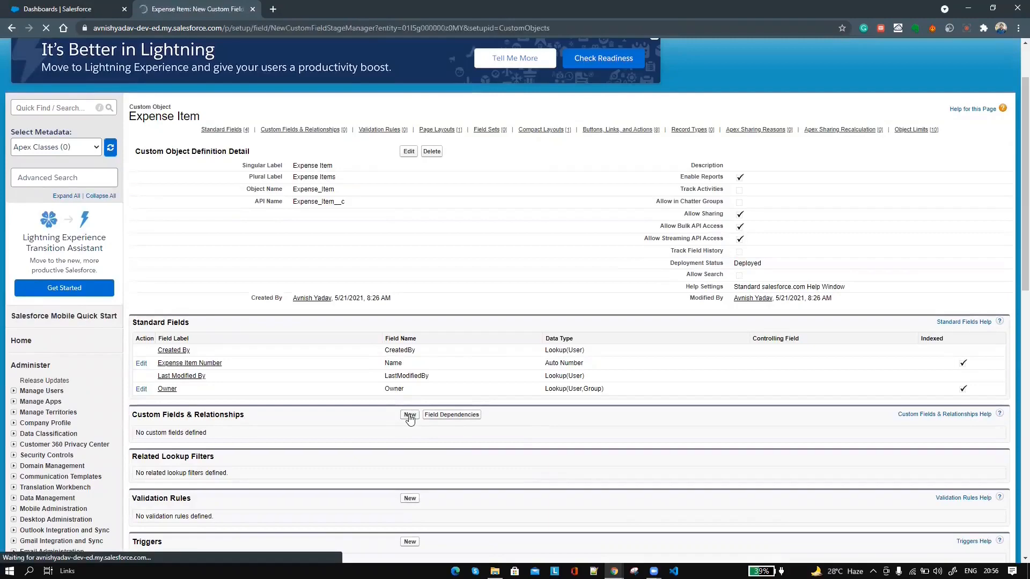
{"action": "scroll", "coordinate": [225, 417], "scroll_direction": "down", "scroll_amount": 2}
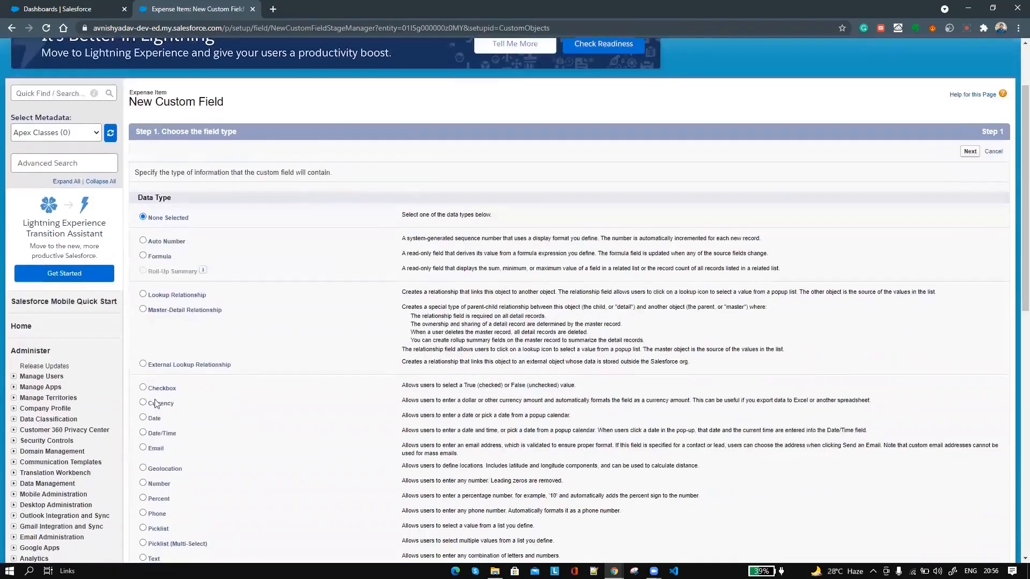
{"action": "left_click", "coordinate": [143, 403]}
{"action": "left_click", "coordinate": [970, 152]}
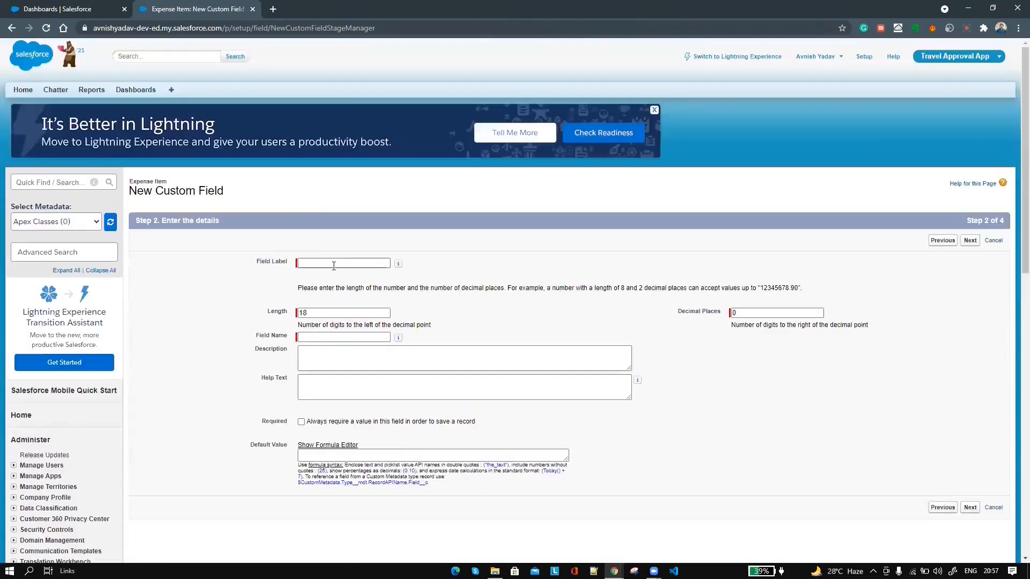
{"action": "left_click", "coordinate": [333, 264]}
{"action": "type", "text": "Amount"}
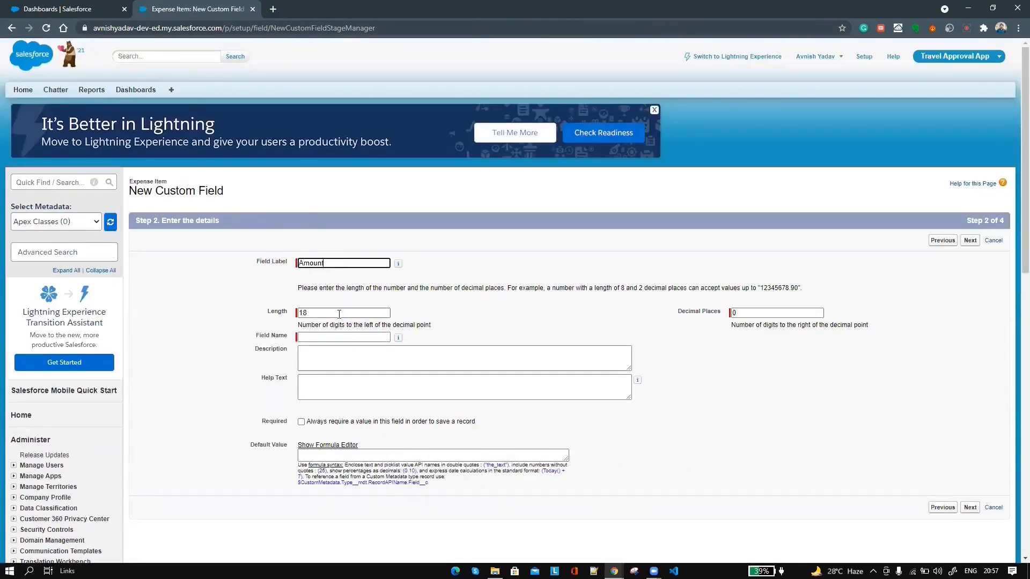
Step: Set the Amount field's length to 16 and its decimal places to 2
{"action": "key", "text": "Tab"}
{"action": "type", "text": "16"}
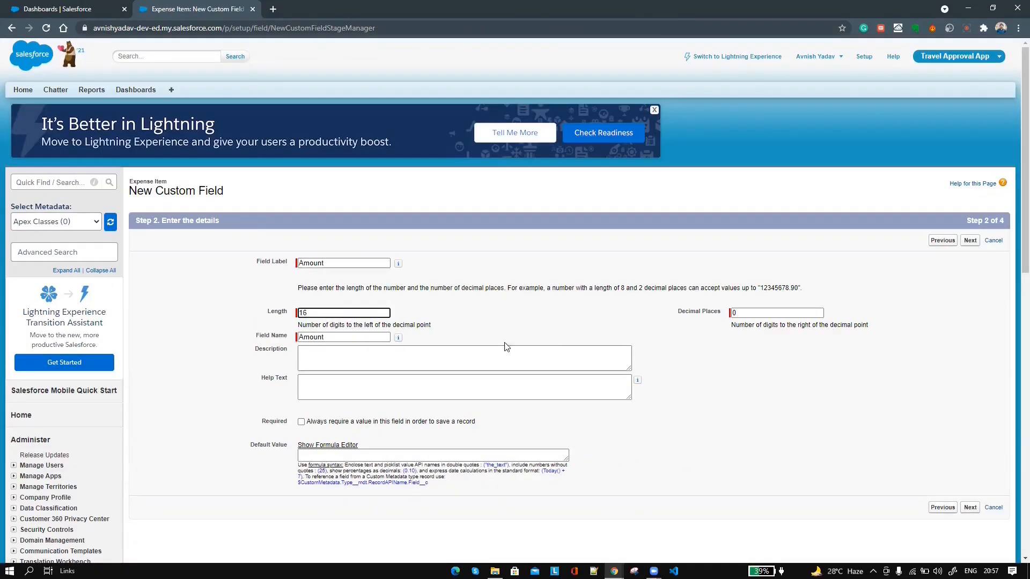
{"action": "key", "text": "Tab"}
{"action": "type", "text": "2"}
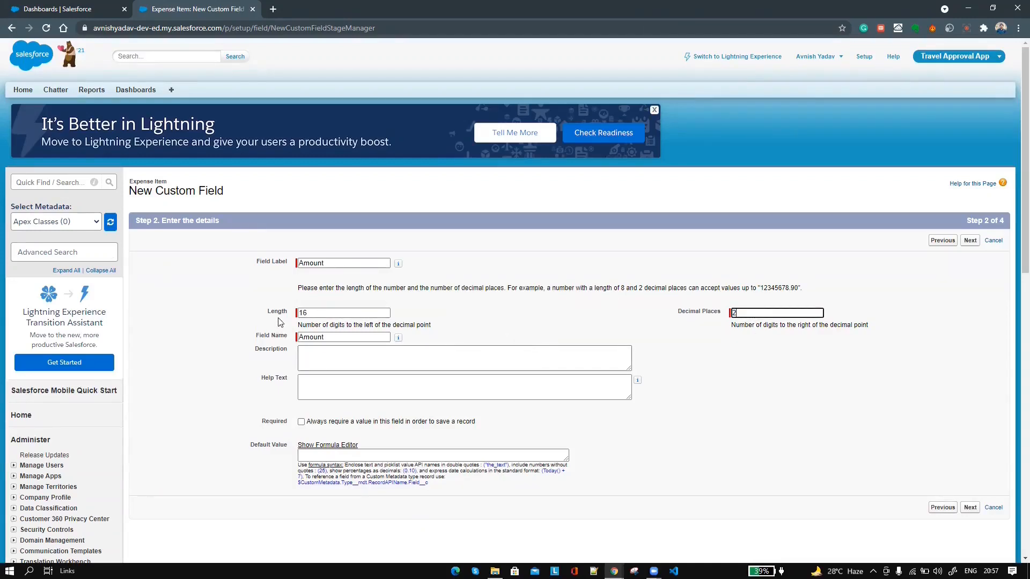
{"action": "double_click", "coordinate": [709, 313]}
{"action": "triple_click", "coordinate": [710, 312]}
Step: Keep default field-level security and the Expense Item Layout for Amount, and save it to start another field
{"action": "left_click", "coordinate": [970, 507]}
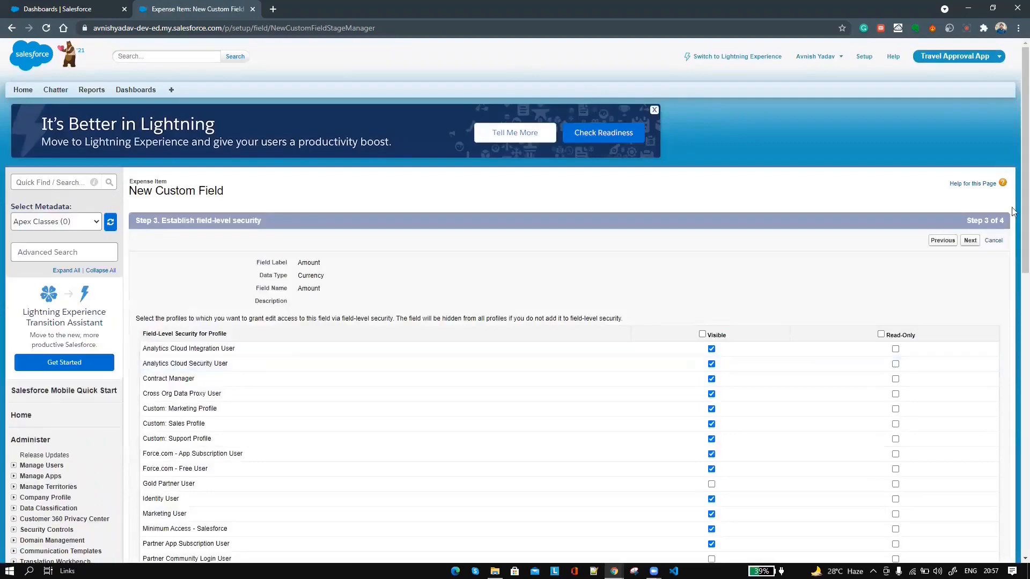
{"action": "left_click", "coordinate": [970, 241]}
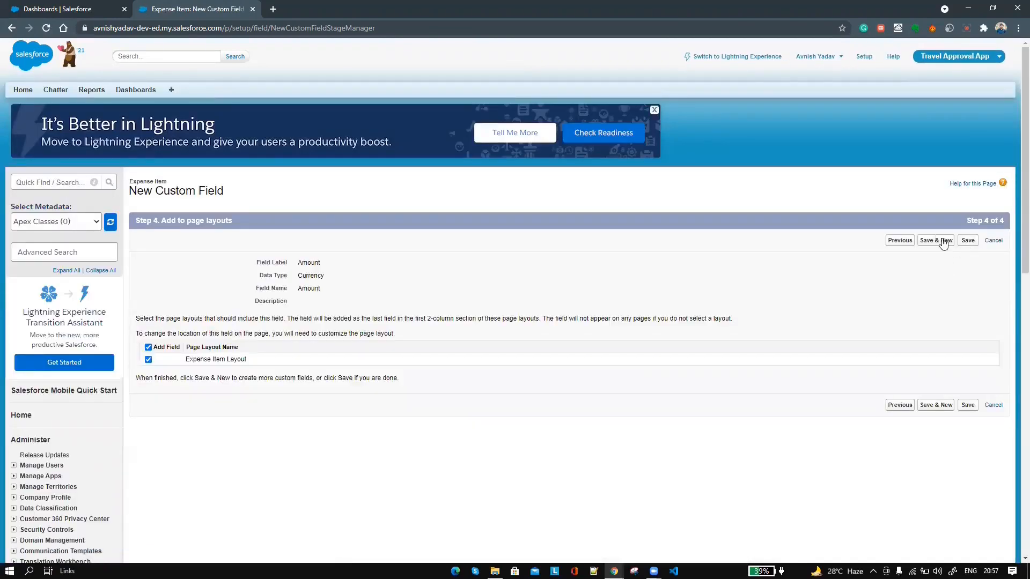
{"action": "left_click", "coordinate": [943, 241]}
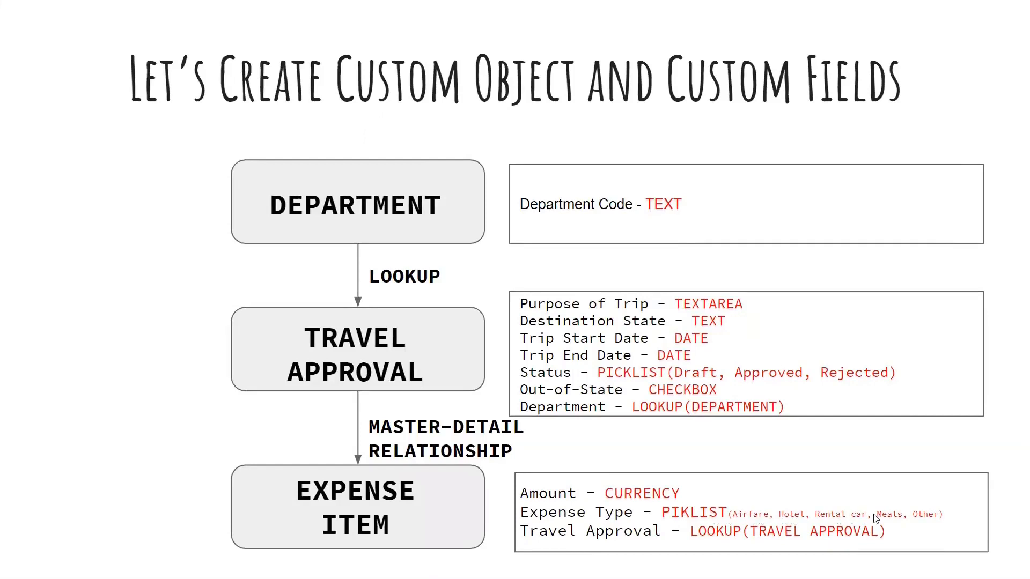
Step: Start a Picklist field labelled Expense Type that uses its own entered values instead of a global picklist value set
{"action": "key", "text": "alt+Tab"}
{"action": "scroll", "coordinate": [354, 456], "scroll_direction": "down", "scroll_amount": 3}
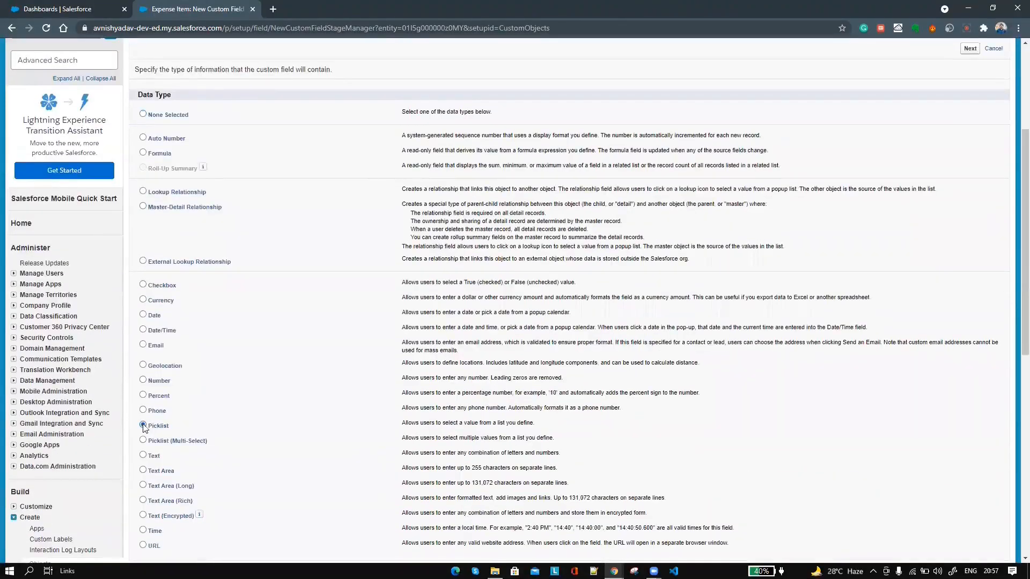
{"action": "left_click", "coordinate": [142, 426]}
{"action": "key", "text": "Return"}
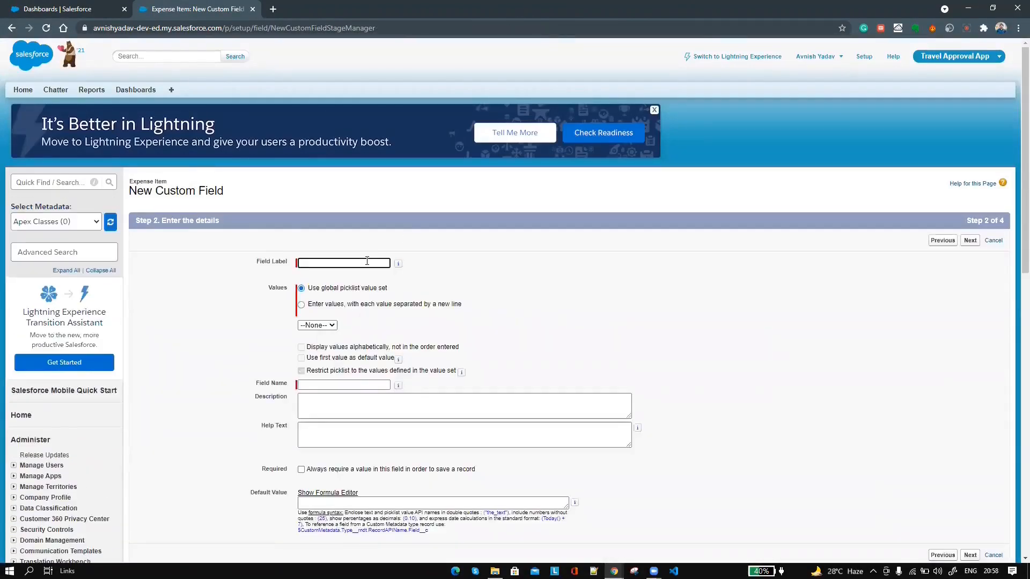
{"action": "type", "text": "Expens"}
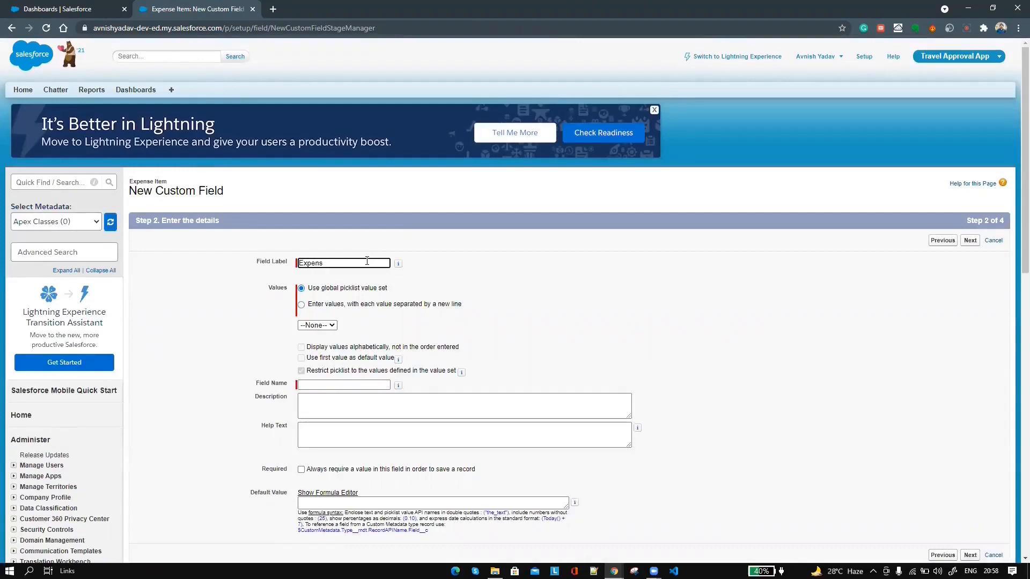
{"action": "type", "text": "e Type"}
{"action": "left_click", "coordinate": [354, 304]}
Step: Enter Airfare, Hotel, Rental Car, Meals and Other on separate lines as the Expense Type picklist values
{"action": "key", "text": "alt+Tab"}
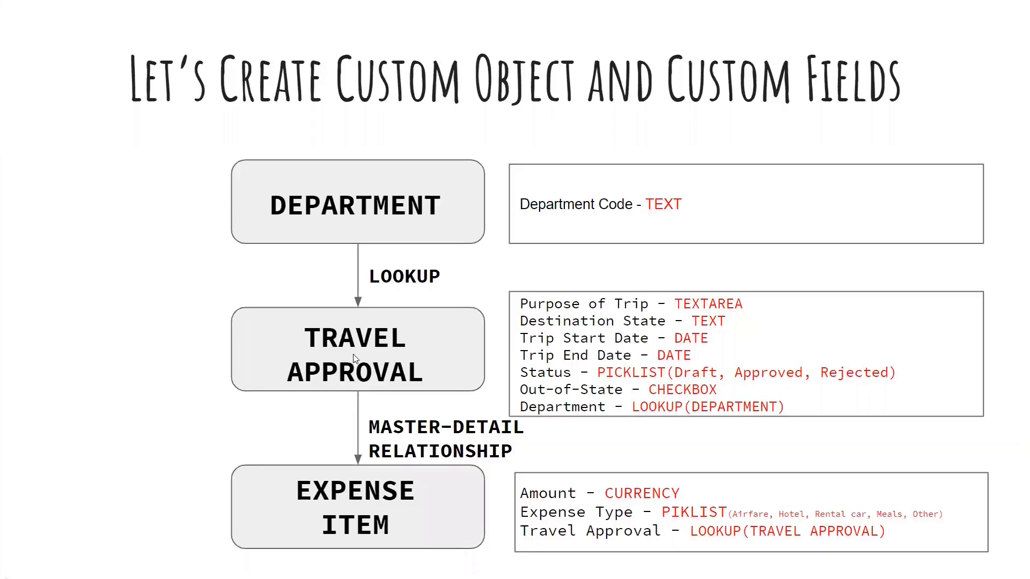
{"action": "key", "text": "alt+Tab"}
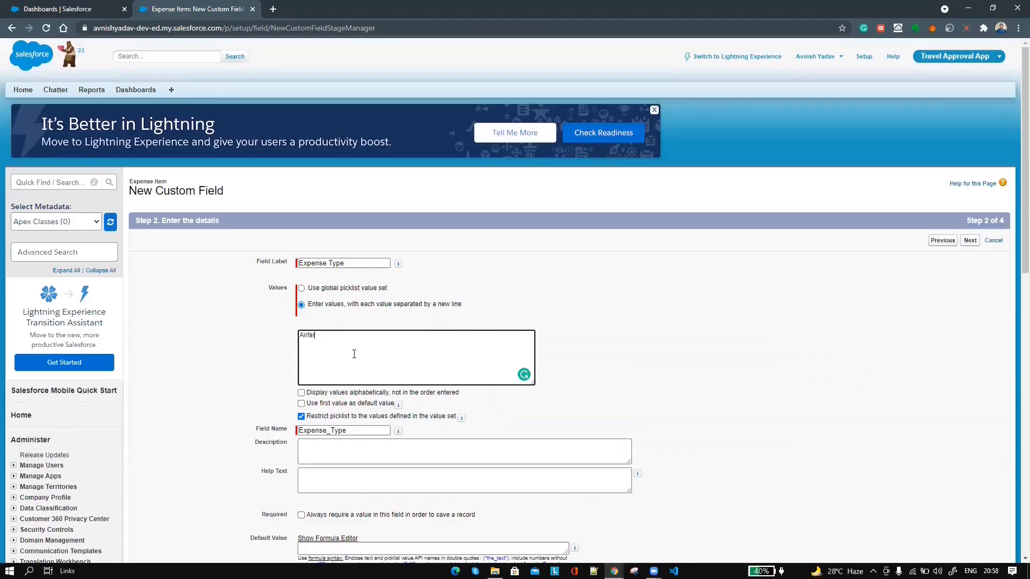
{"action": "type", "text": "Airfare"}
{"action": "key", "text": "Return"}
{"action": "type", "text": "Hotel"}
{"action": "key", "text": "Return"}
{"action": "type", "text": "Meals"}
{"action": "key", "text": "Home"}
{"action": "key", "text": "Return"}
{"action": "key", "text": "Up"}
{"action": "type", "text": "Rental Car Meals "}
{"action": "type", "text": "Other"}
{"action": "scroll", "coordinate": [354, 354], "scroll_direction": "down", "scroll_amount": 3}
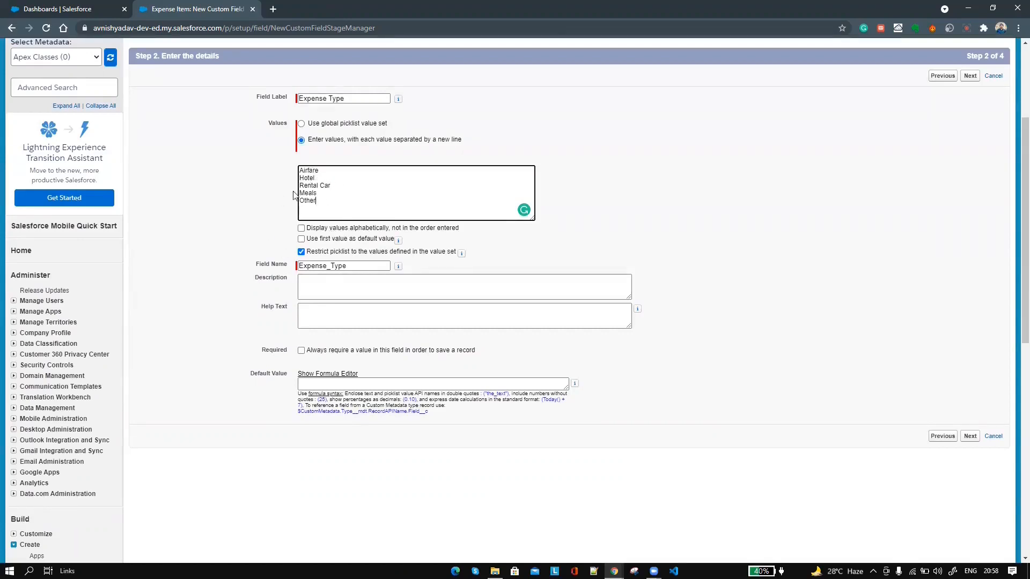
Step: Make Expense Type always required, and accept its default field-level security to reach the page layout settings
{"action": "left_click", "coordinate": [301, 351]}
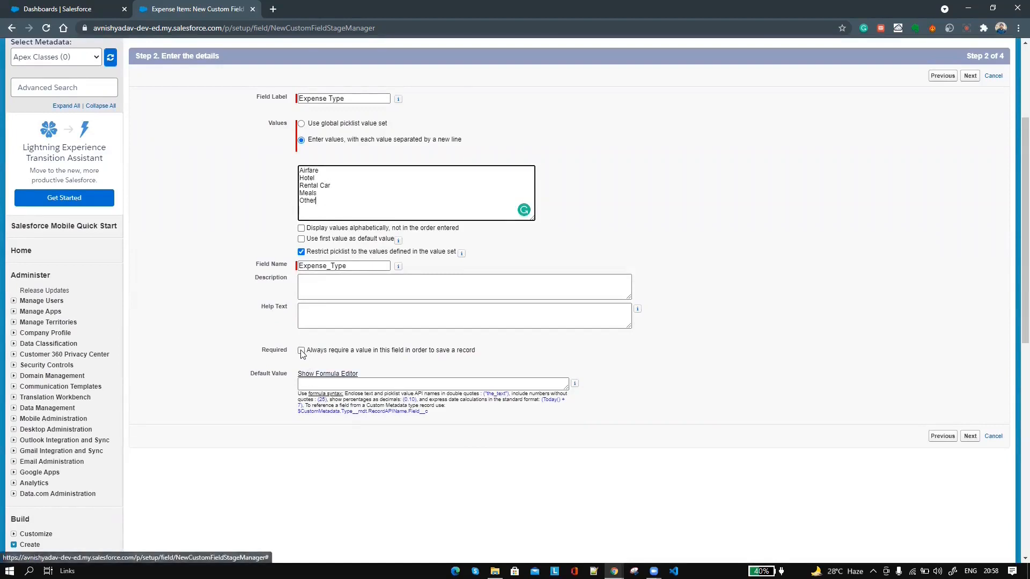
{"action": "left_click", "coordinate": [970, 436]}
{"action": "left_click", "coordinate": [974, 242]}
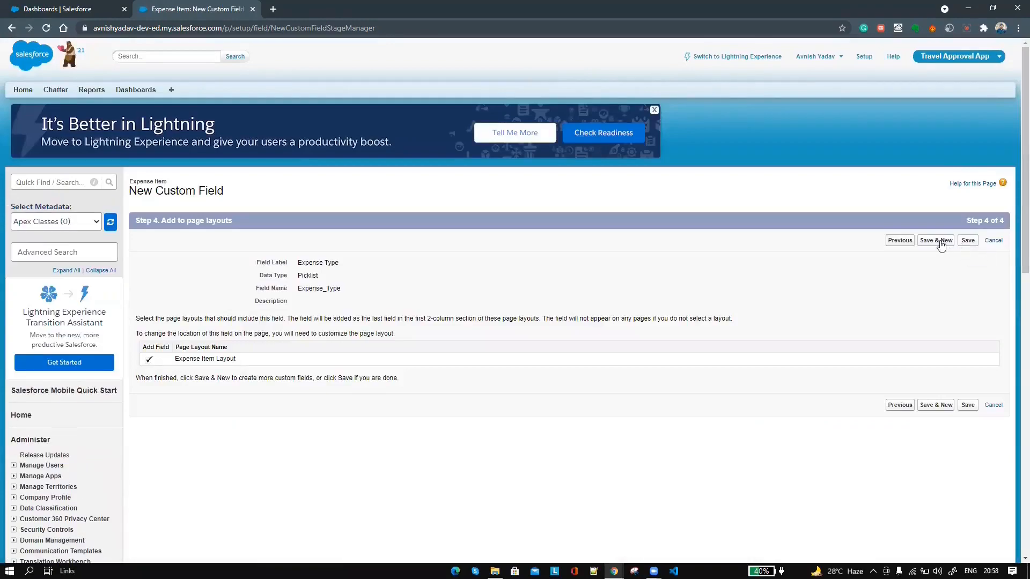
Step: Save Expense Type on the Expense Item Layout, and start a Master-Detail Relationship field related to Travel Approval
{"action": "left_click", "coordinate": [941, 245]}
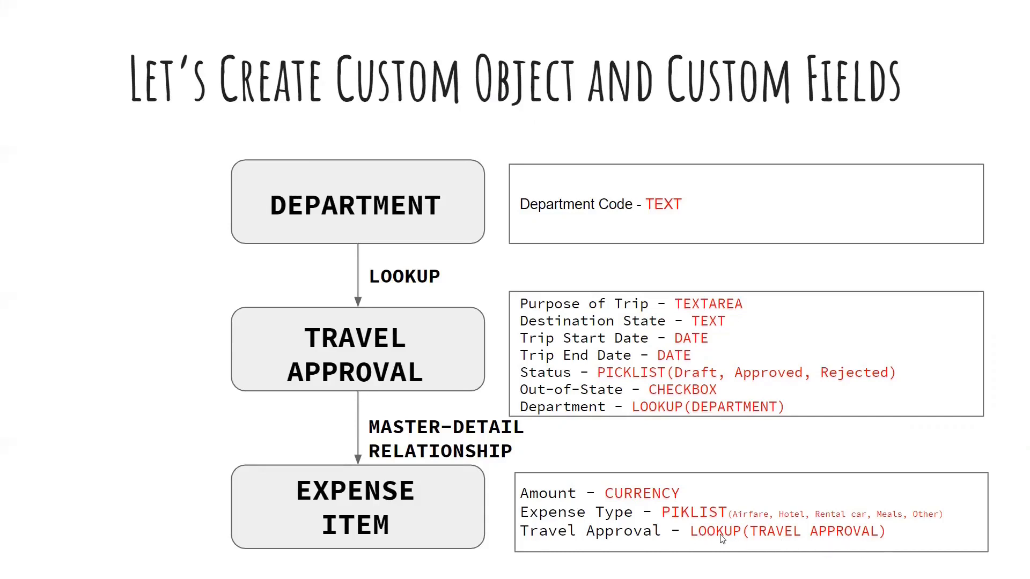
{"action": "key", "text": "alt+Tab"}
{"action": "scroll", "coordinate": [544, 500], "scroll_direction": "down", "scroll_amount": 2}
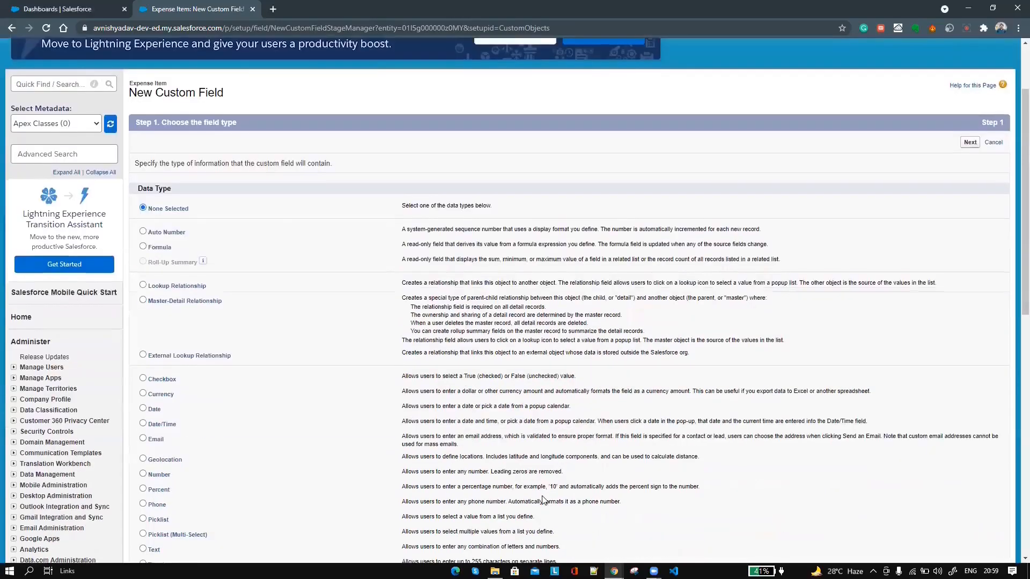
{"action": "left_click", "coordinate": [164, 305]}
{"action": "left_click", "coordinate": [970, 142]}
{"action": "left_click", "coordinate": [384, 285]}
{"action": "scroll", "coordinate": [356, 429], "scroll_direction": "down", "scroll_amount": 10}
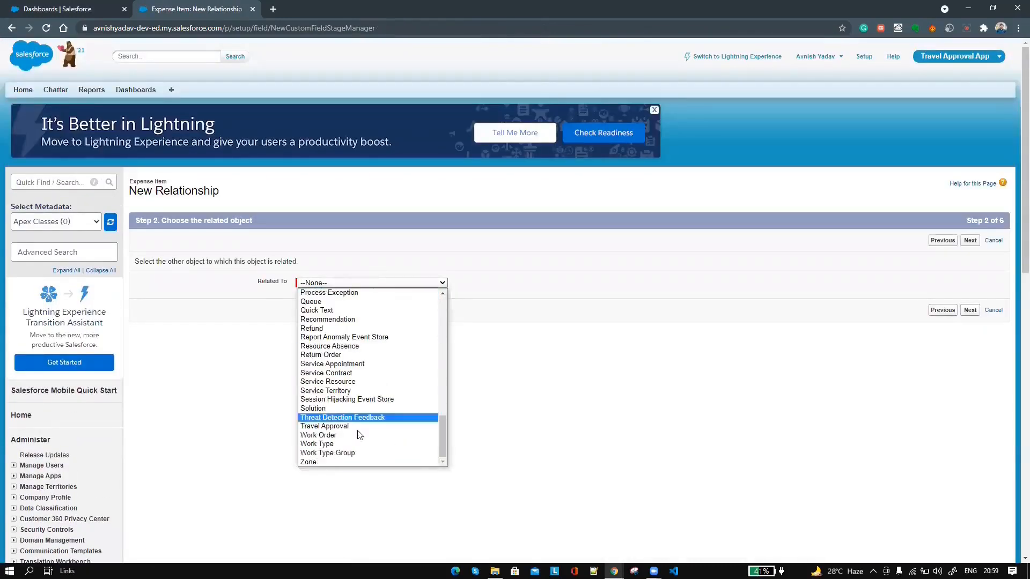
{"action": "left_click", "coordinate": [351, 429]}
{"action": "left_click", "coordinate": [970, 240]}
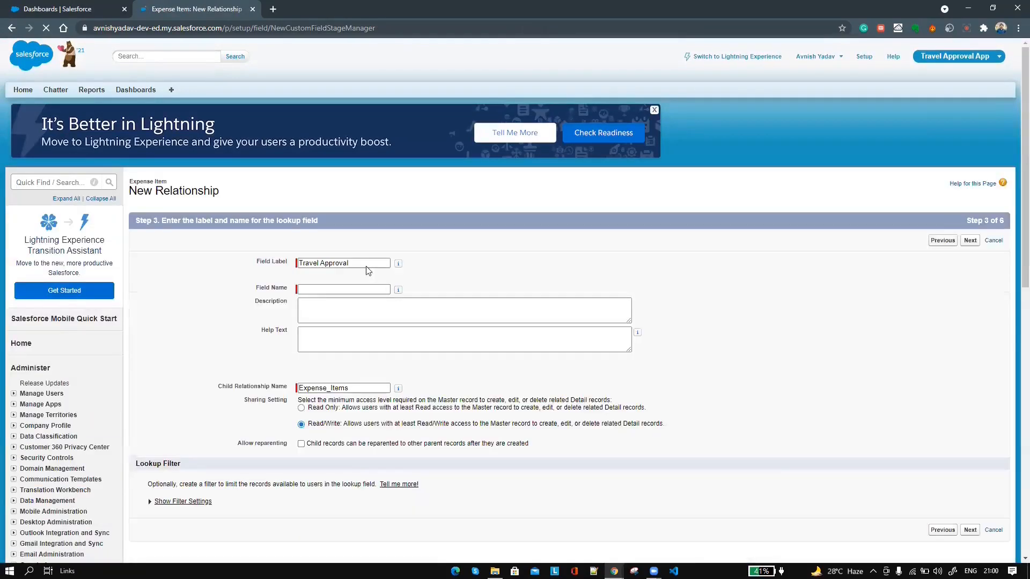
Step: Name the relationship field Travel_Approval, keep the default sharing, security and page layout settings, and save it
{"action": "left_click", "coordinate": [371, 288]}
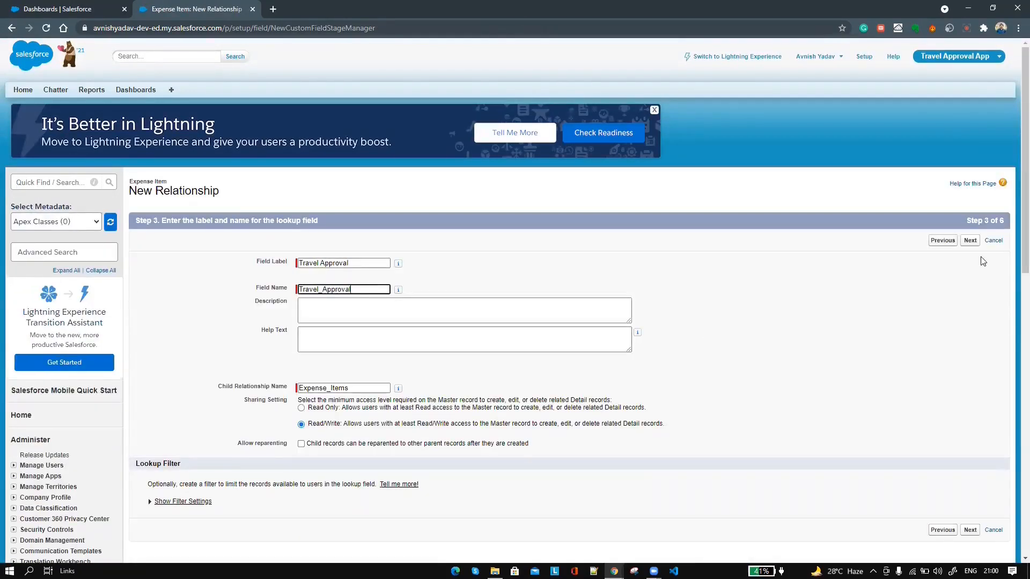
{"action": "left_click", "coordinate": [969, 242]}
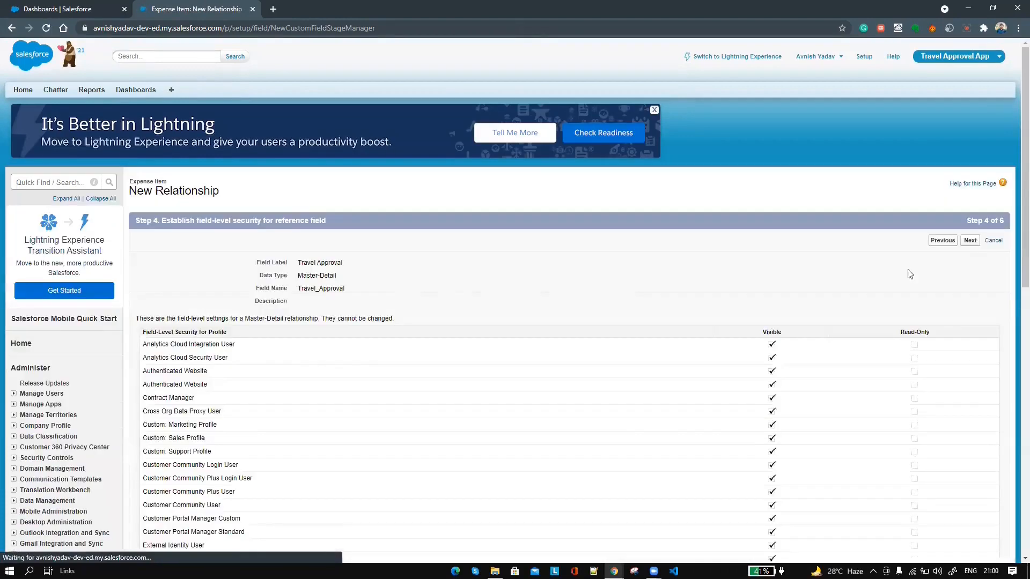
{"action": "left_click", "coordinate": [971, 241]}
{"action": "left_click", "coordinate": [970, 241]}
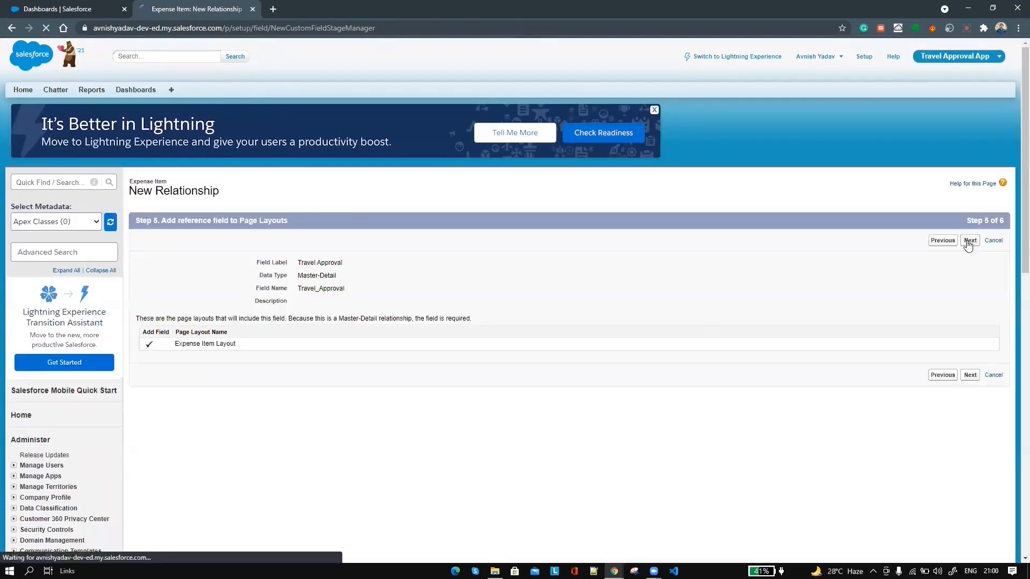
{"action": "left_click", "coordinate": [967, 242]}
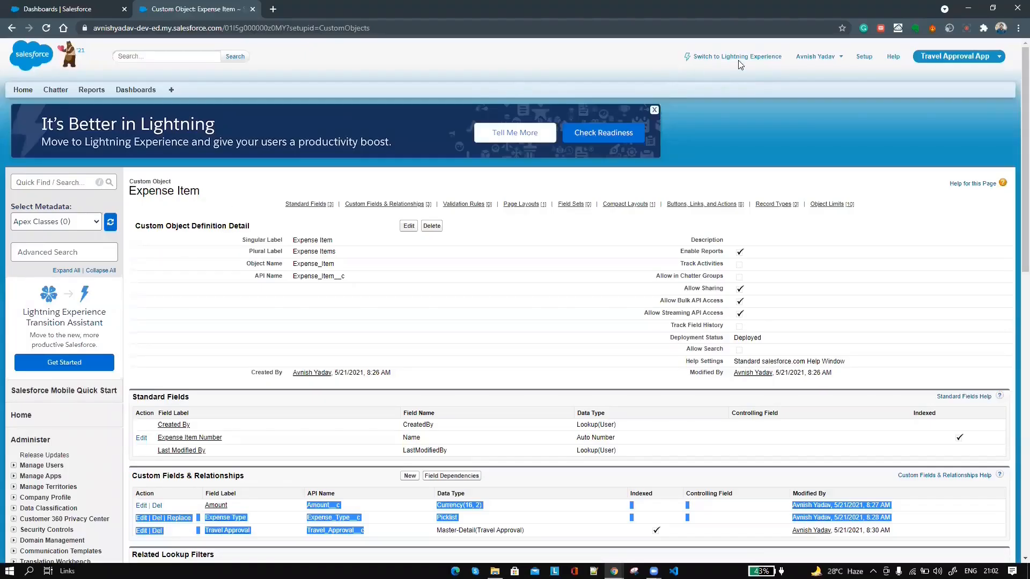
Step: Switch to Lightning Experience and open the Tabs page in Setup
{"action": "left_click", "coordinate": [740, 57]}
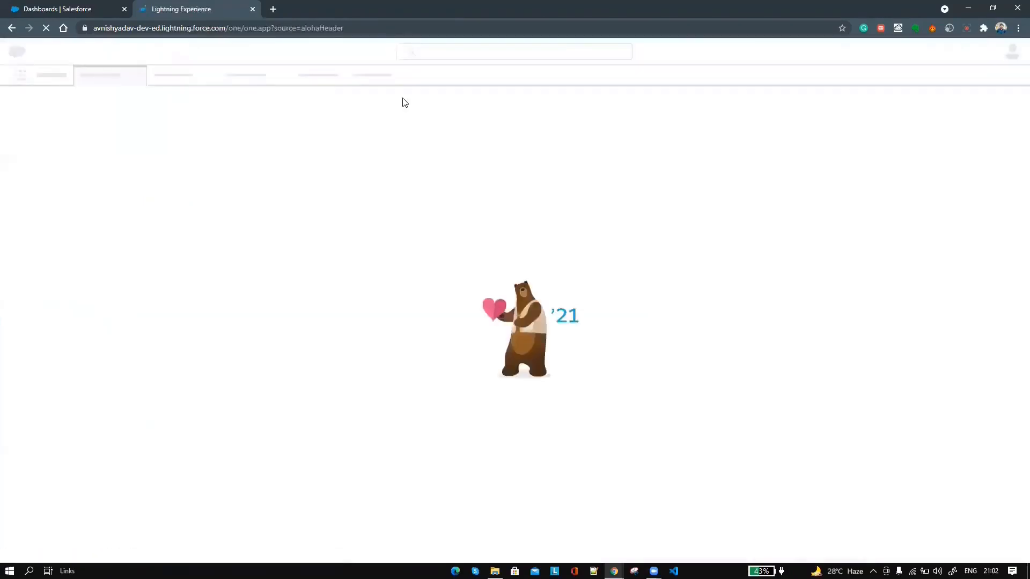
{"action": "left_click", "coordinate": [969, 51]}
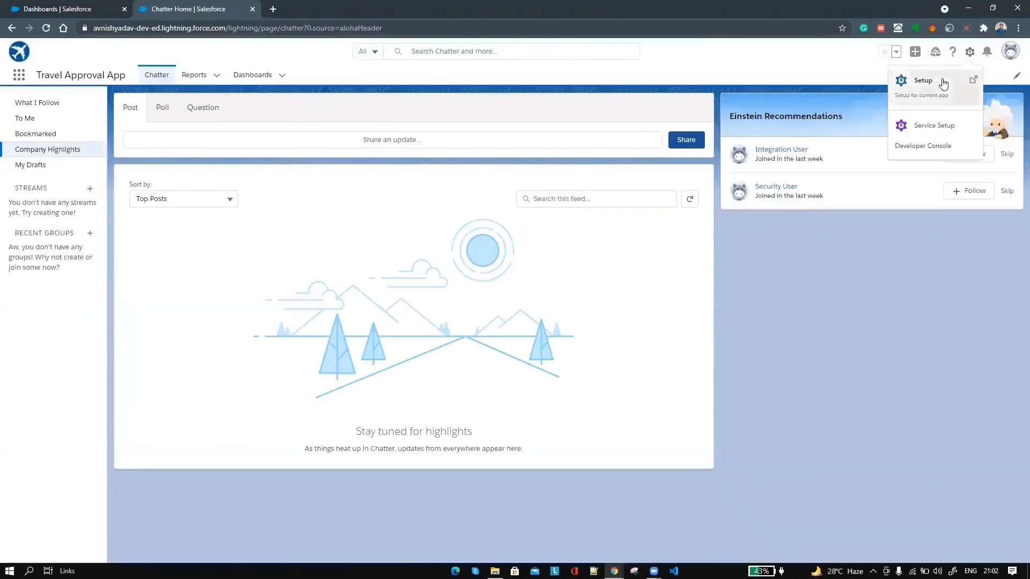
{"action": "left_click", "coordinate": [944, 84]}
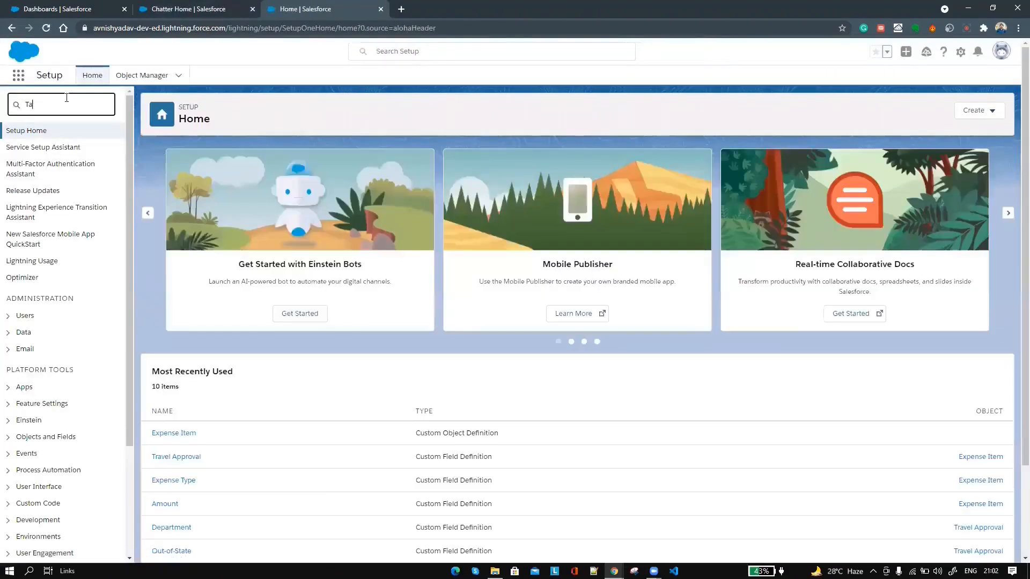
{"action": "type", "text": "bs"}
{"action": "left_click", "coordinate": [40, 166]}
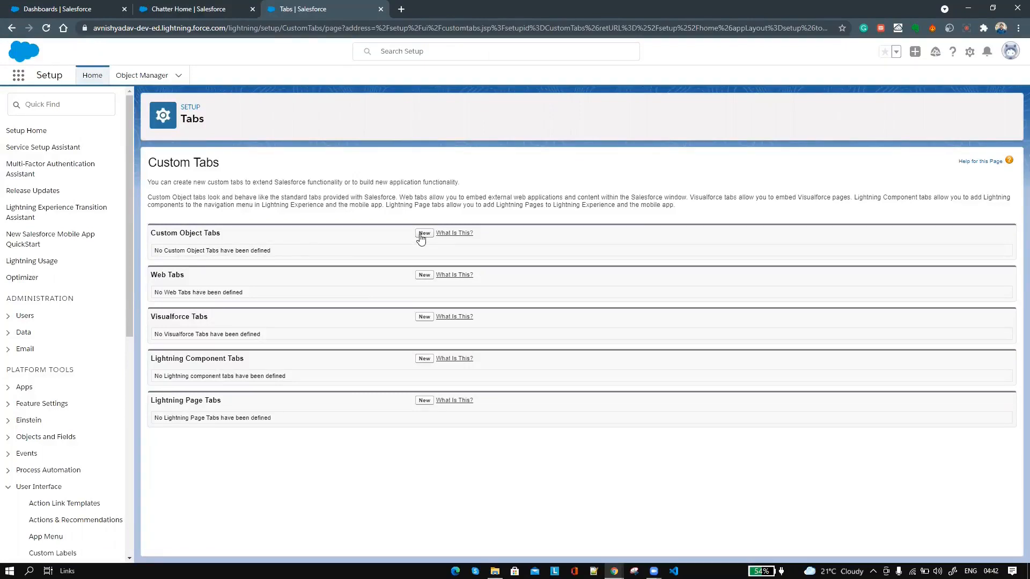
Step: Start a custom object tab for Department with the Bridge tab style, keeping Default On visibility for all profiles
{"action": "left_click", "coordinate": [422, 235]}
{"action": "left_click", "coordinate": [360, 247]}
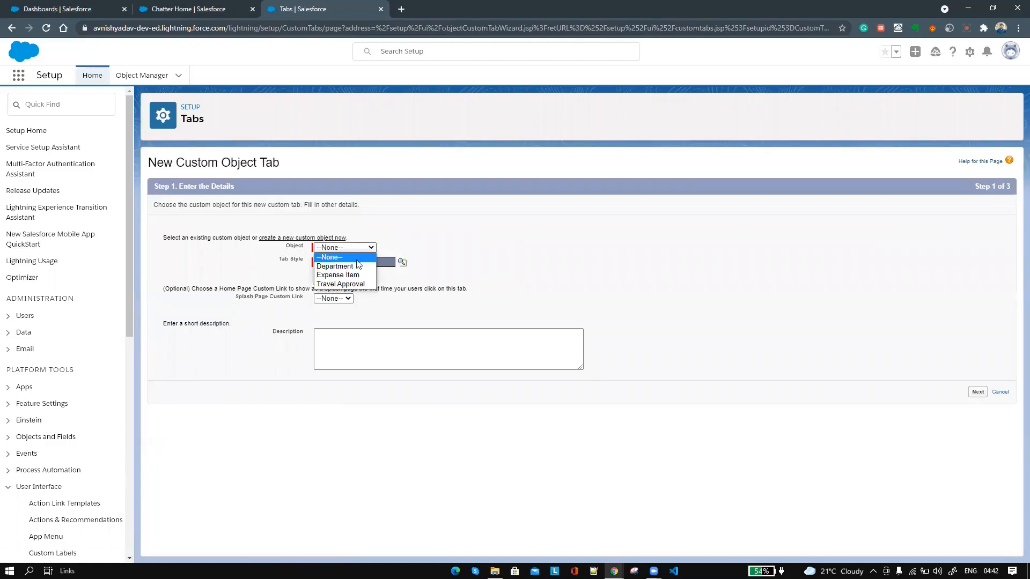
{"action": "left_click", "coordinate": [357, 266]}
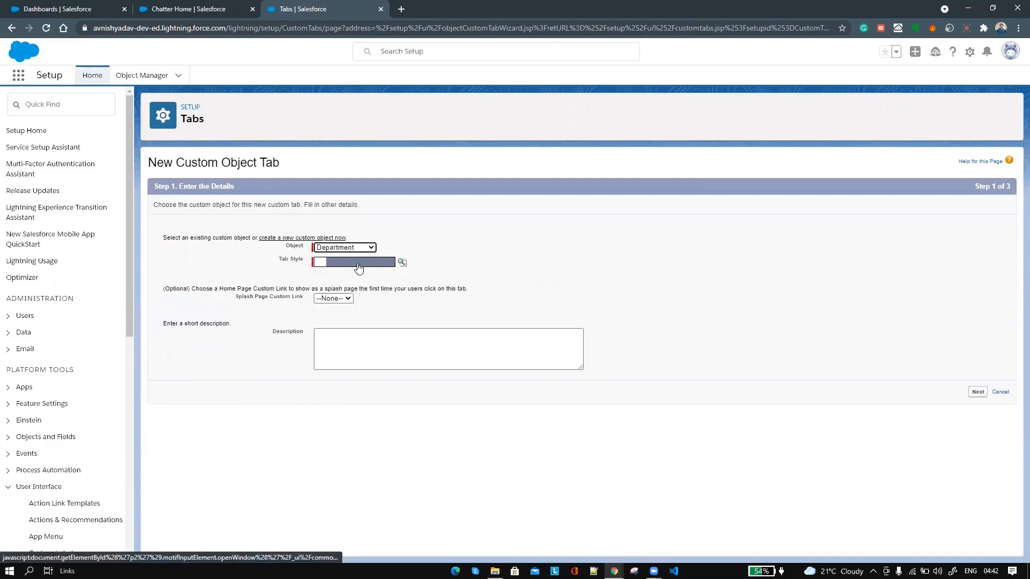
{"action": "left_click", "coordinate": [358, 266]}
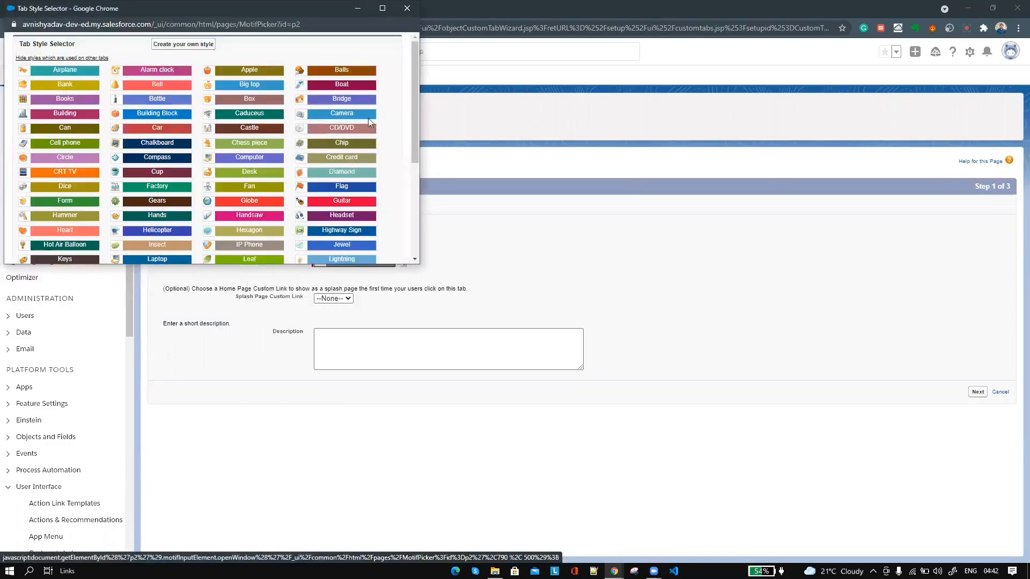
{"action": "left_click", "coordinate": [347, 97]}
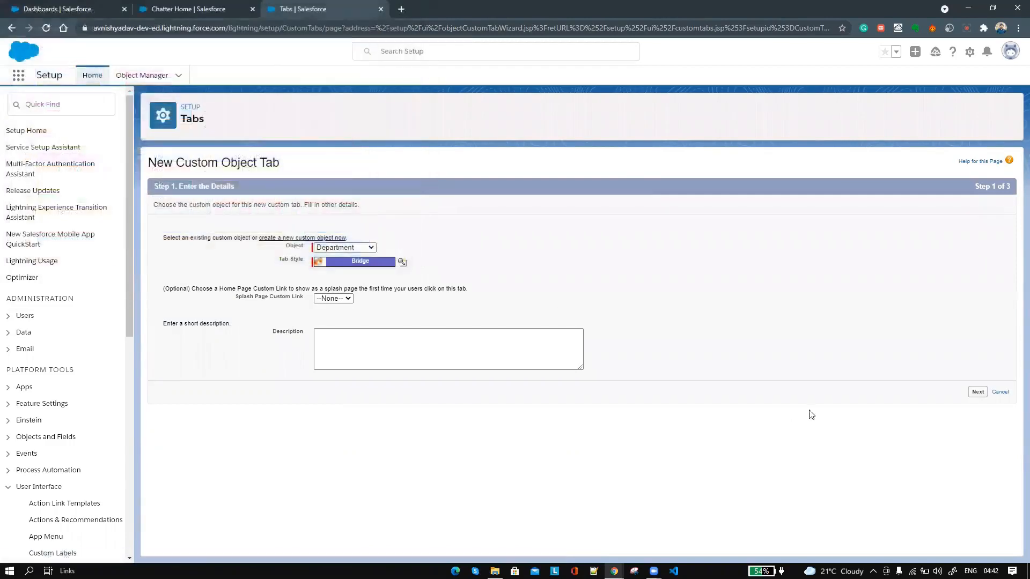
{"action": "left_click", "coordinate": [977, 392]}
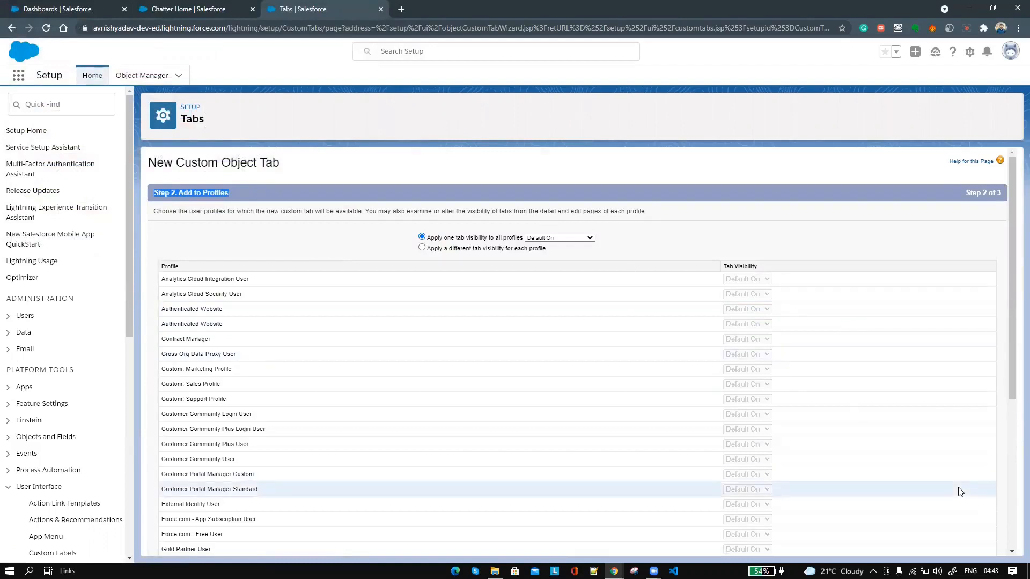
{"action": "scroll", "coordinate": [958, 488], "scroll_direction": "down", "scroll_amount": 5}
{"action": "left_click", "coordinate": [969, 544]}
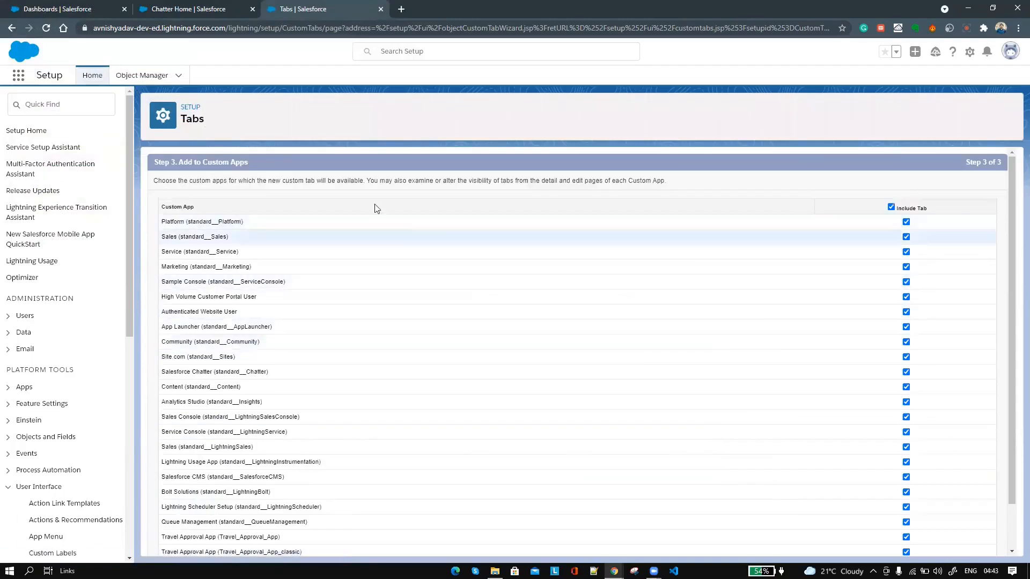
Step: Exclude the Department tab from all custom apps except Travel Approval App (Travel_Approval_App), and save the tab
{"action": "triple_click", "coordinate": [211, 162]}
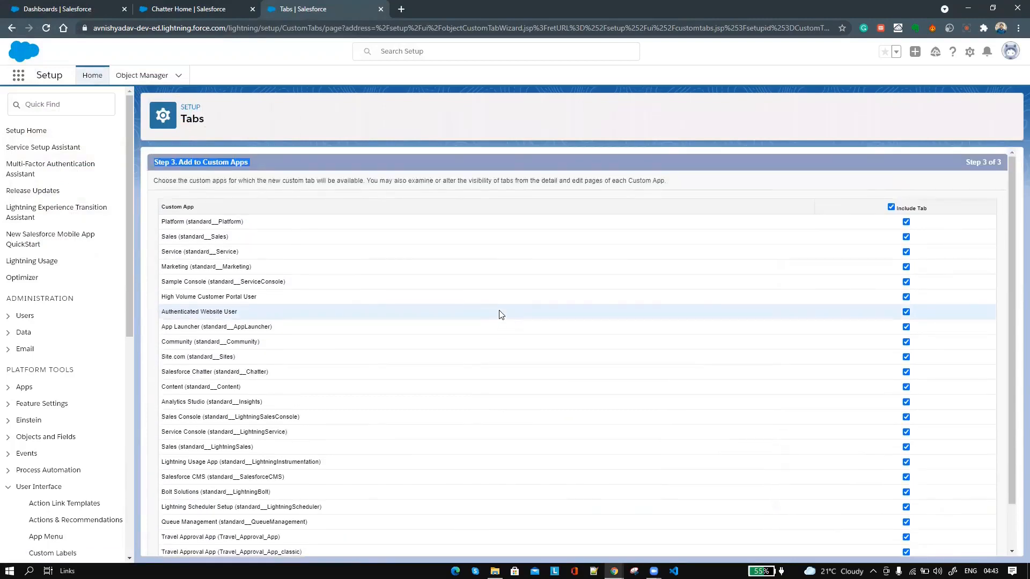
{"action": "scroll", "coordinate": [502, 315], "scroll_direction": "down", "scroll_amount": 1}
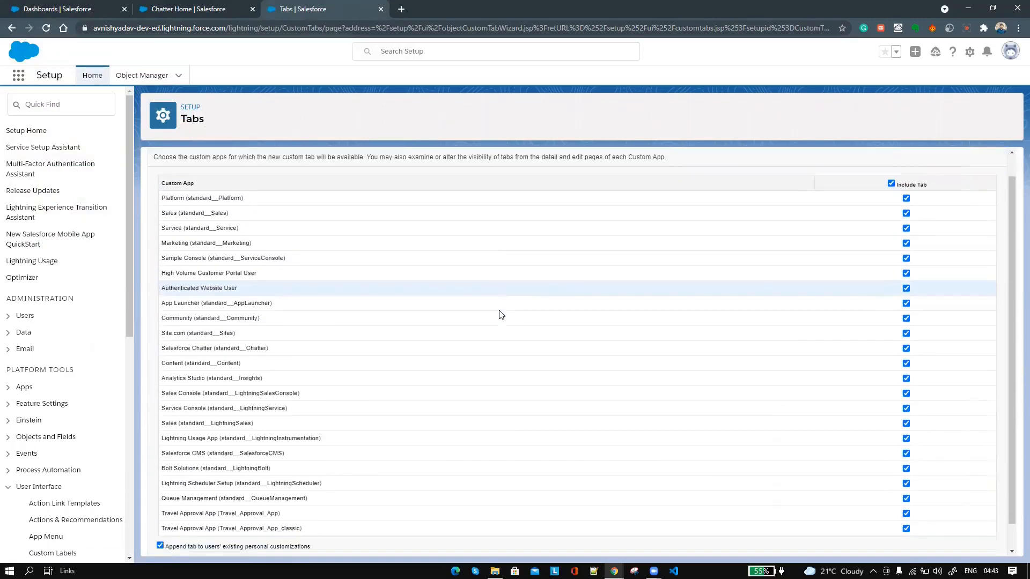
{"action": "scroll", "coordinate": [501, 315], "scroll_direction": "up", "scroll_amount": 1}
{"action": "left_click", "coordinate": [891, 207]}
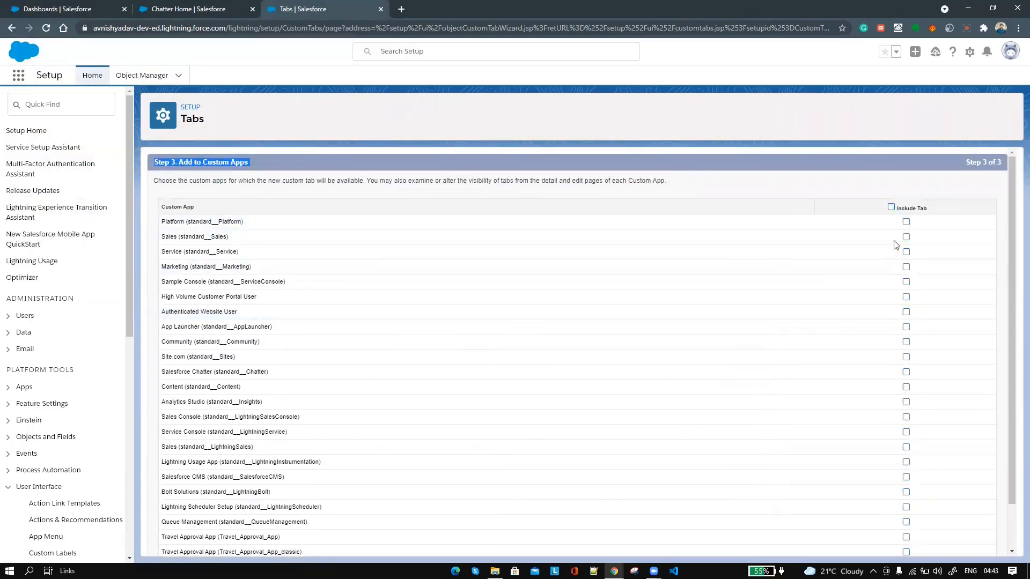
{"action": "scroll", "coordinate": [864, 356], "scroll_direction": "down", "scroll_amount": 1}
{"action": "triple_click", "coordinate": [266, 487]}
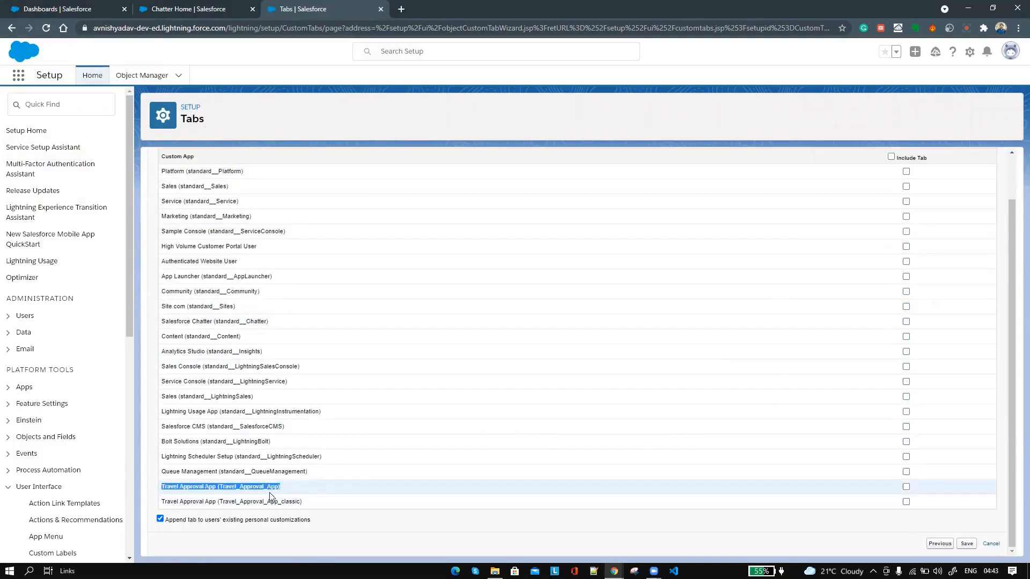
{"action": "triple_click", "coordinate": [271, 502]}
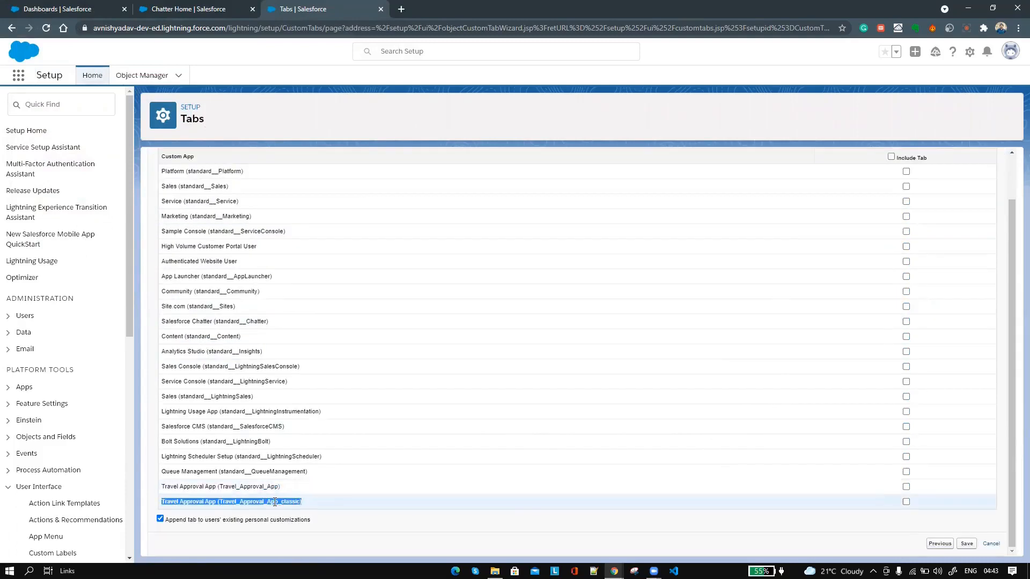
{"action": "left_click", "coordinate": [906, 487]}
{"action": "left_click", "coordinate": [967, 544]}
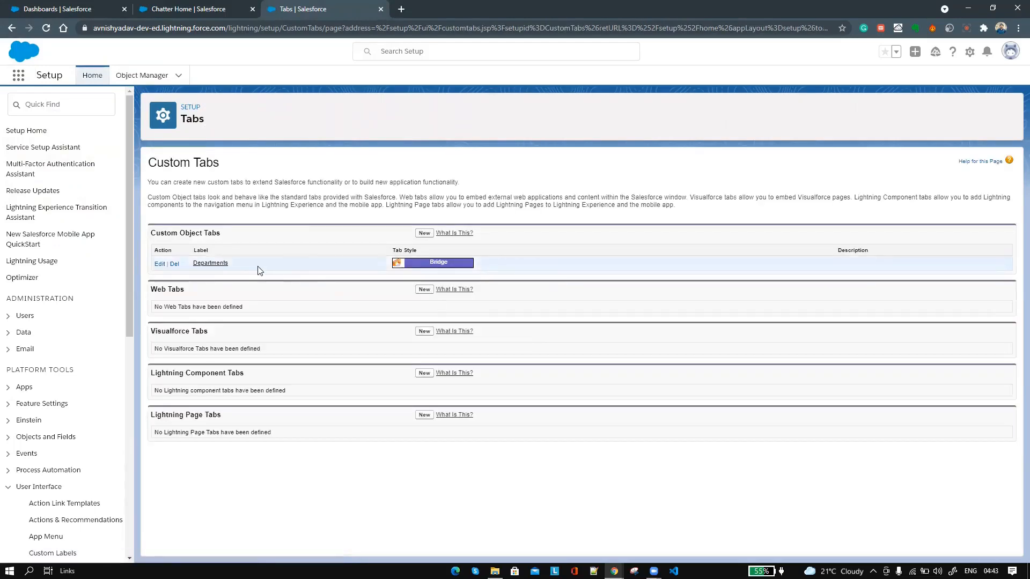
{"action": "left_click_drag", "start_coordinate": [259, 268], "coordinate": [186, 267]}
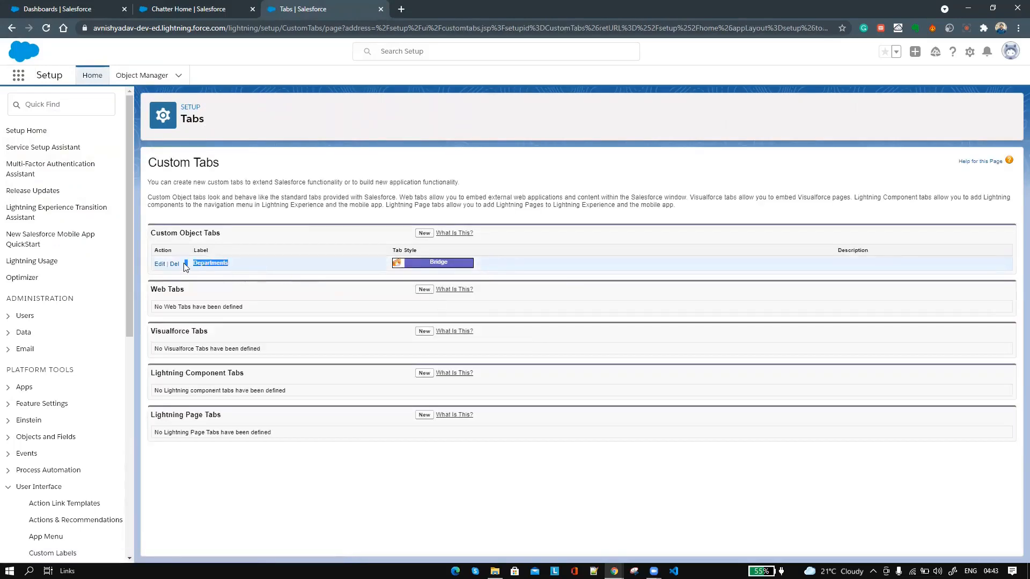
Step: Start a custom object tab for Travel Approval with the Airplane tab style, keeping Default On visibility for all profiles
{"action": "left_click", "coordinate": [424, 234]}
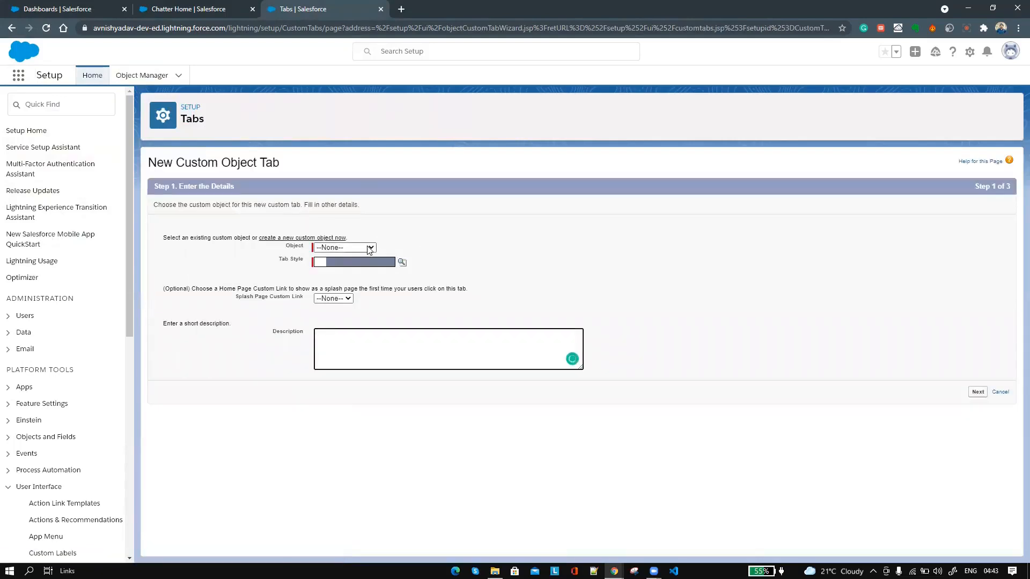
{"action": "left_click", "coordinate": [369, 251]}
{"action": "left_click", "coordinate": [363, 271]}
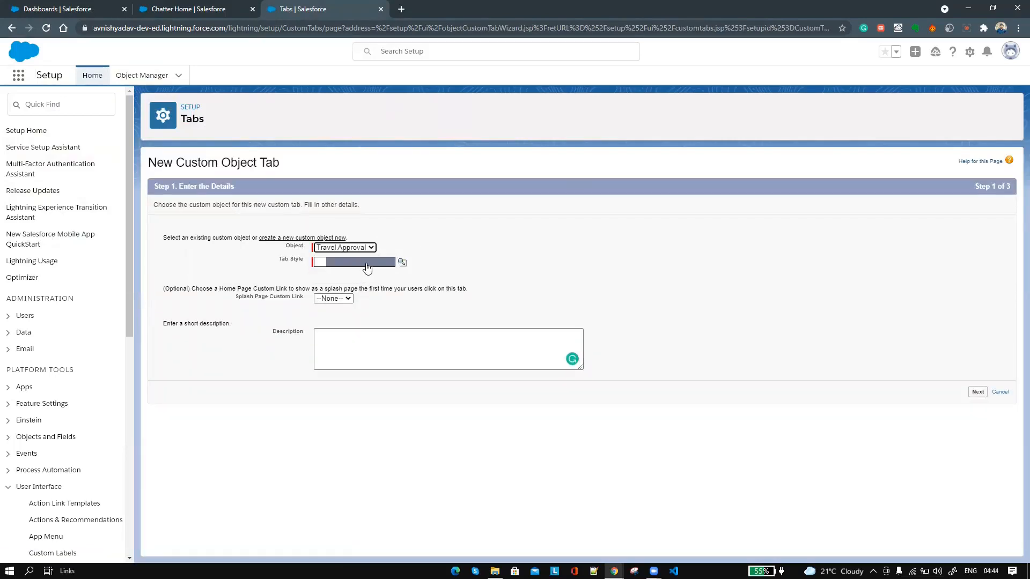
{"action": "left_click", "coordinate": [368, 267]}
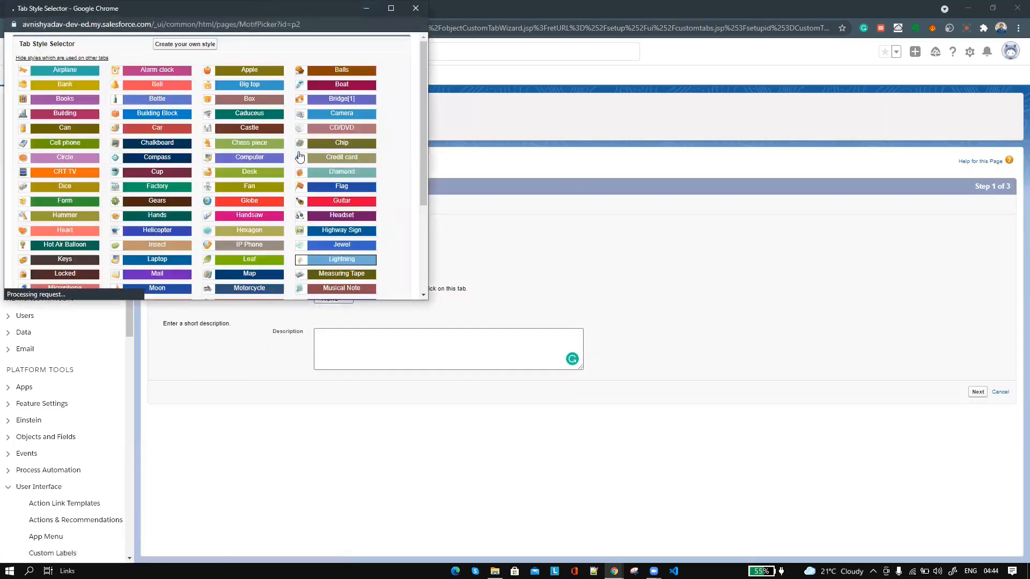
{"action": "left_click", "coordinate": [77, 72]}
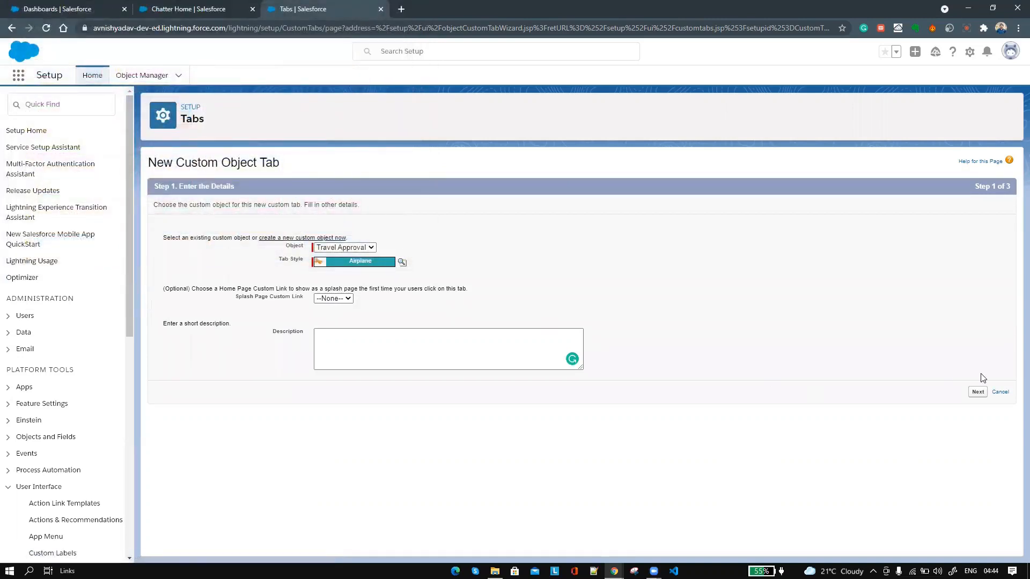
{"action": "left_click", "coordinate": [978, 392]}
{"action": "scroll", "coordinate": [912, 386], "scroll_direction": "down", "scroll_amount": 5}
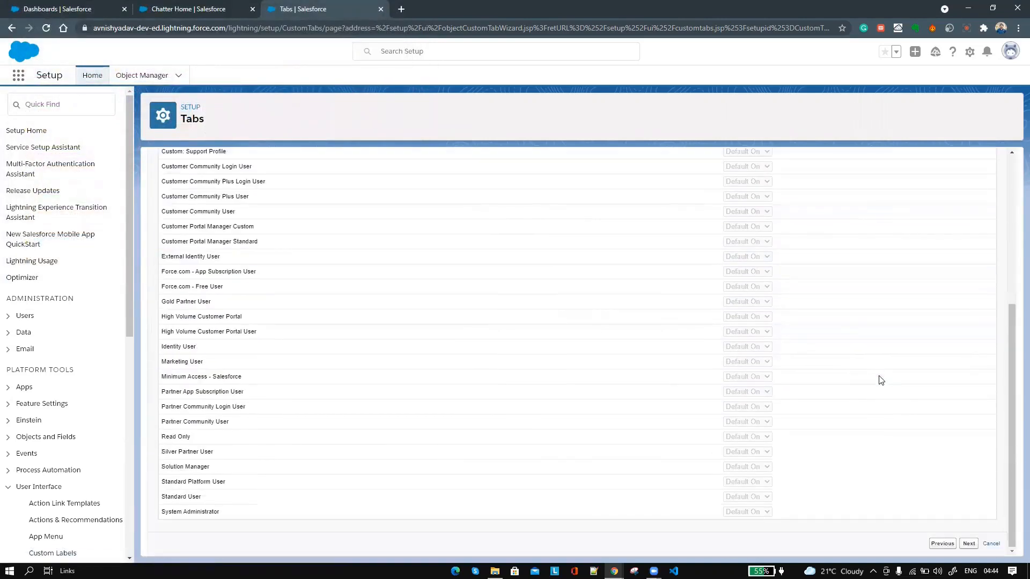
{"action": "left_click", "coordinate": [969, 543]}
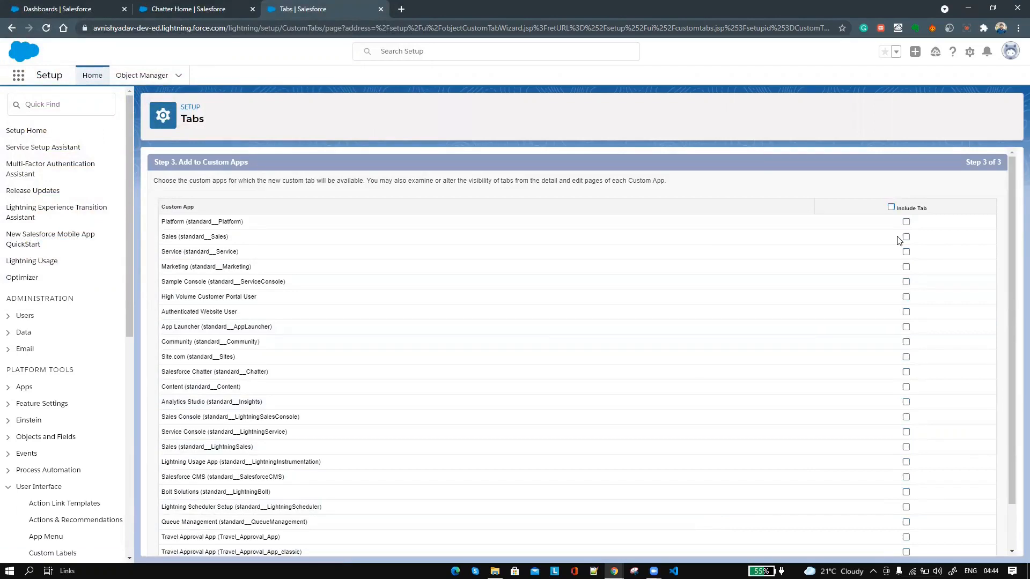
Step: Include the Travel Approval tab in Travel Approval App (Travel_Approval_App) and save the tab
{"action": "scroll", "coordinate": [909, 491], "scroll_direction": "down", "scroll_amount": 1}
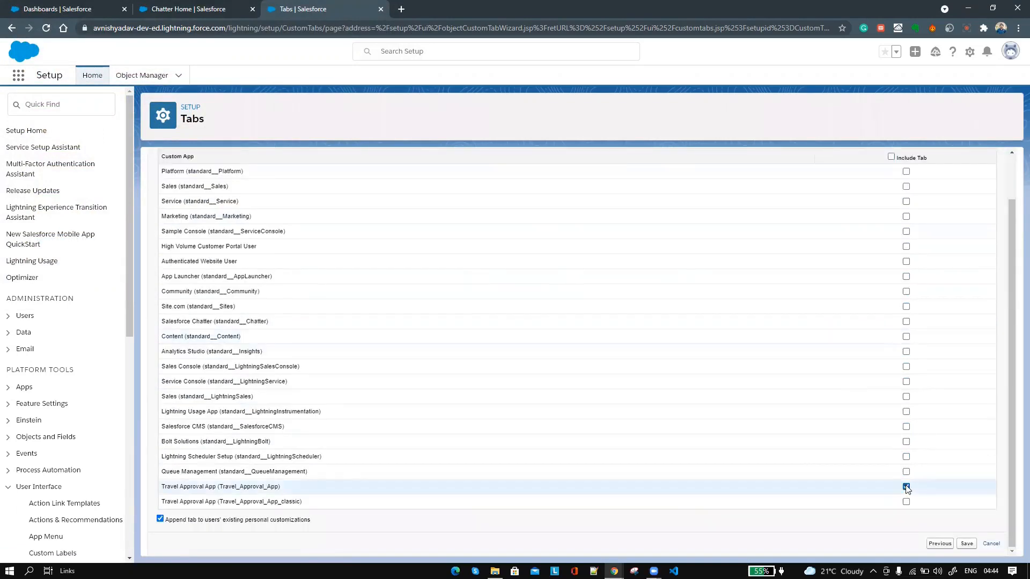
{"action": "left_click", "coordinate": [906, 502]}
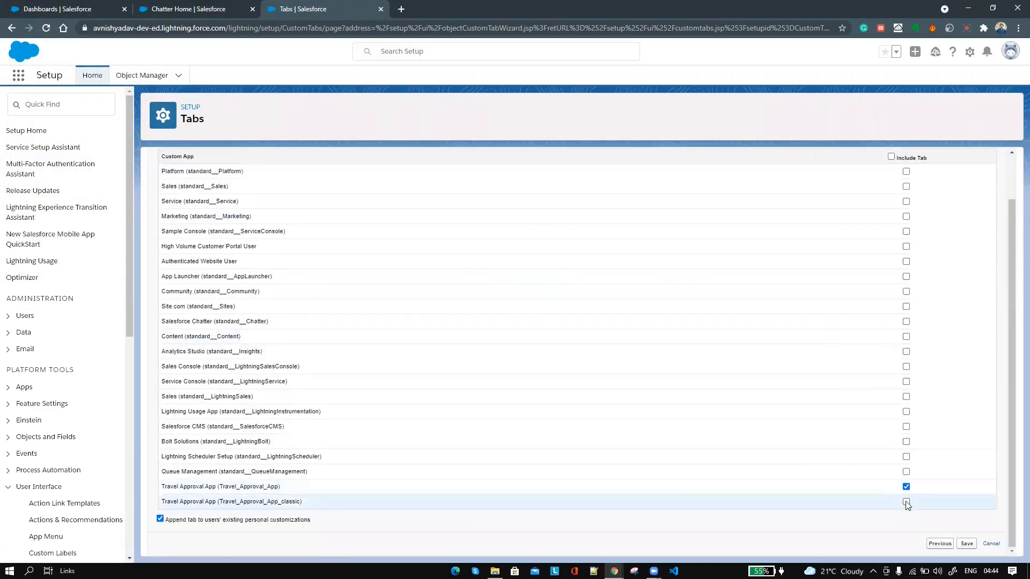
{"action": "left_click", "coordinate": [964, 544]}
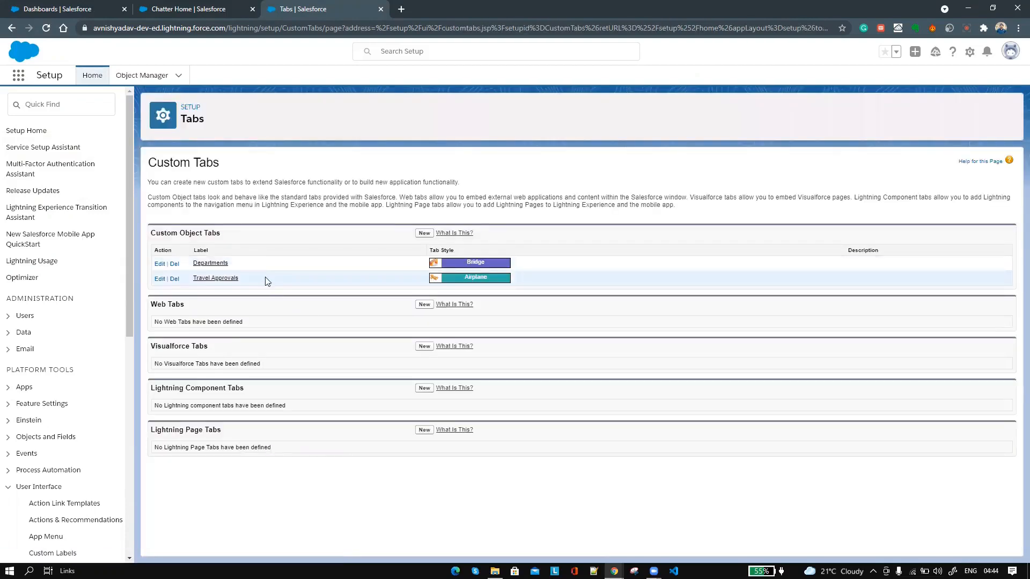
Step: Open the Travel Approval App and check its Departments and Travel Approvals tabs
{"action": "left_click", "coordinate": [18, 74]}
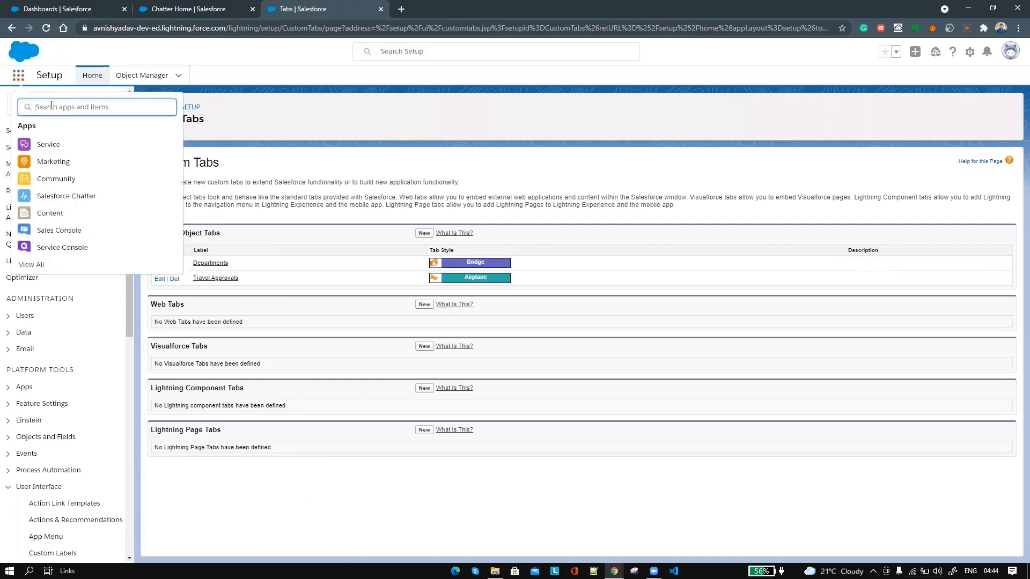
{"action": "type", "text": "travel"}
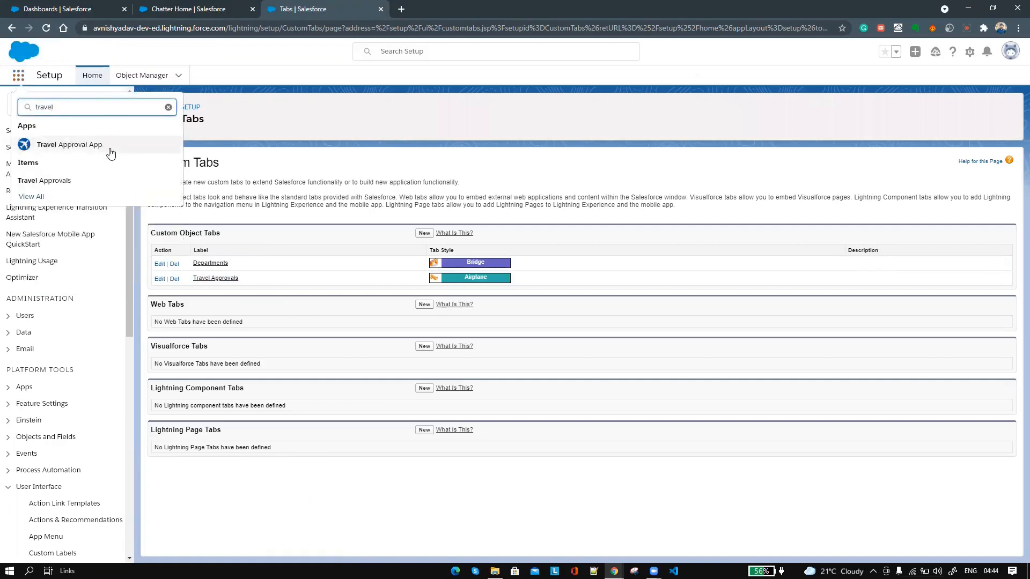
{"action": "left_click", "coordinate": [81, 144]}
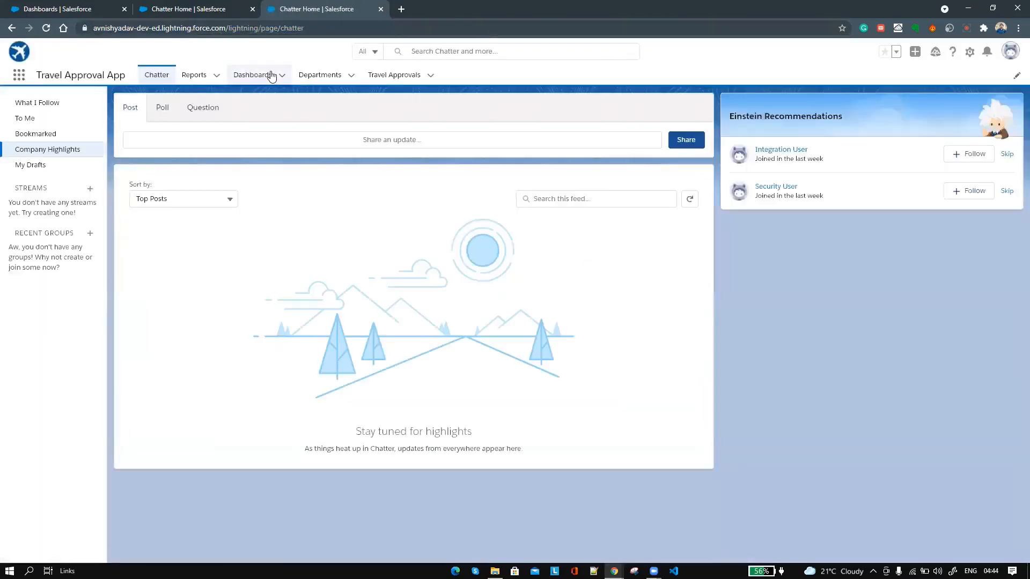
{"action": "left_click", "coordinate": [325, 75]}
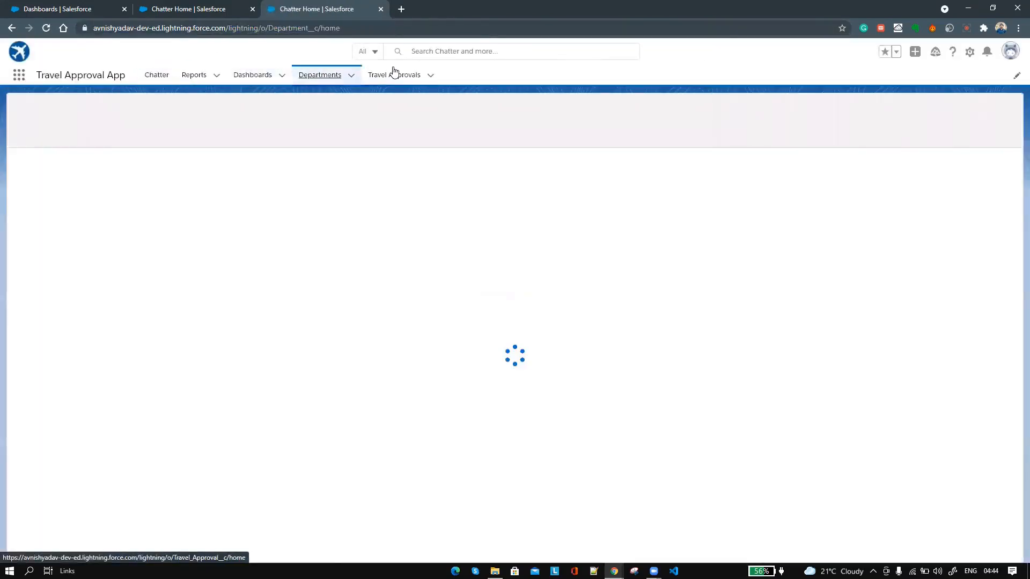
{"action": "left_click", "coordinate": [395, 75]}
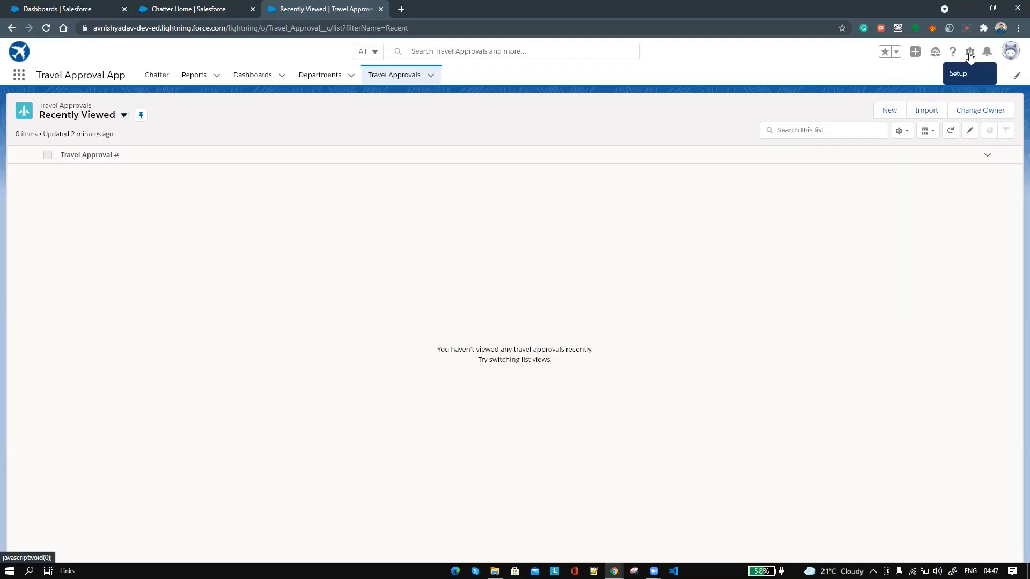
Step: Find the Data Import Wizard in Setup and launch it
{"action": "left_click", "coordinate": [969, 53]}
{"action": "left_click", "coordinate": [932, 86]}
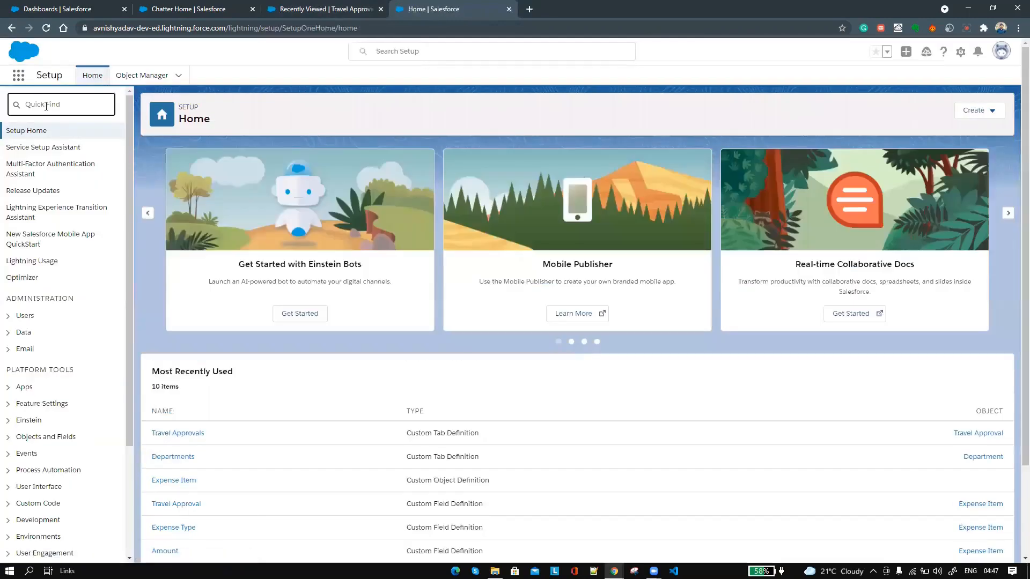
{"action": "type", "text": "Da"}
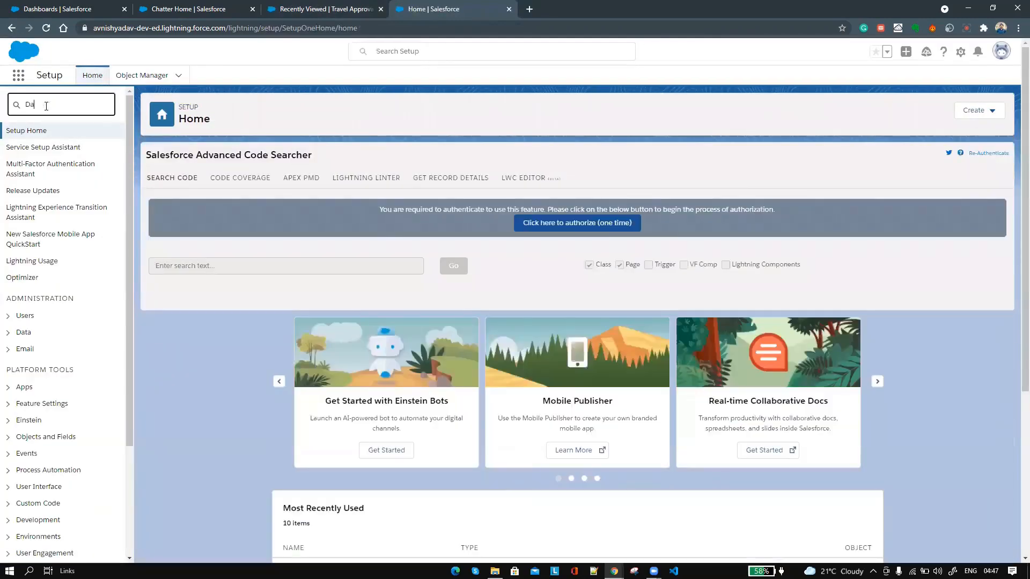
{"action": "type", "text": "ta im"}
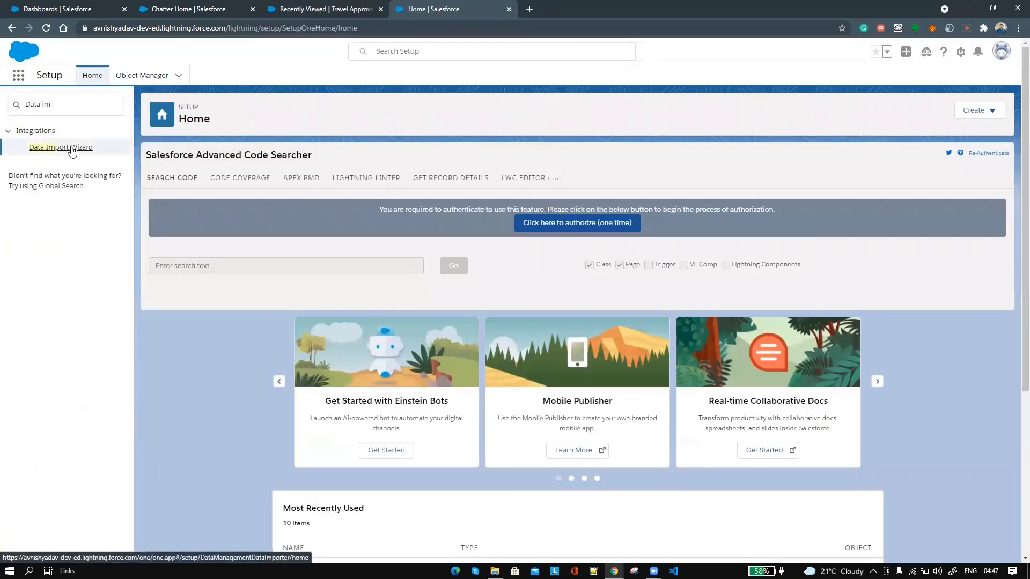
{"action": "left_click", "coordinate": [72, 150]}
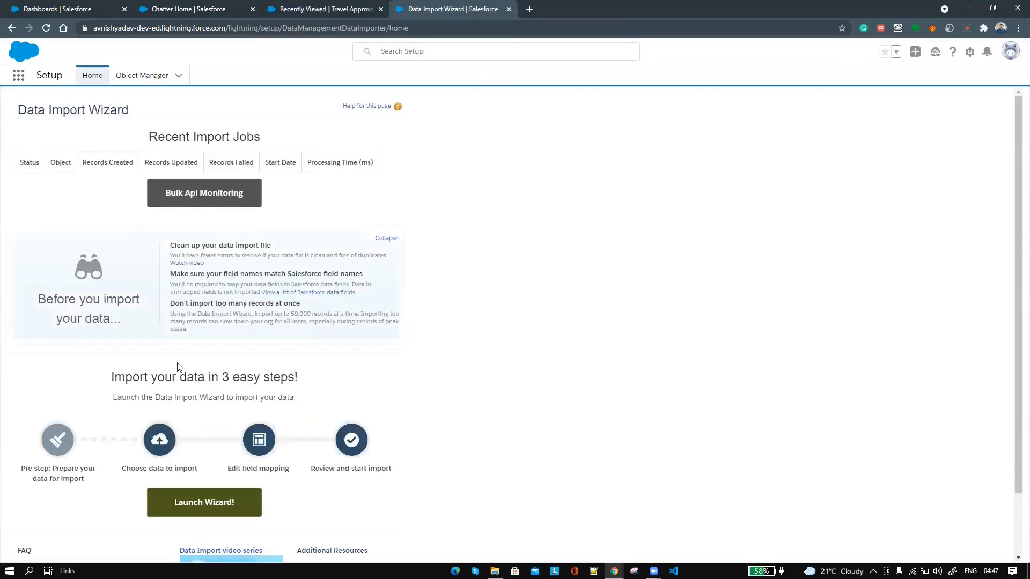
{"action": "left_click", "coordinate": [221, 511]}
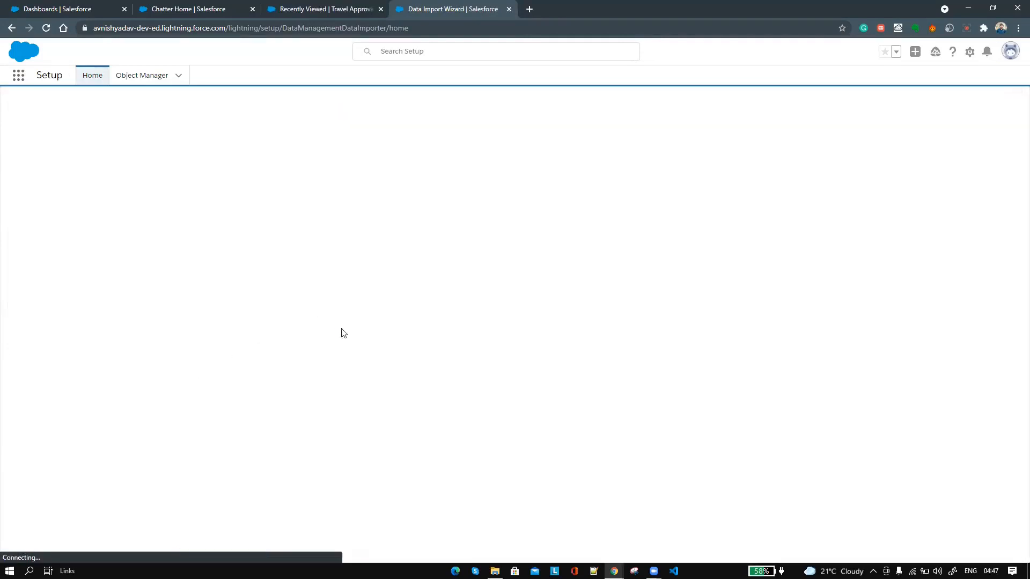
Step: Set the import to add new records to the Departments custom object
{"action": "left_click", "coordinate": [154, 234]}
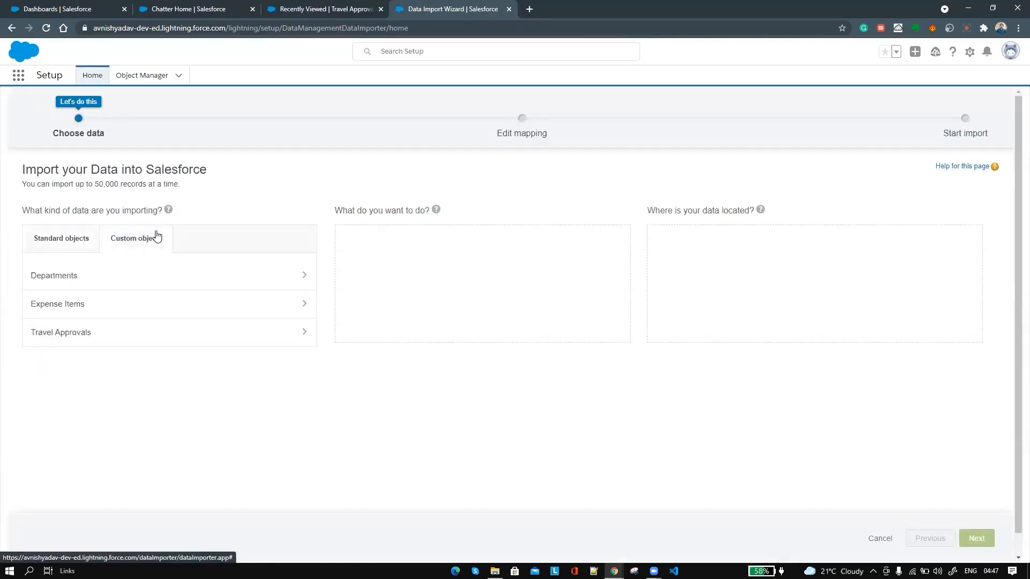
{"action": "left_click", "coordinate": [74, 282]}
{"action": "left_click", "coordinate": [374, 239]}
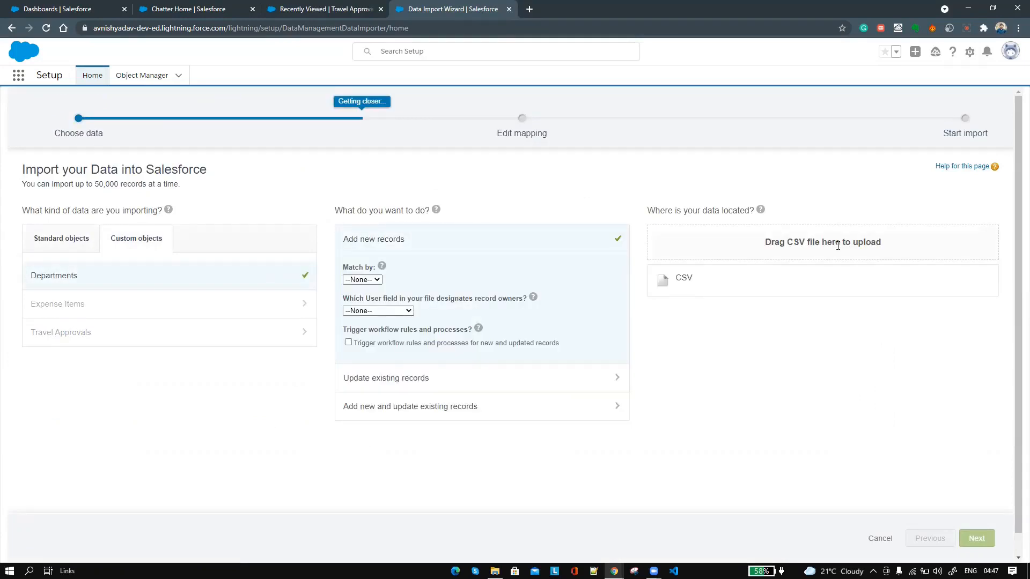
Step: Choose the Departments CSV file from the Travel App folder as the import source, showing all file types
{"action": "left_click", "coordinate": [695, 279]}
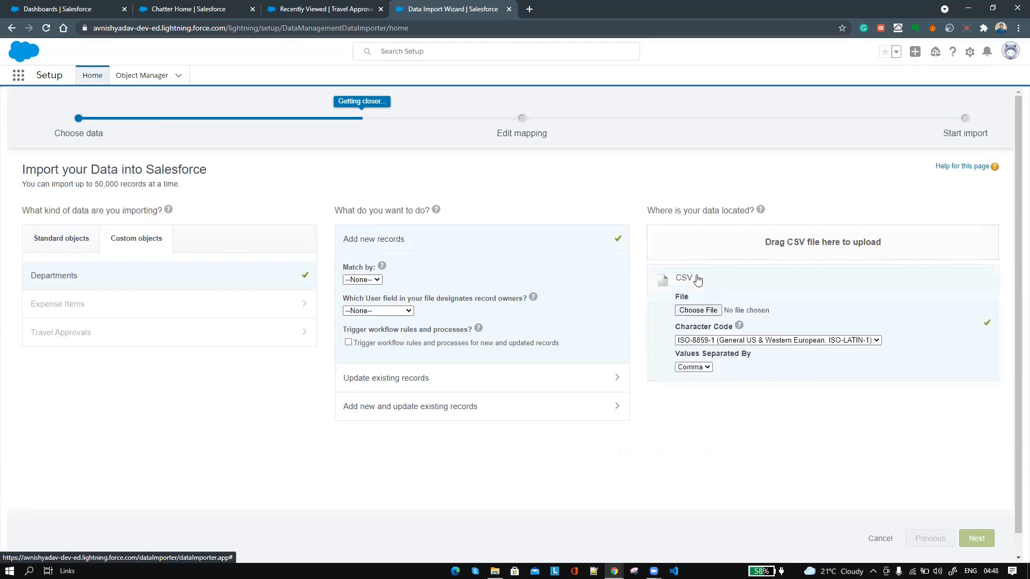
{"action": "left_click", "coordinate": [699, 310]}
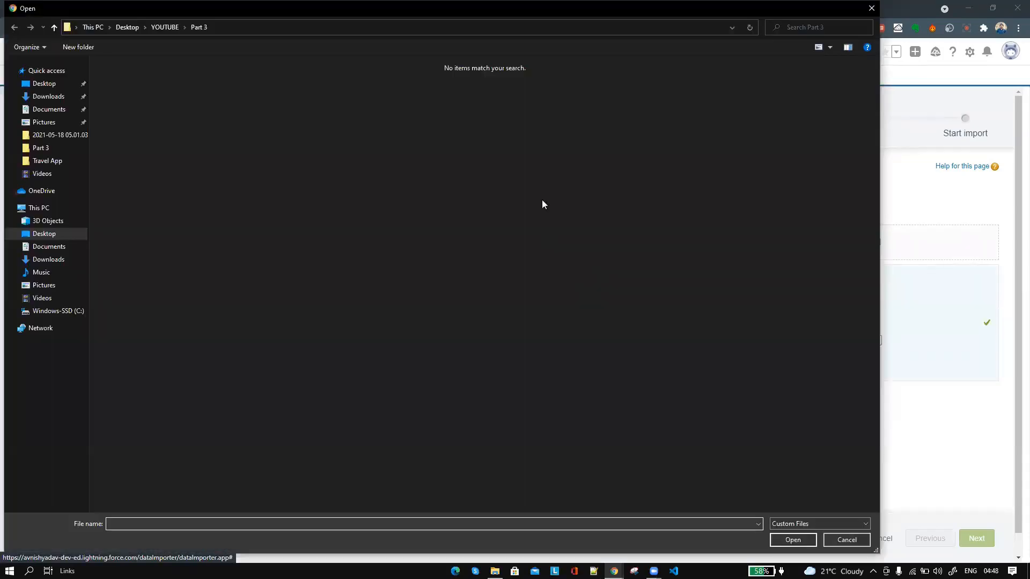
{"action": "left_click", "coordinate": [54, 161]}
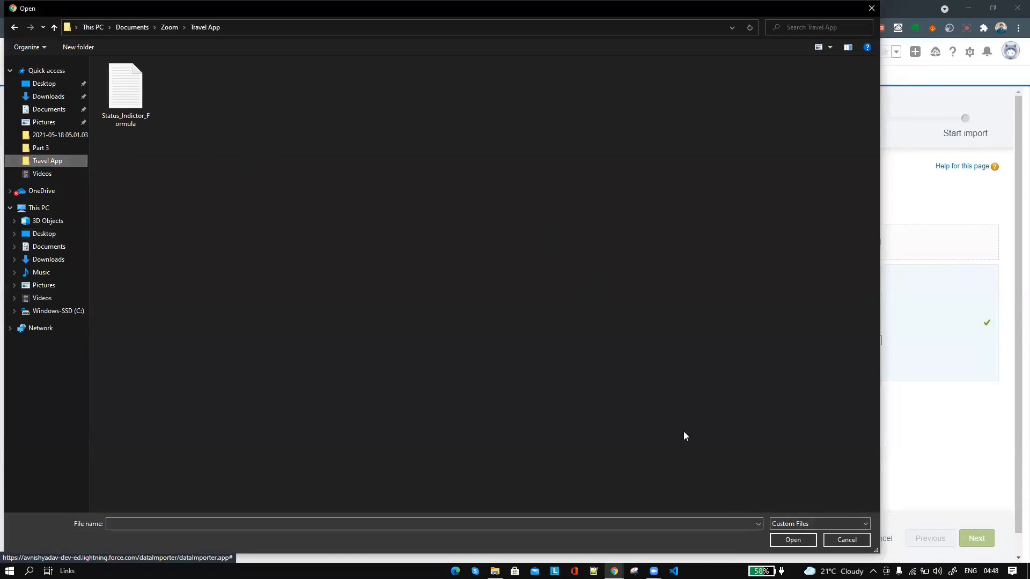
{"action": "left_click", "coordinate": [801, 527]}
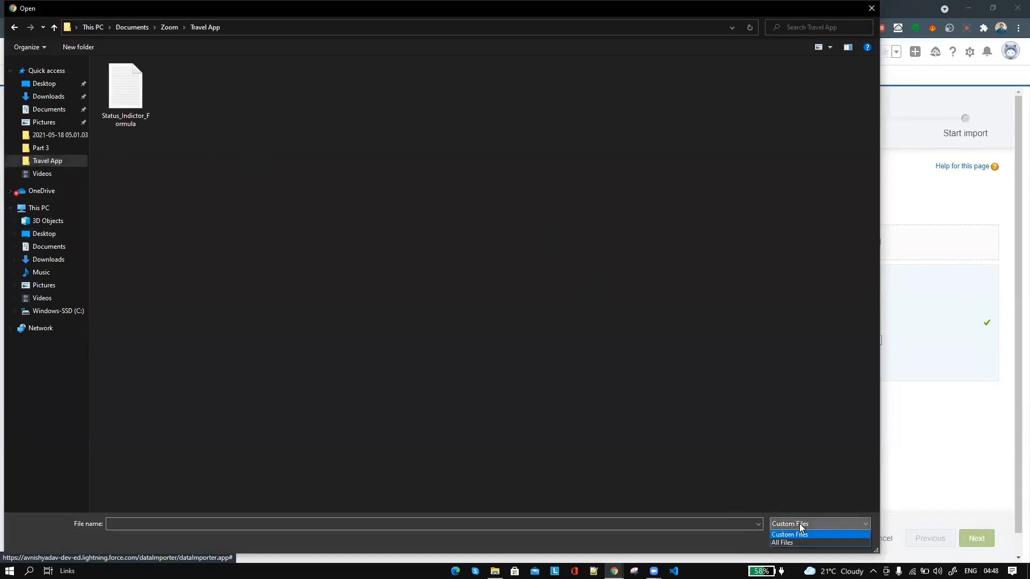
{"action": "left_click", "coordinate": [798, 540]}
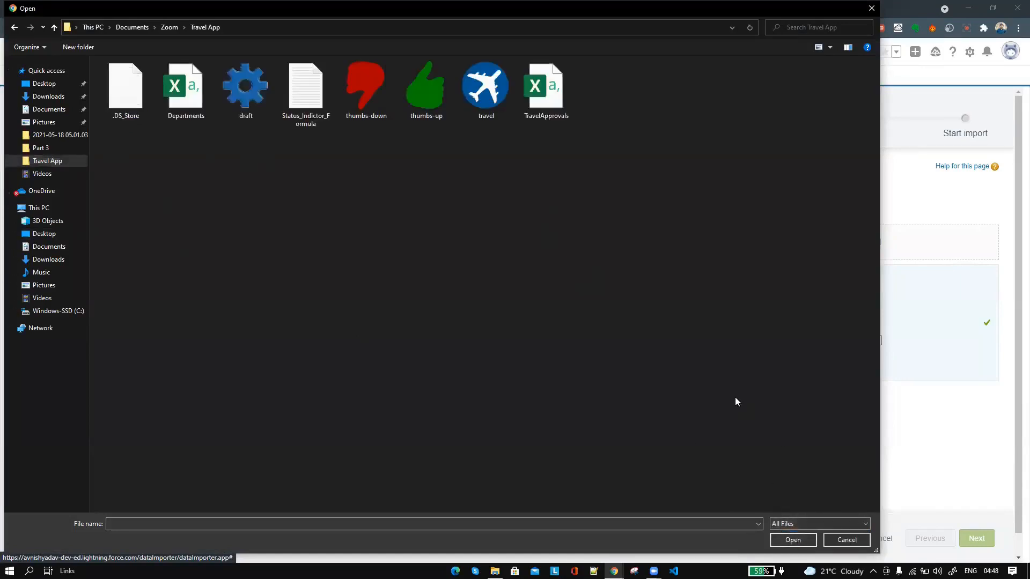
{"action": "double_click", "coordinate": [191, 109]}
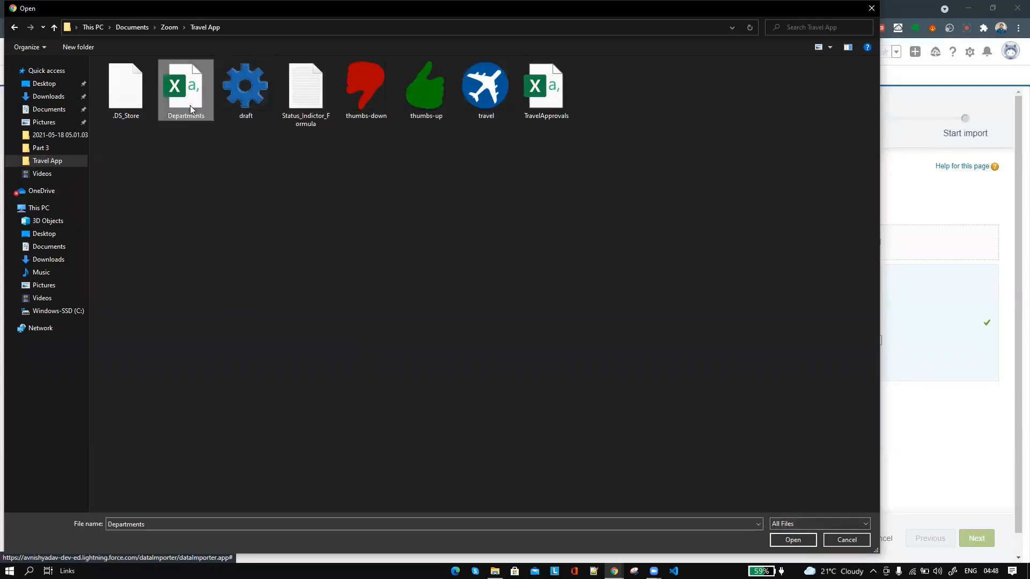
Step: Accept the automatic mapping of Department Name and Department Code, and start the Departments import
{"action": "left_click", "coordinate": [977, 538]}
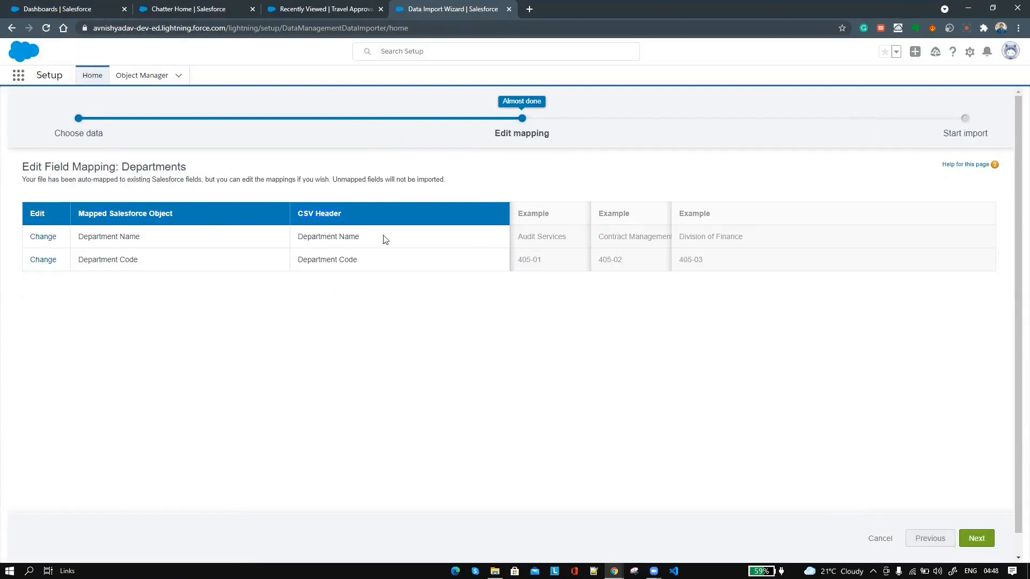
{"action": "left_click", "coordinate": [974, 534]}
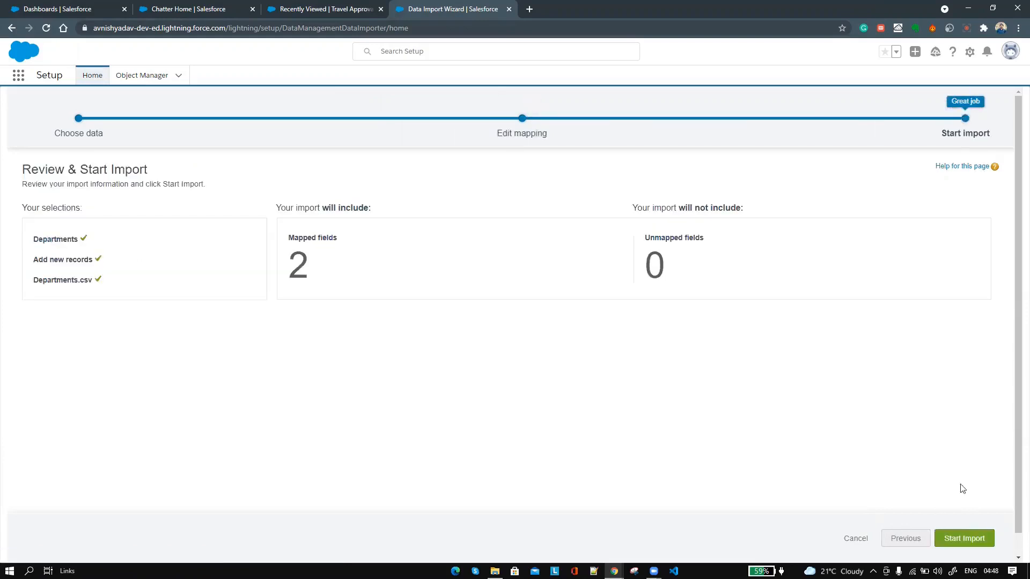
{"action": "left_click", "coordinate": [972, 539]}
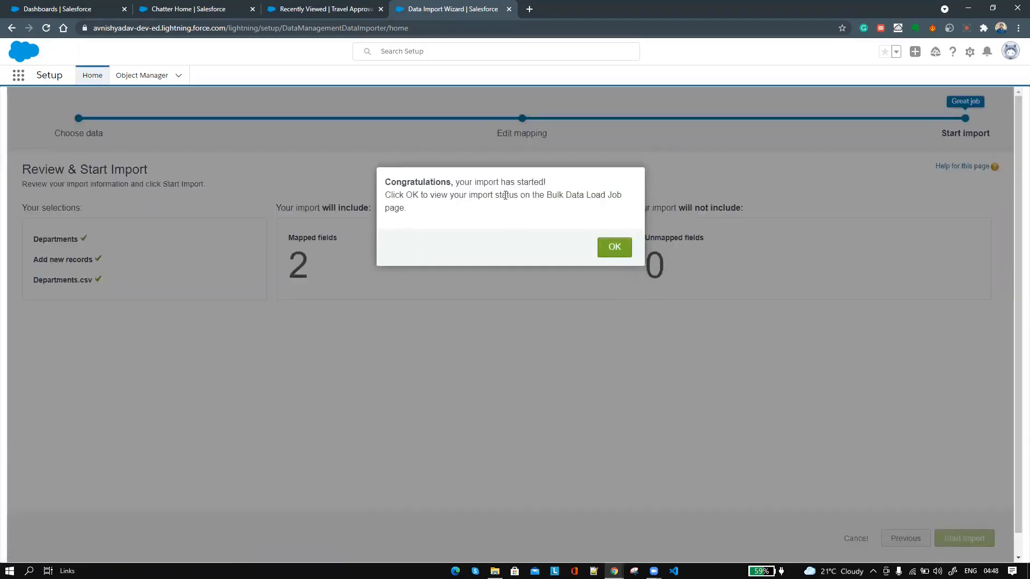
{"action": "left_click", "coordinate": [624, 249]}
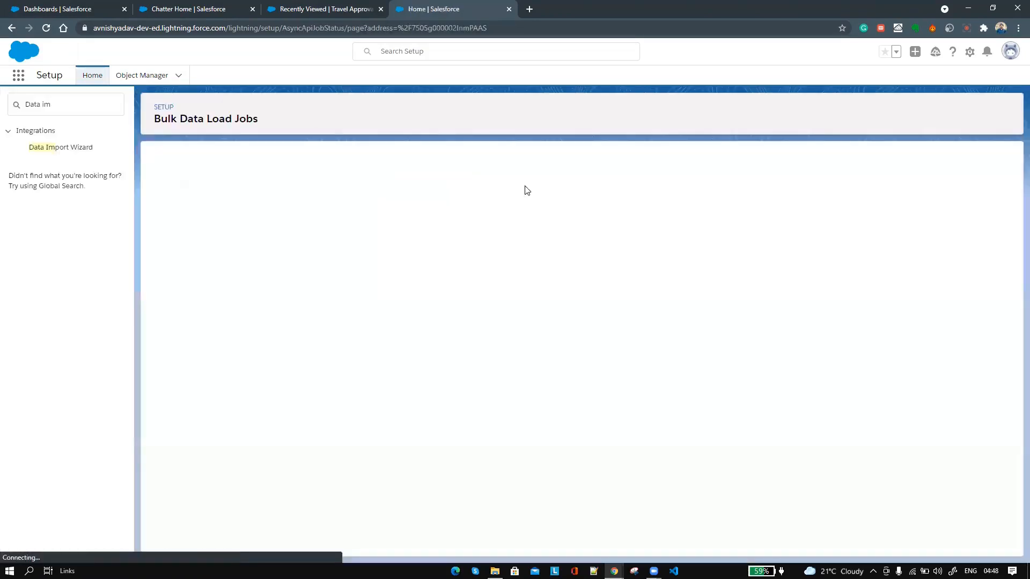
Step: Switch to the Travel Approval App and show the All list view of Departments to check the imported records
{"action": "left_click", "coordinate": [304, 6]}
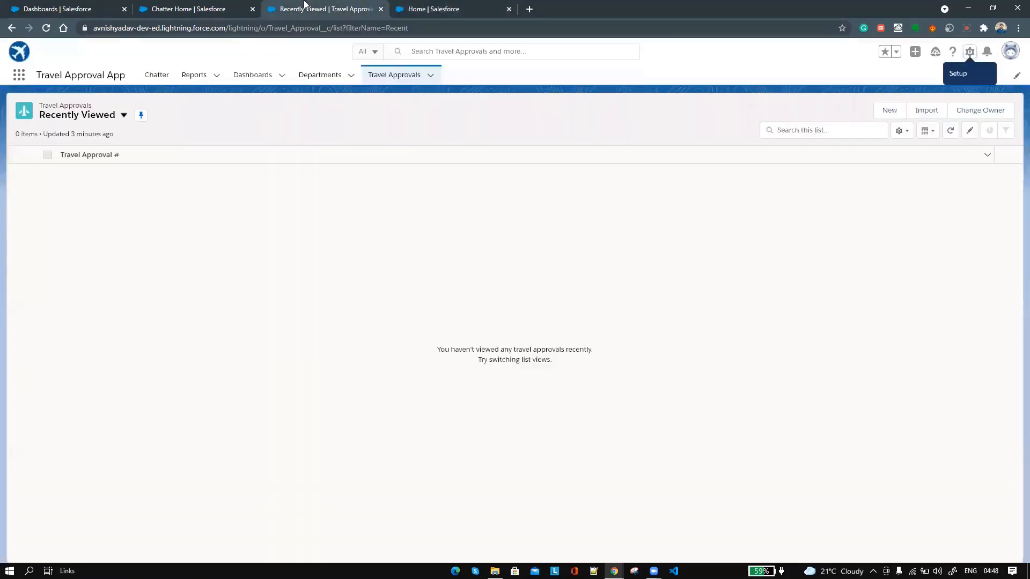
{"action": "left_click", "coordinate": [322, 80]}
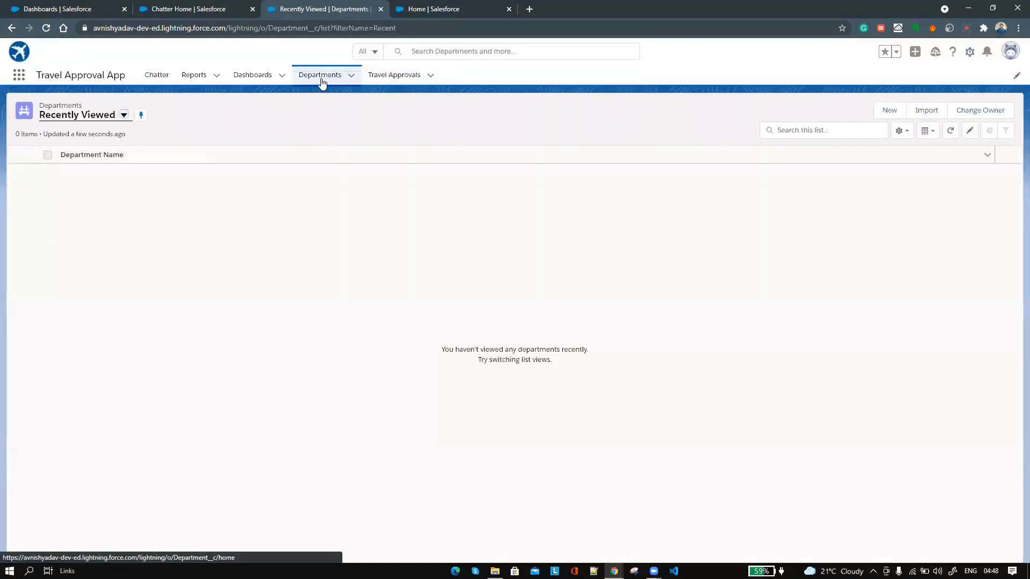
{"action": "left_click", "coordinate": [124, 115]}
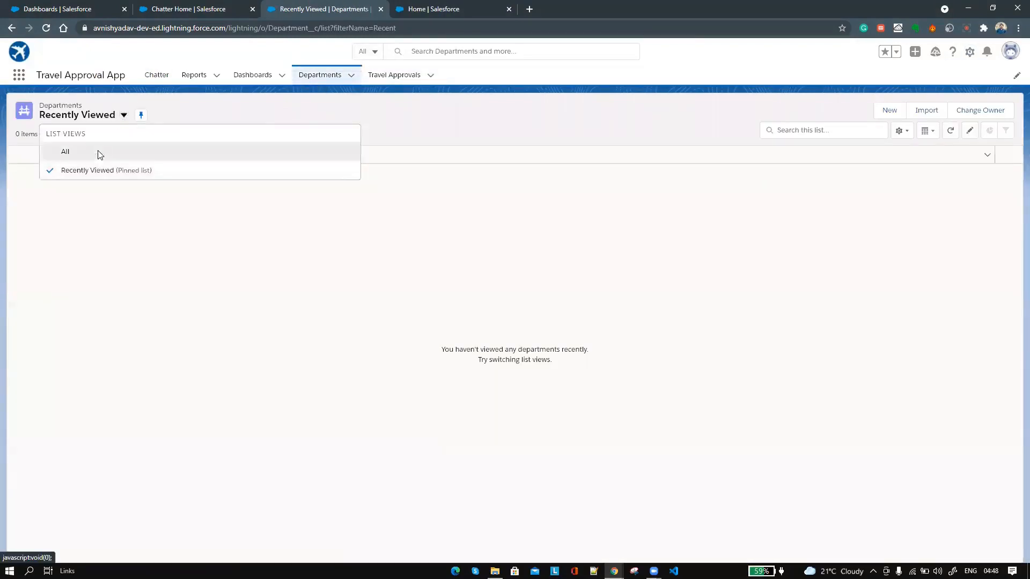
{"action": "left_click", "coordinate": [99, 156]}
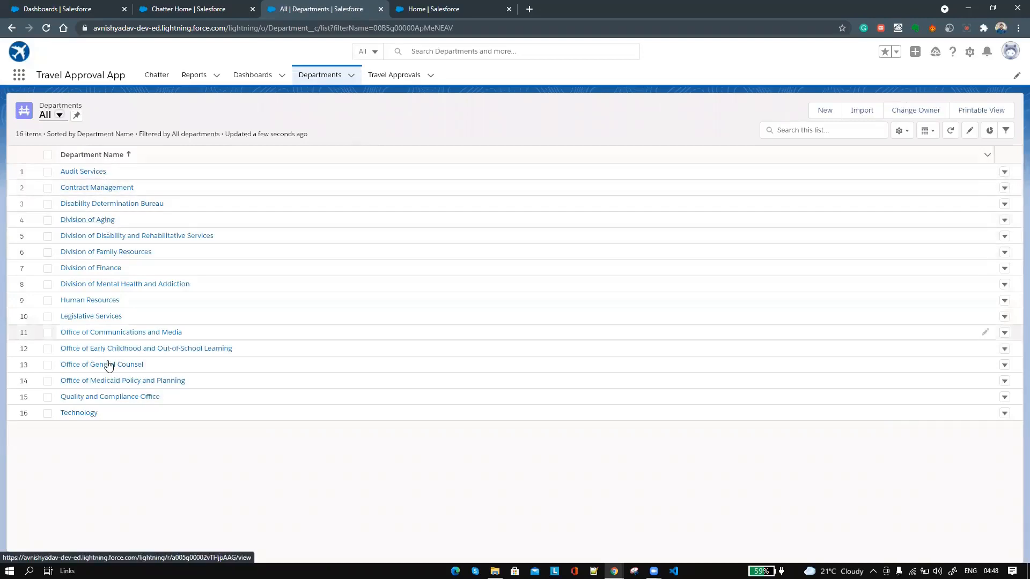